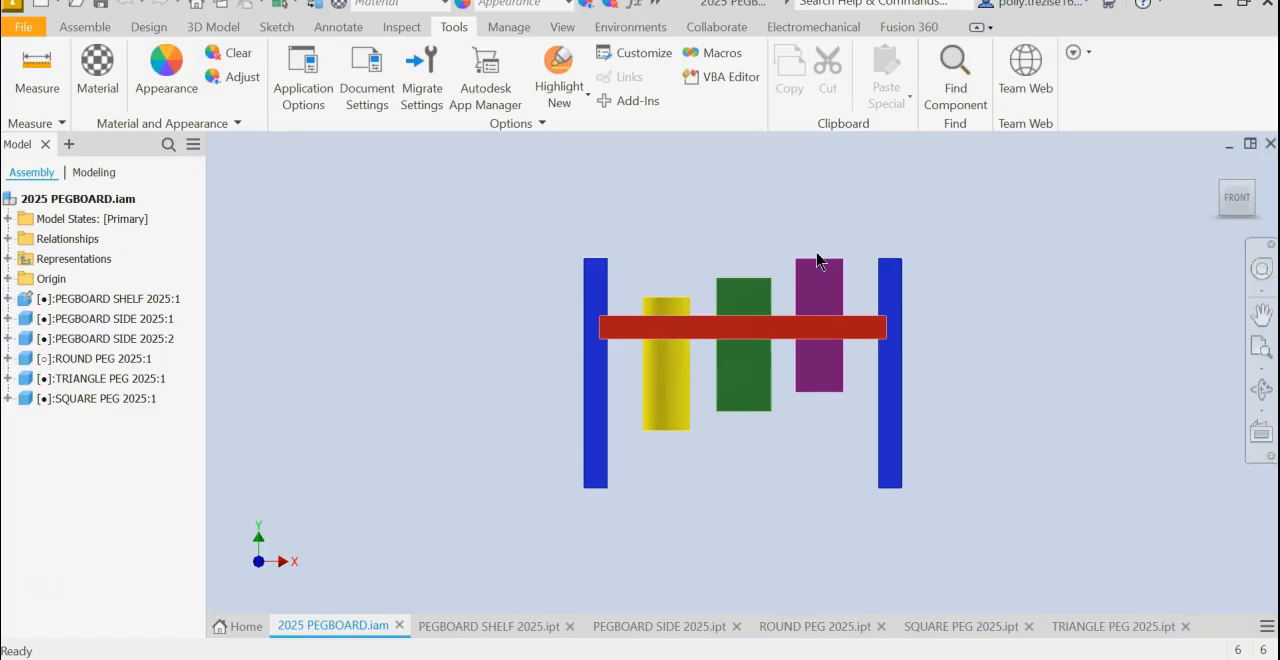
click(516, 659)
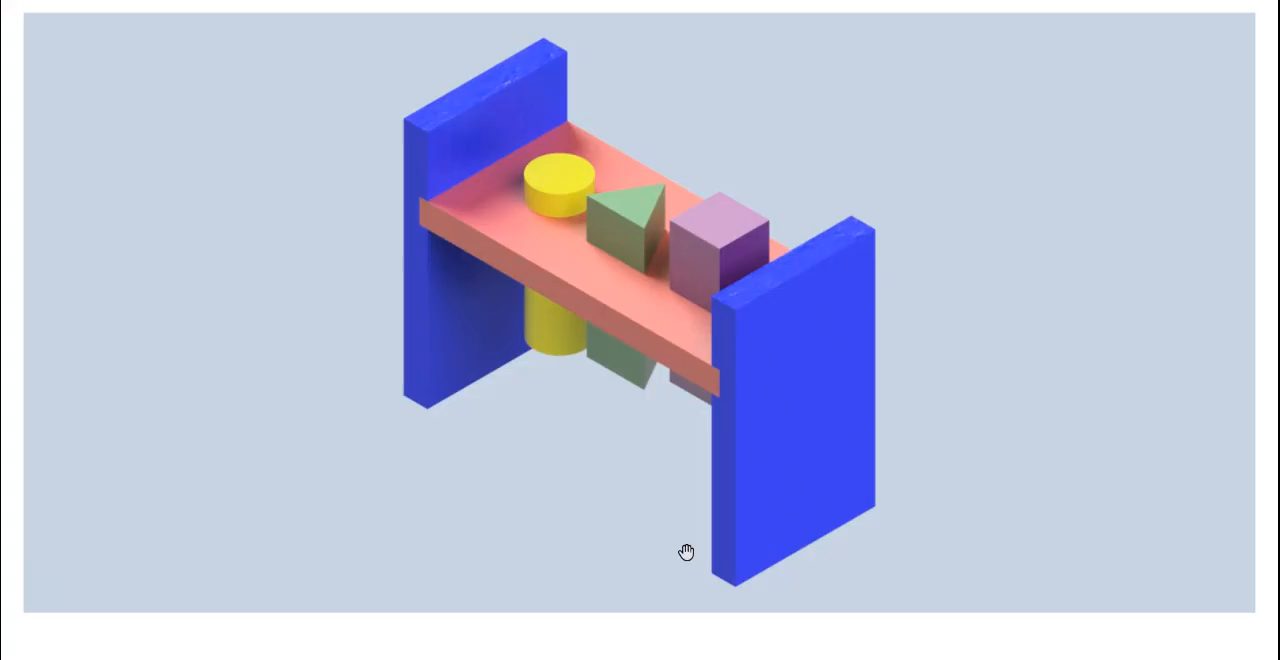
click(1279, 498)
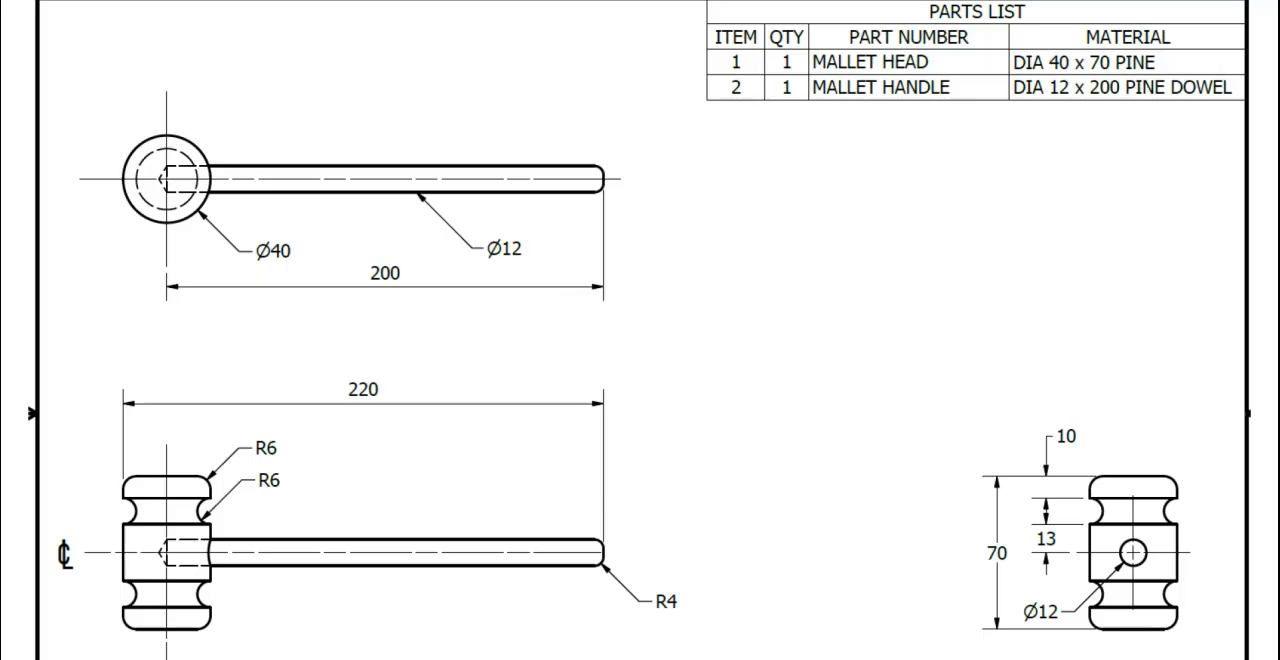
scroll(640, 400, down, 3)
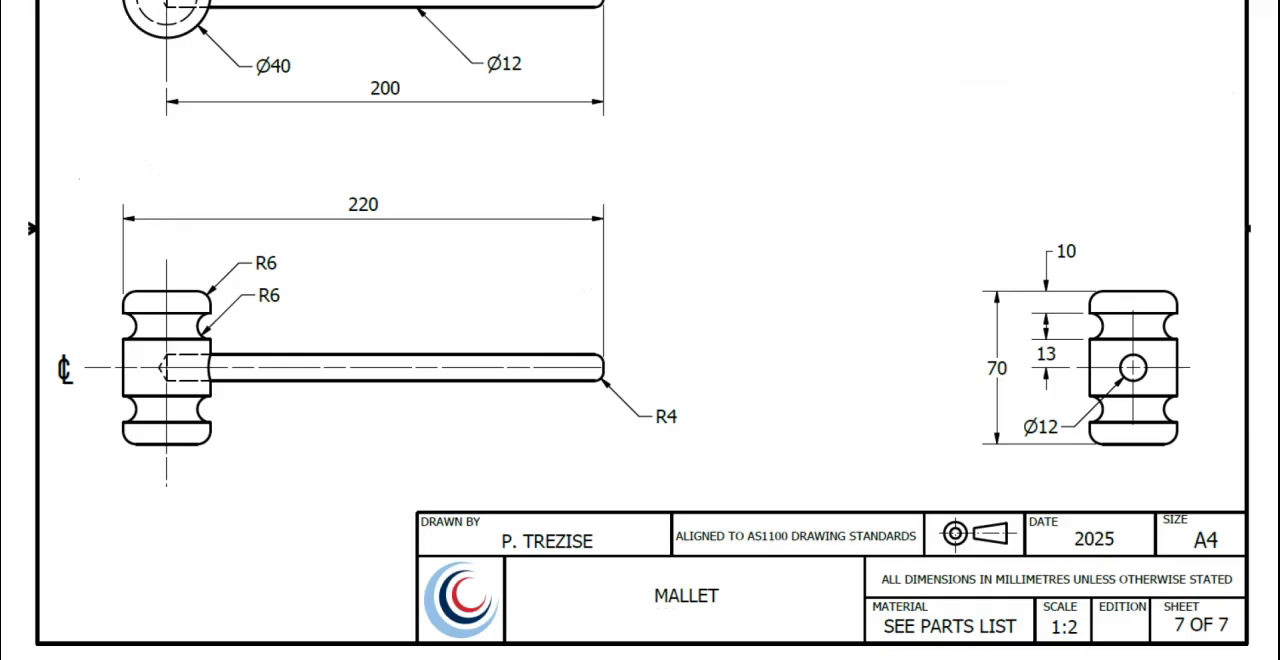
scroll(640, 400, up, 20)
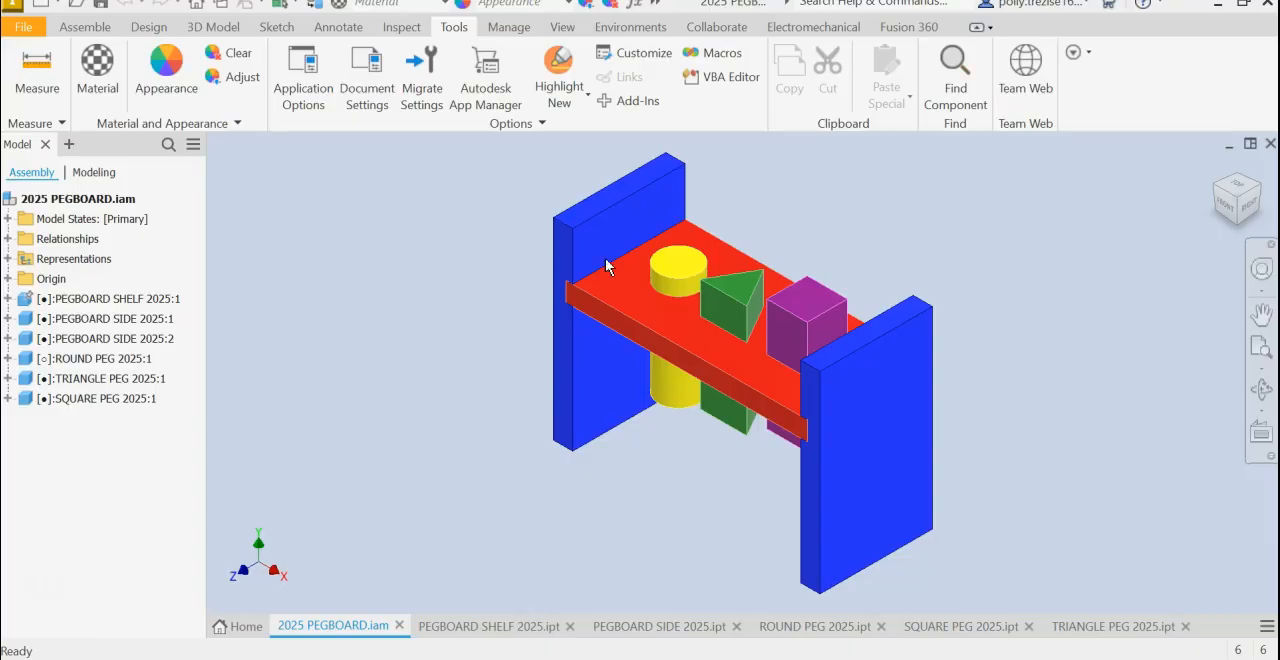
- Create a new metric assembly from the Standard (mm).iam template
click(32, 36)
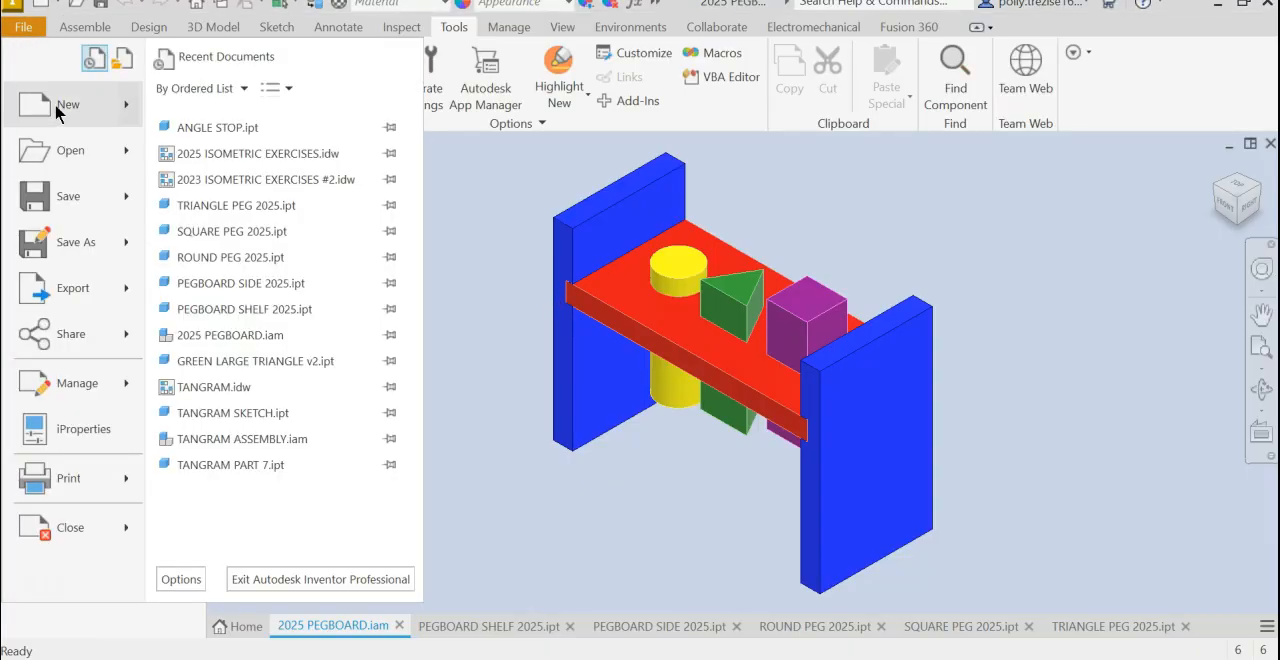
click(57, 112)
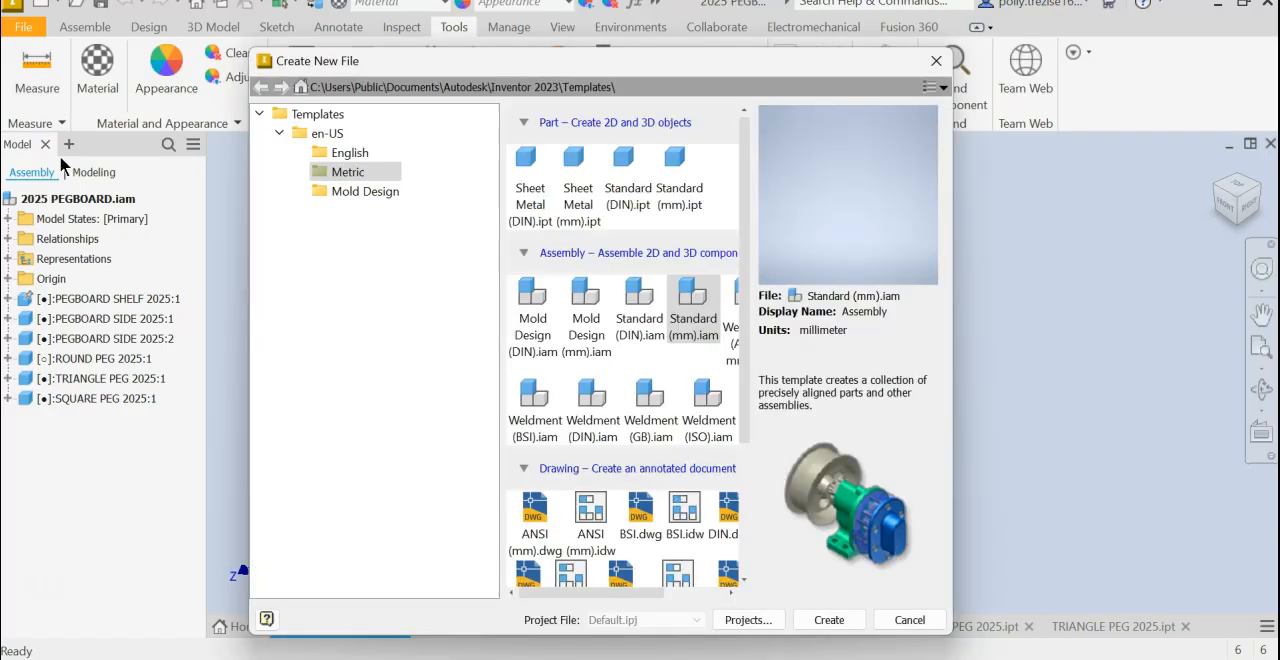
double_click(697, 306)
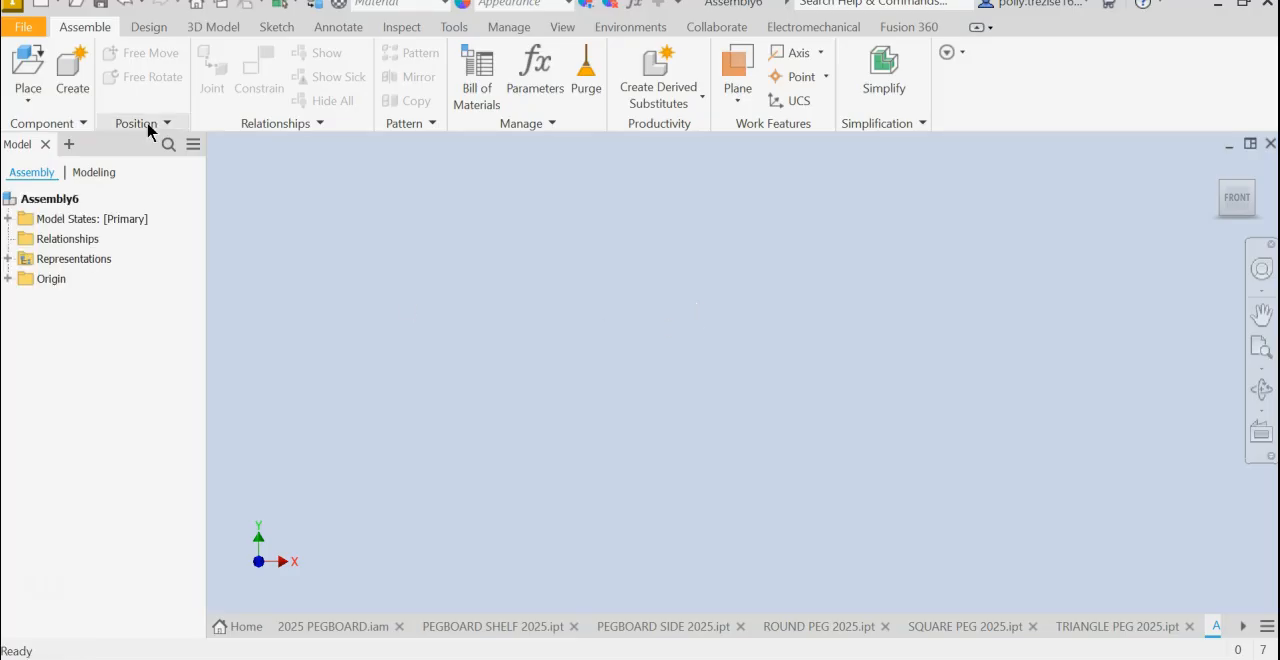
- Place a single instance of PEGBOARD SHELF 2025.ipt in the assembly as the first component
click(22, 72)
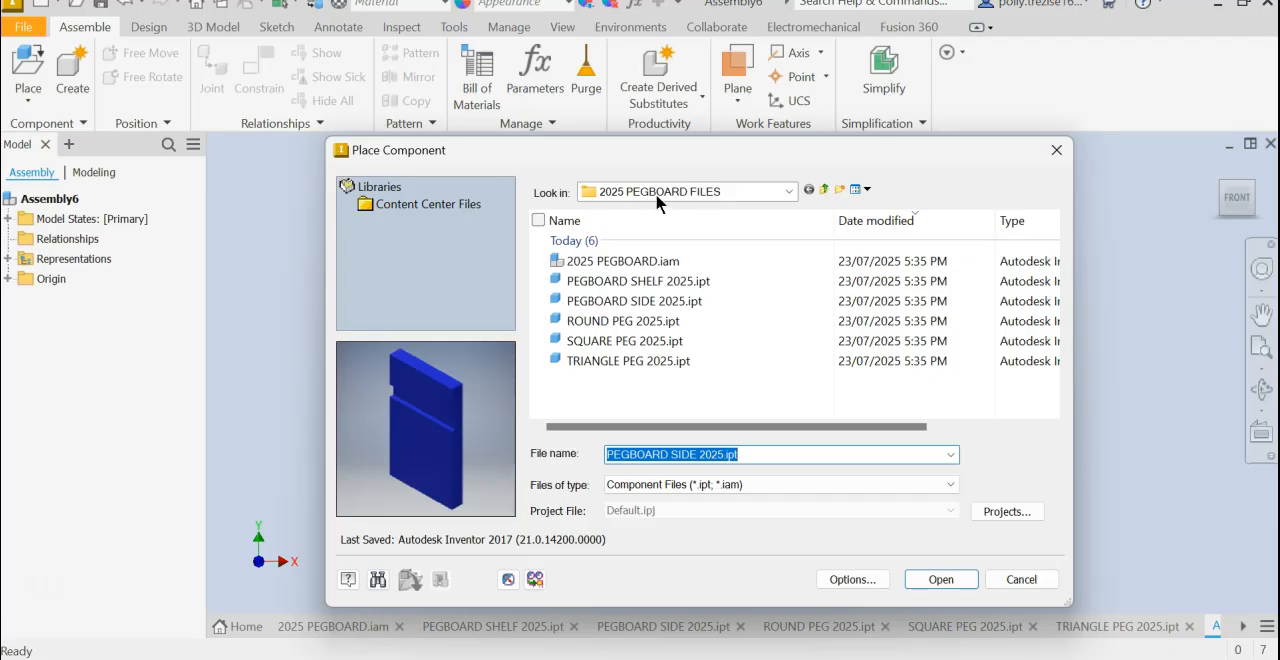
click(648, 287)
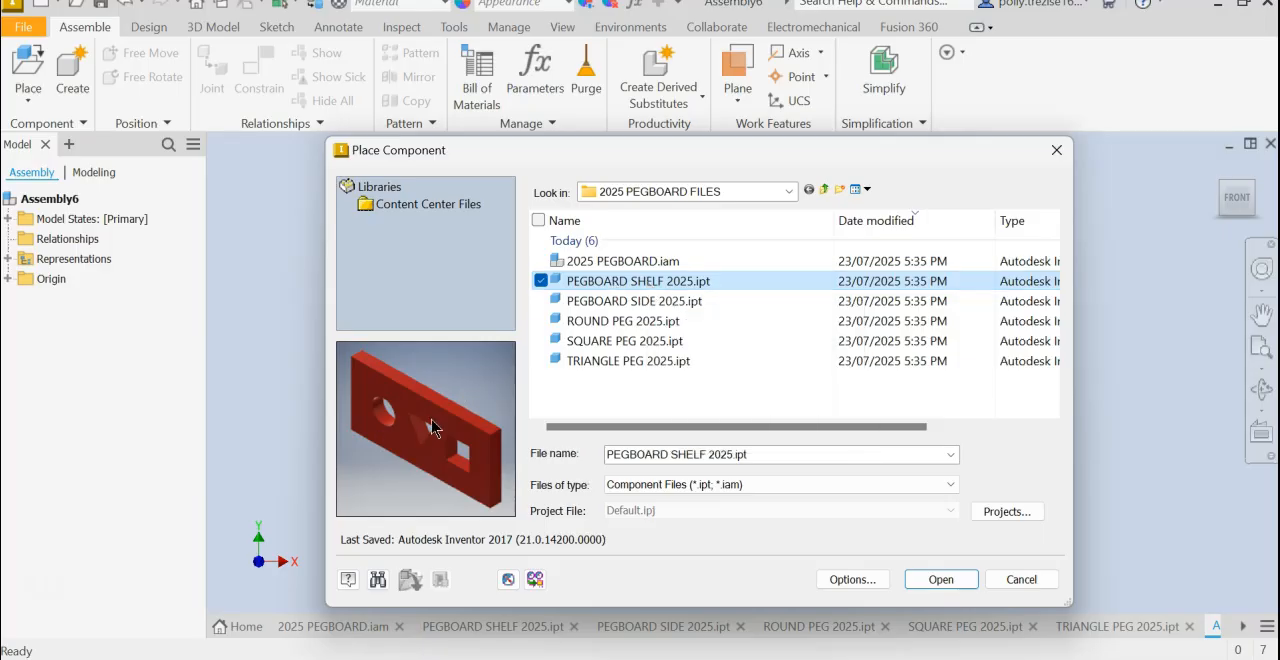
double_click(637, 281)
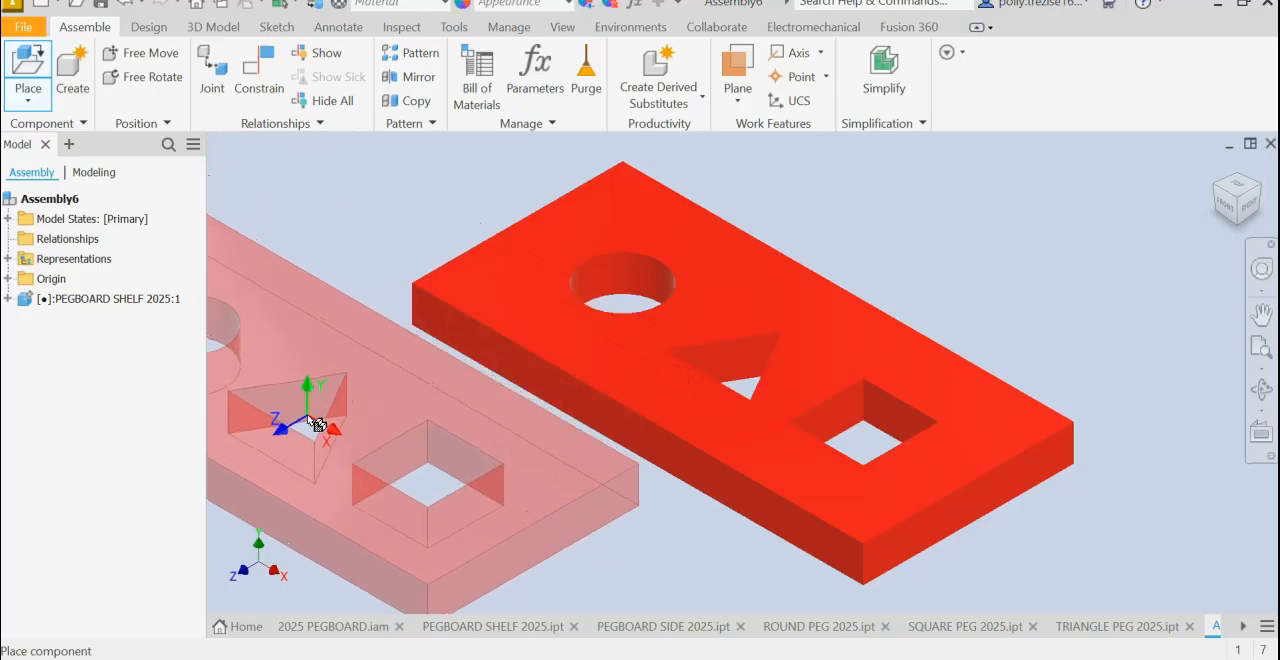
right_click(313, 412)
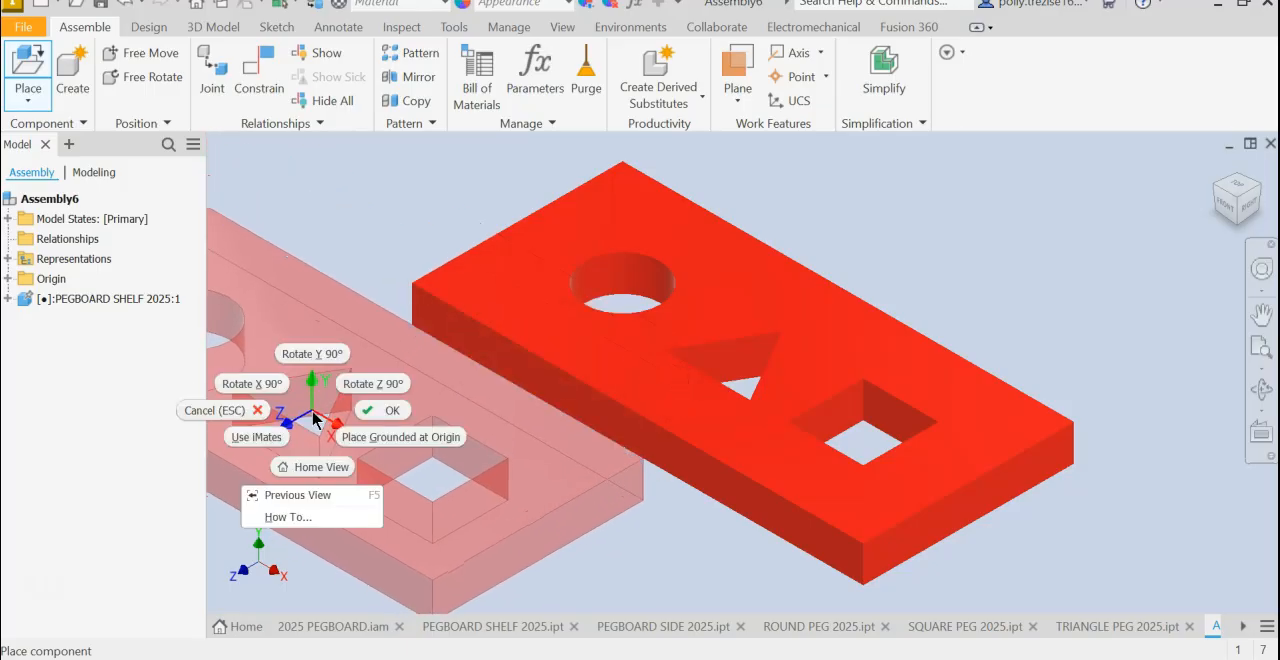
click(385, 412)
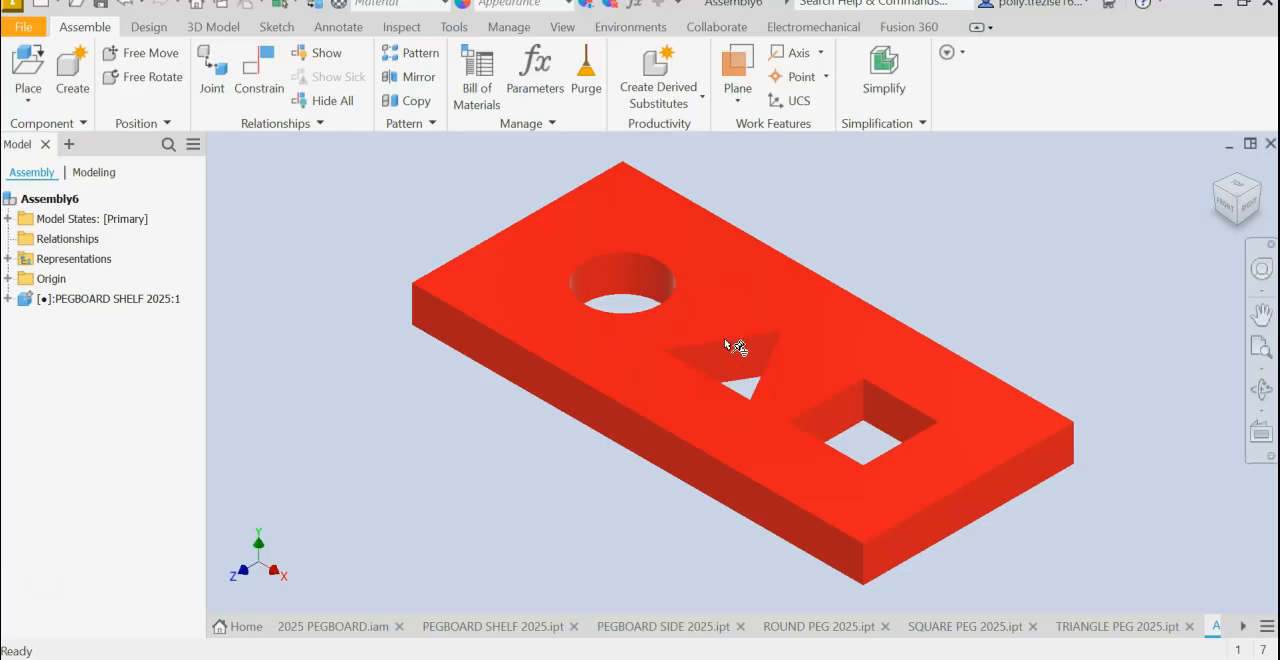
- Check the shelf's Grounded setting and the application option "Place and ground first component at origin"
click(36, 302)
right_click(111, 309)
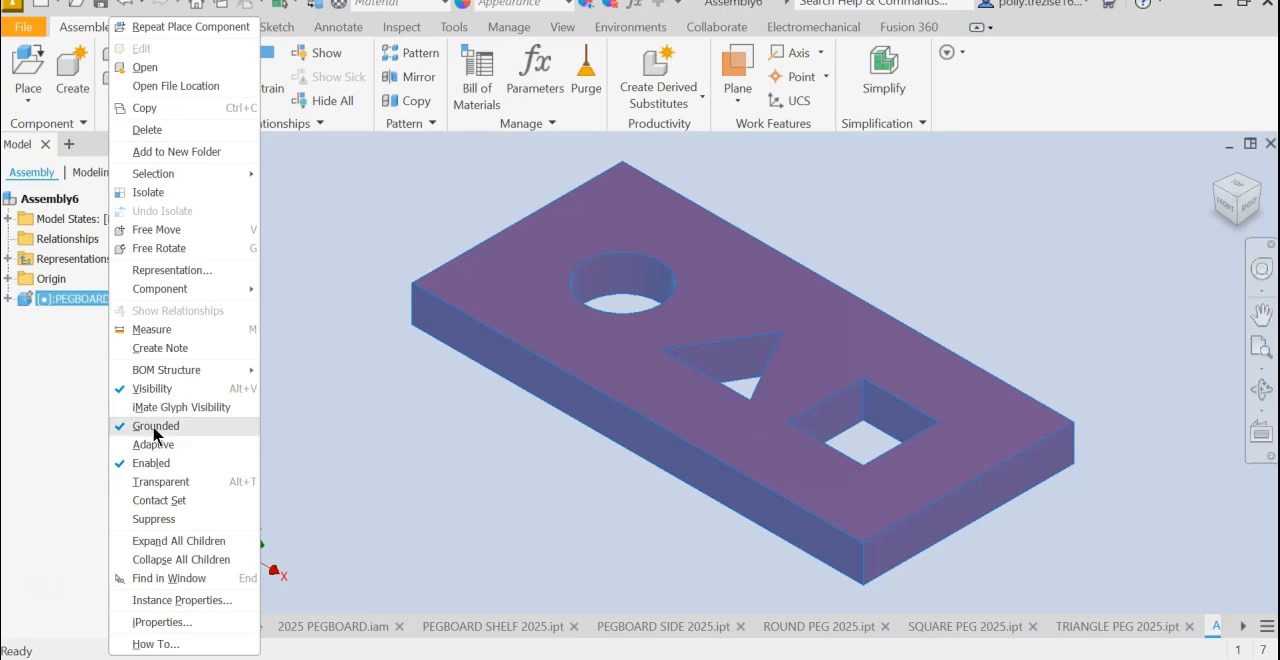
click(391, 417)
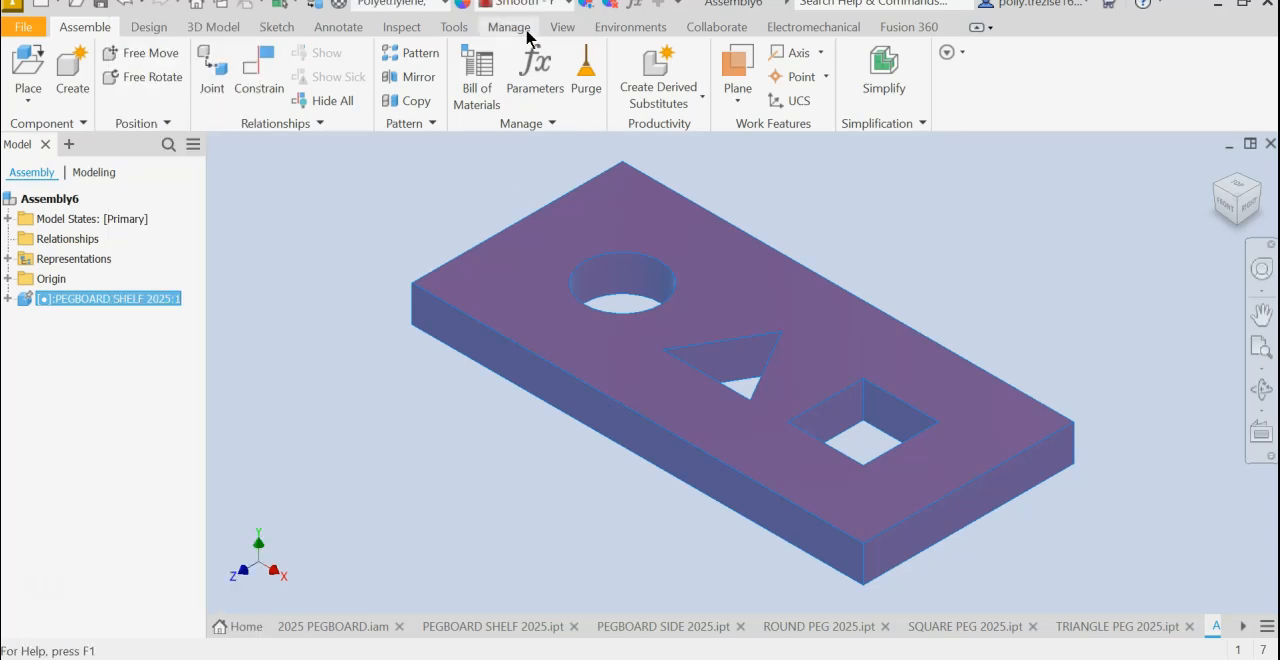
click(449, 30)
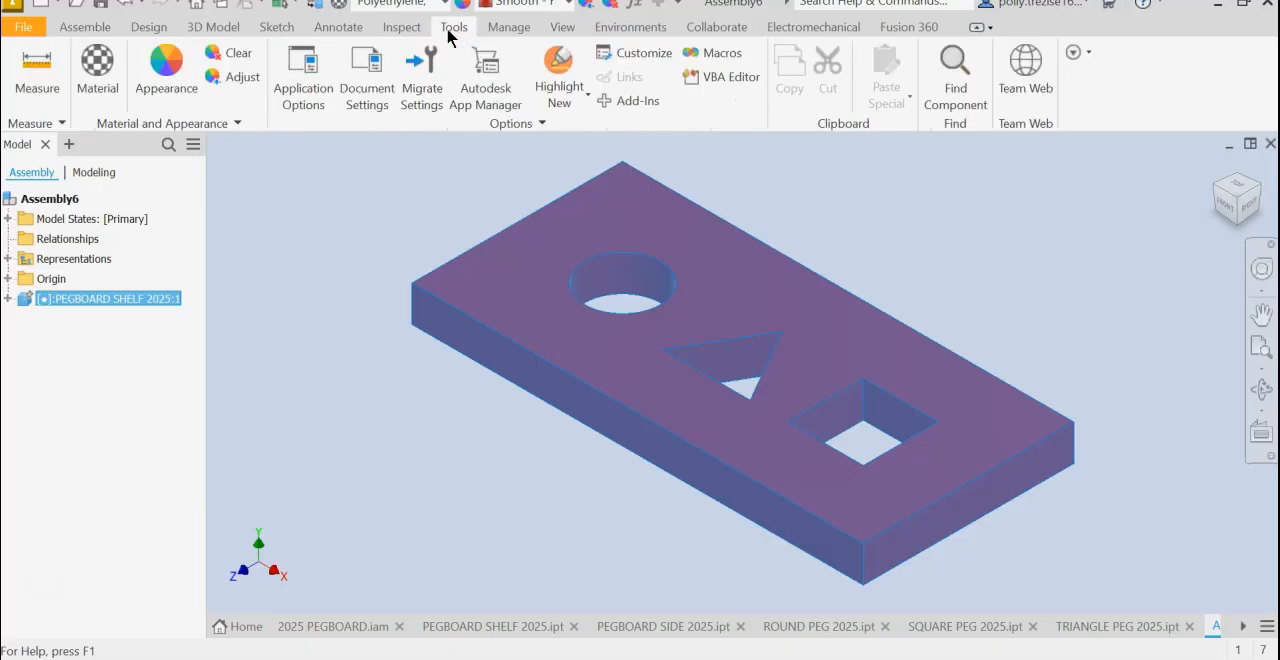
click(310, 84)
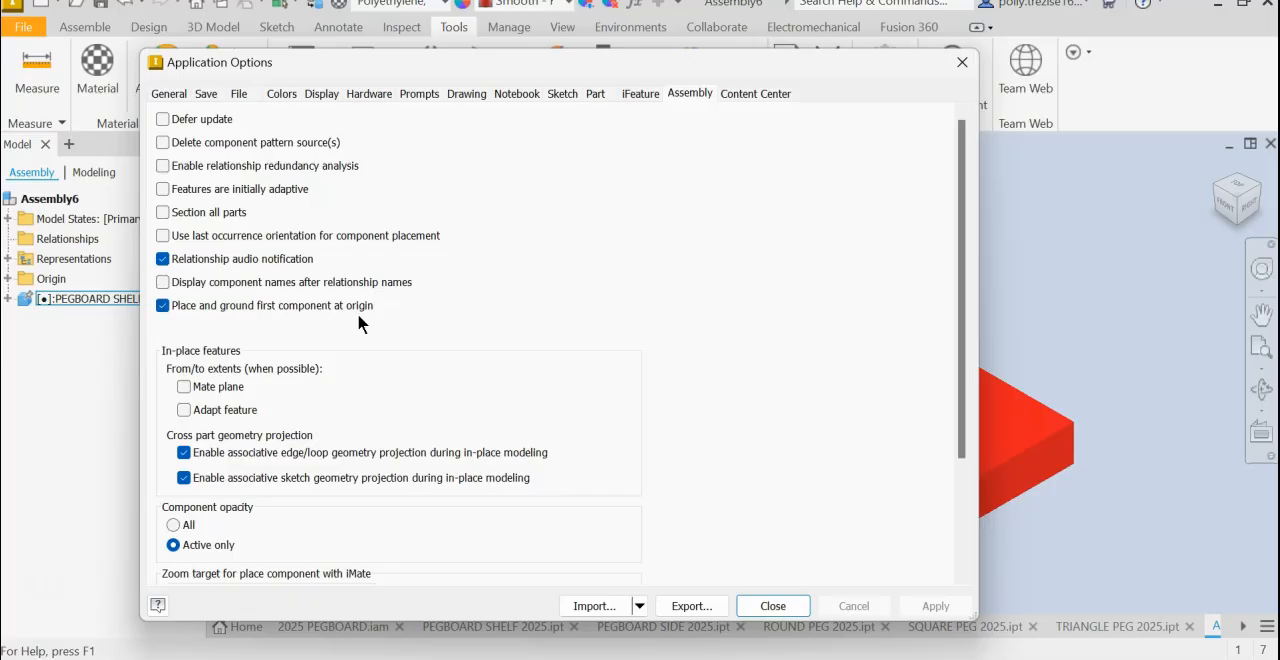
click(775, 606)
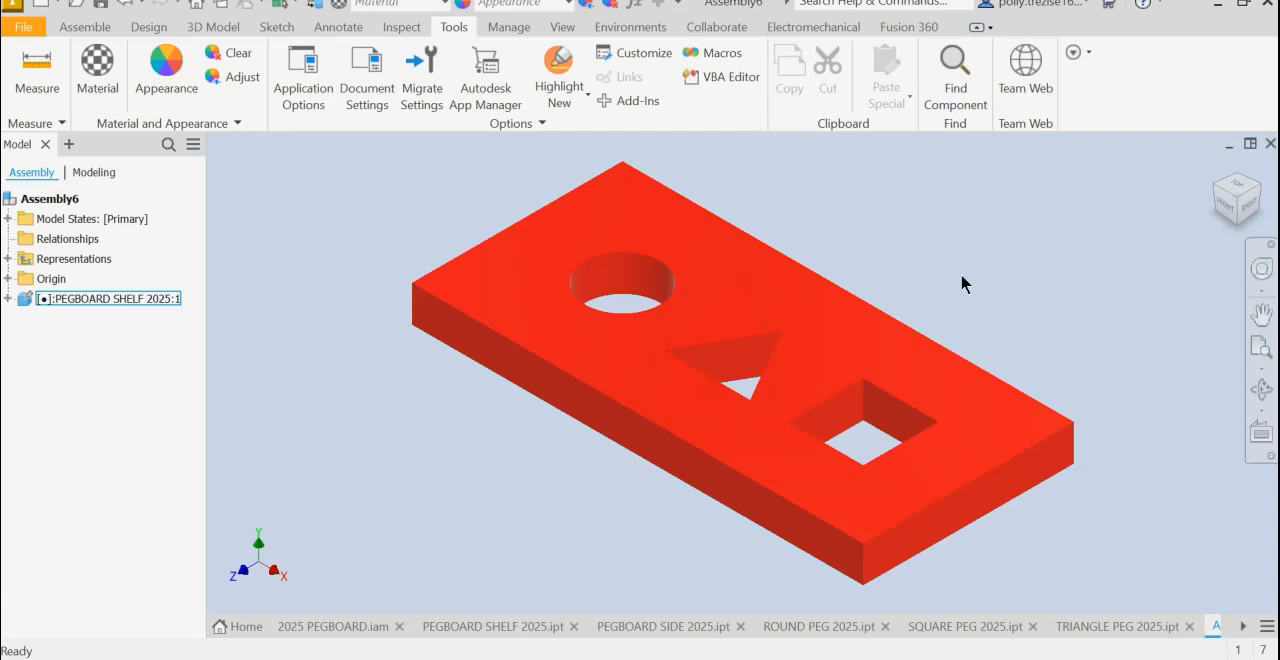
- Place PEGBOARD SIDE 2025.ipt beyond the shelf's round-hole end, rotated 90° about Z and 90° about Y to stand upright
click(86, 32)
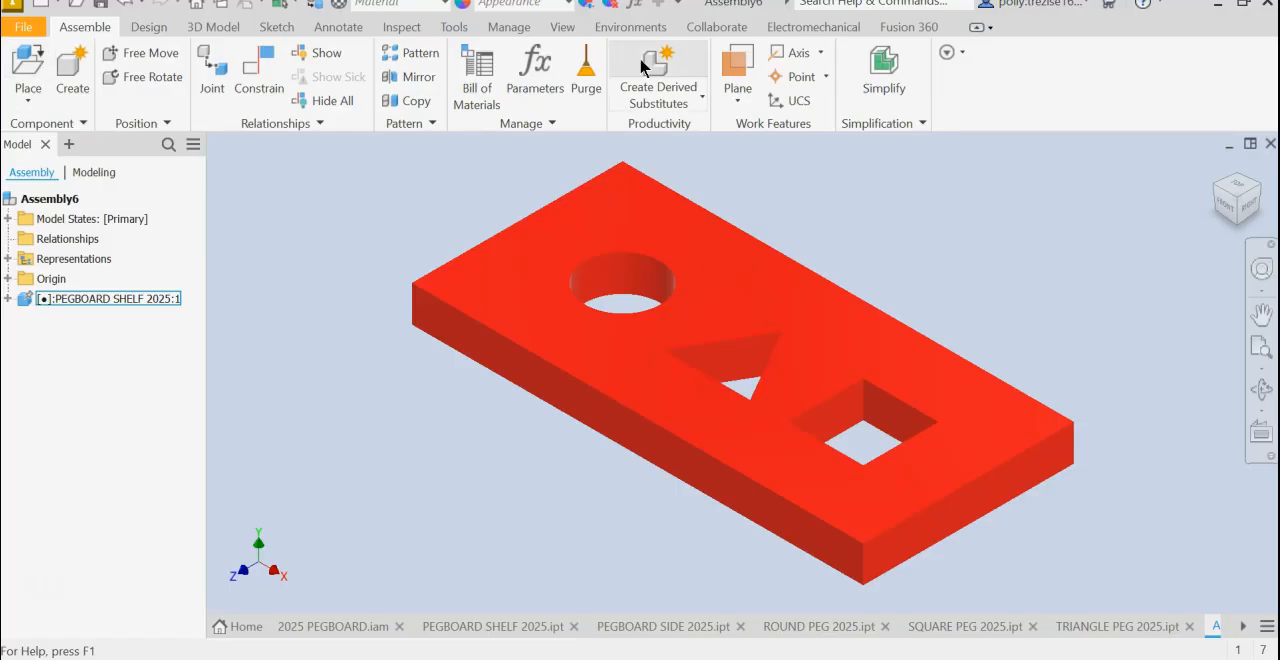
click(35, 68)
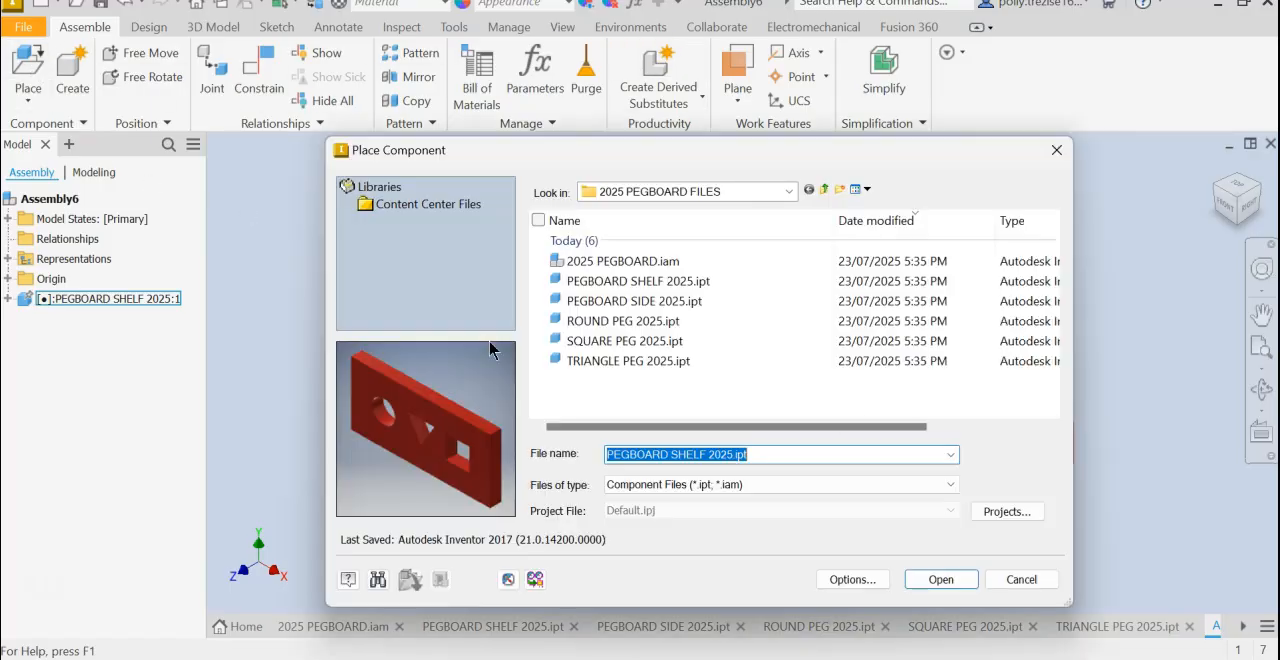
click(615, 304)
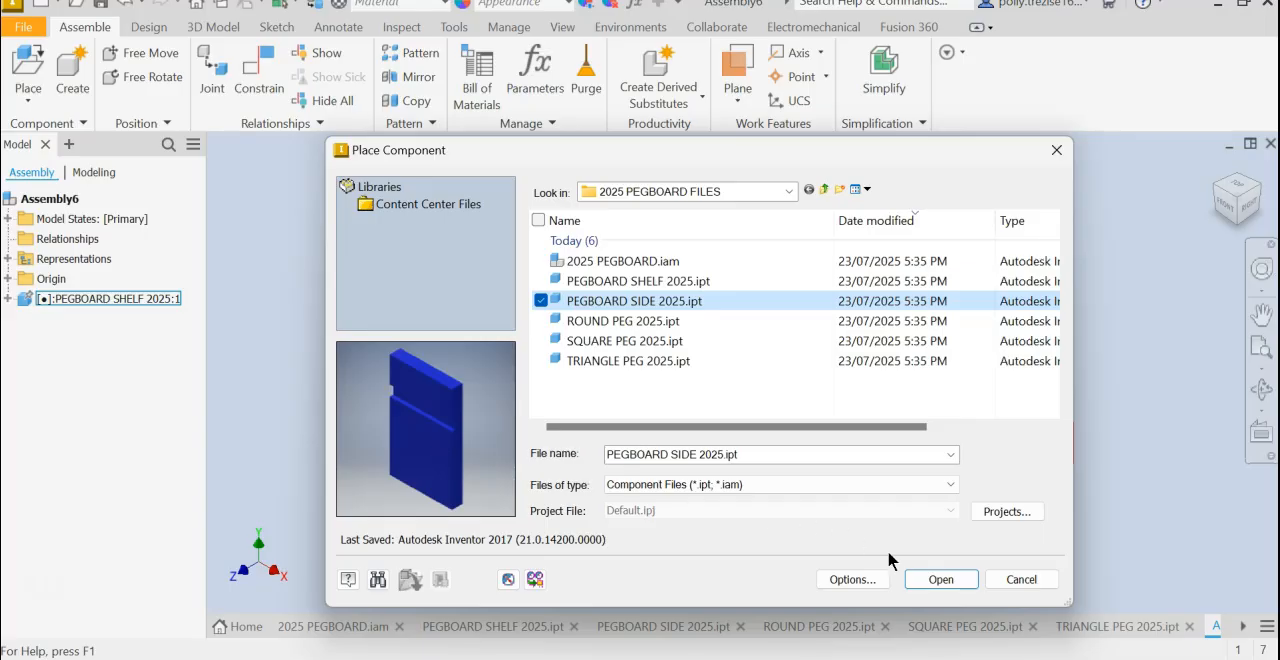
click(930, 586)
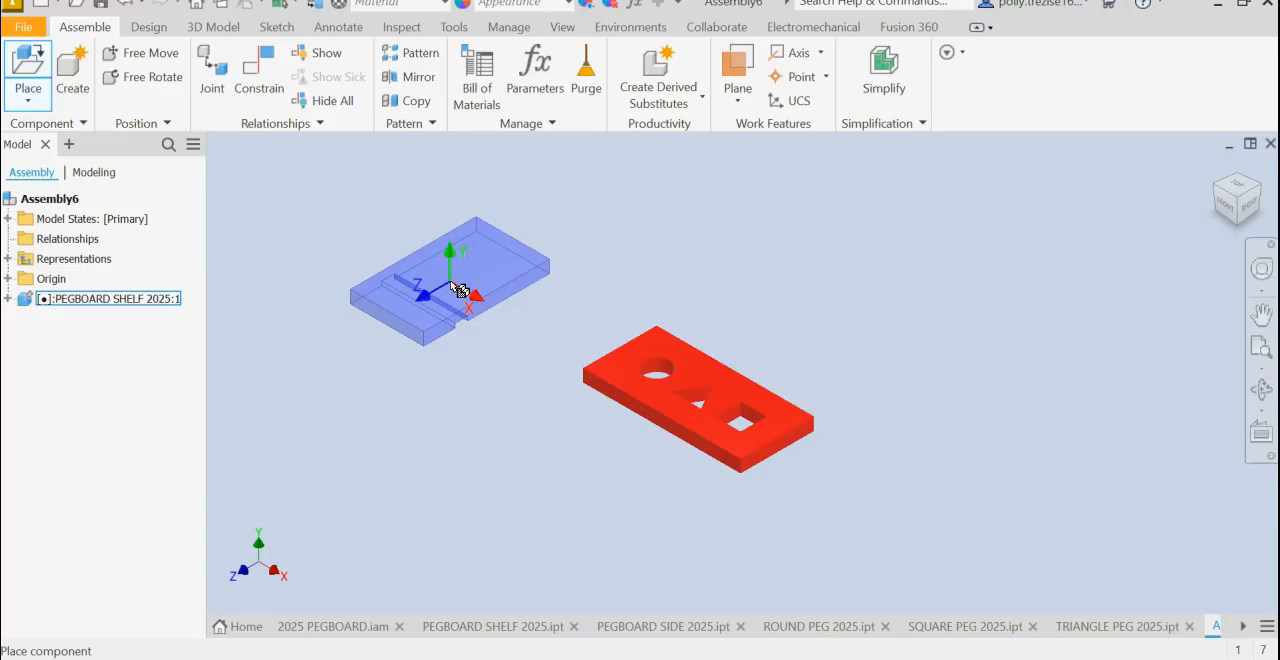
right_click(458, 289)
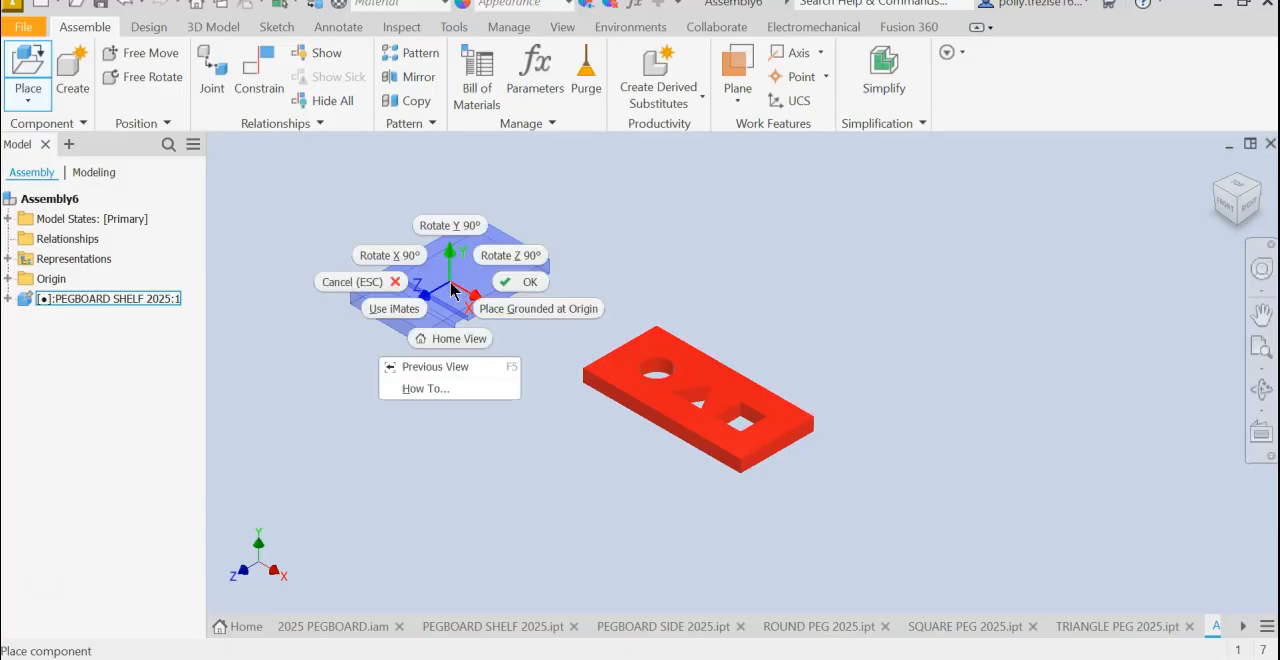
click(500, 260)
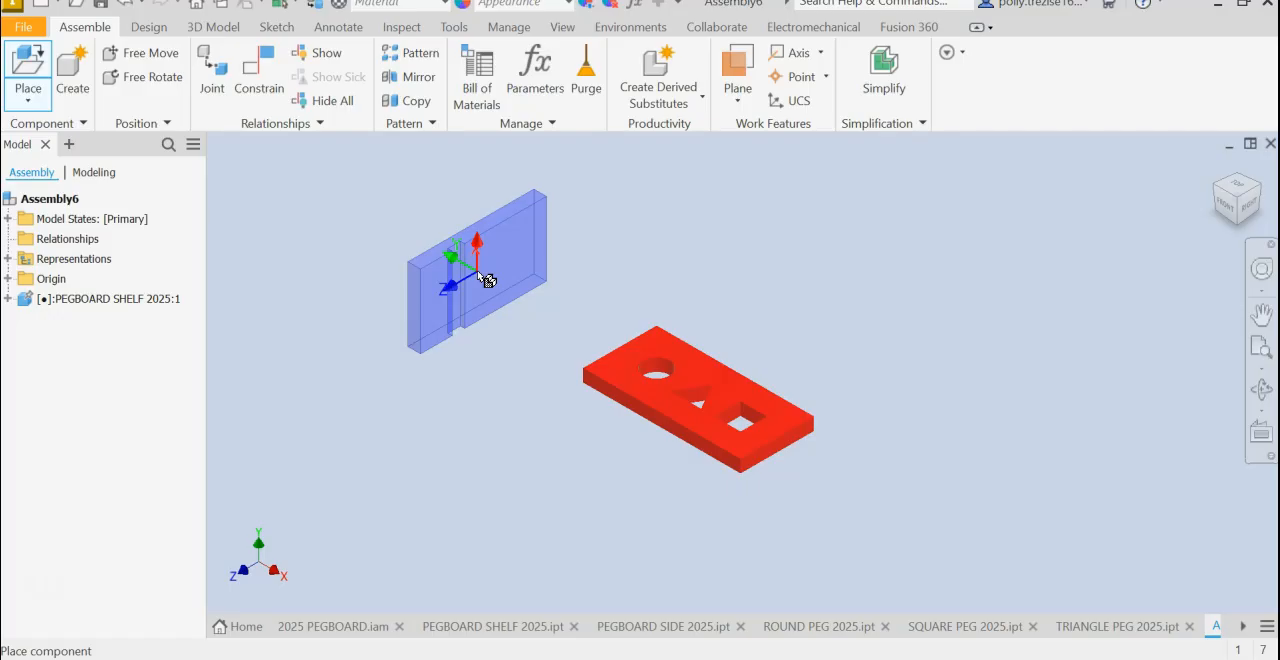
right_click(480, 284)
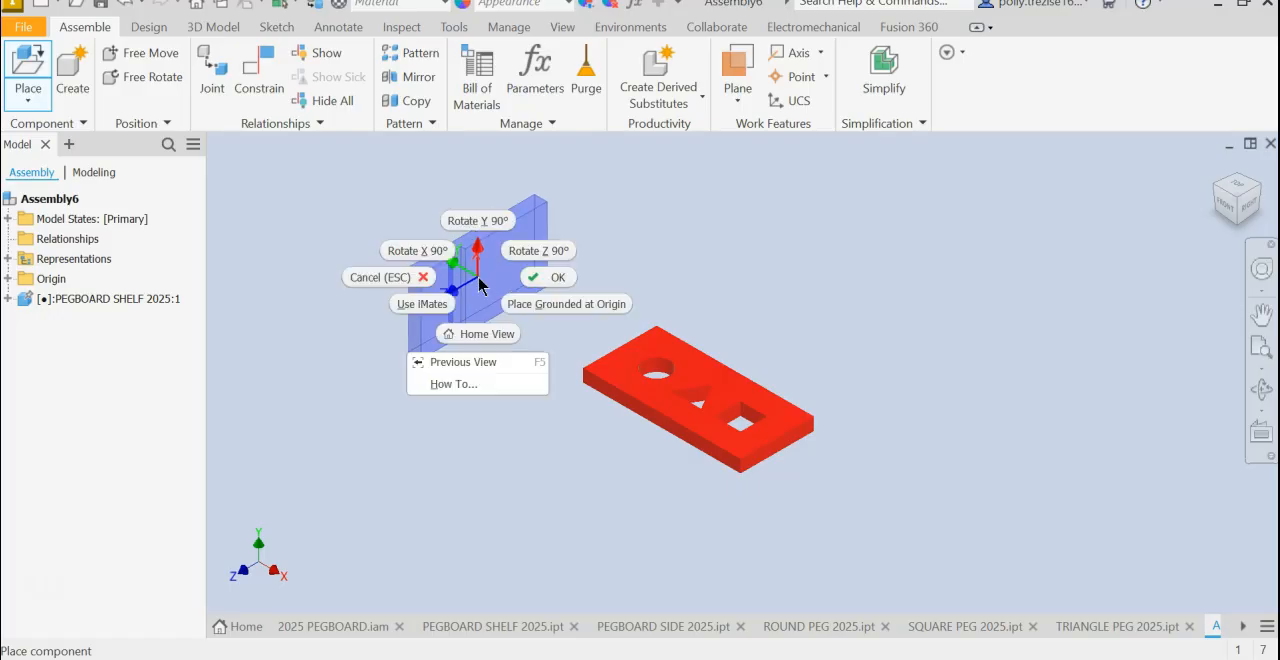
click(478, 222)
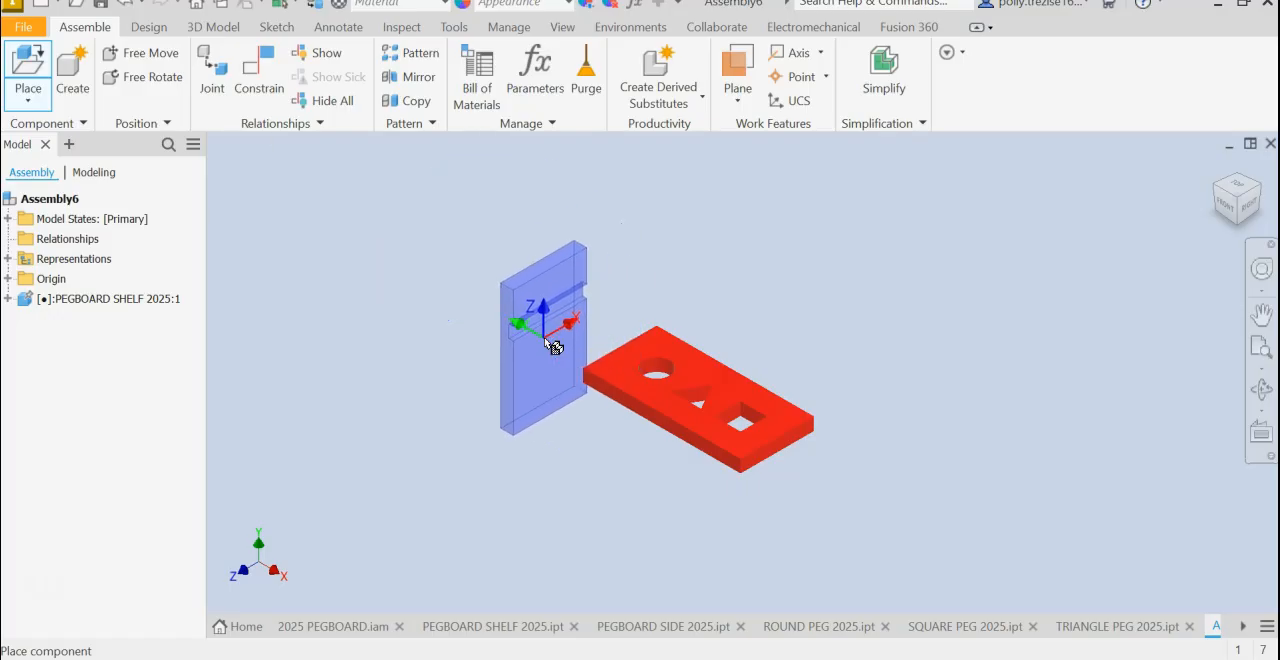
click(548, 343)
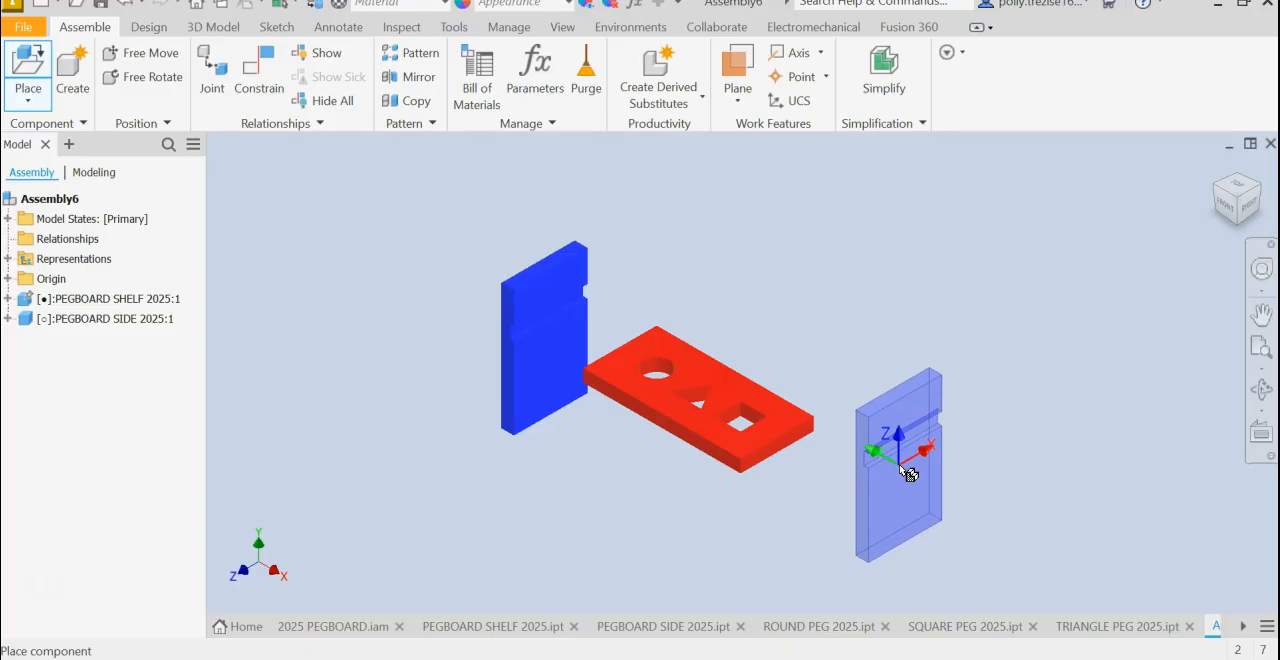
- Place a second pegboard side near the shelf's square-hole end, rotated 90° about Z twice so its groove faces the shelf, and finish placing
right_click(908, 472)
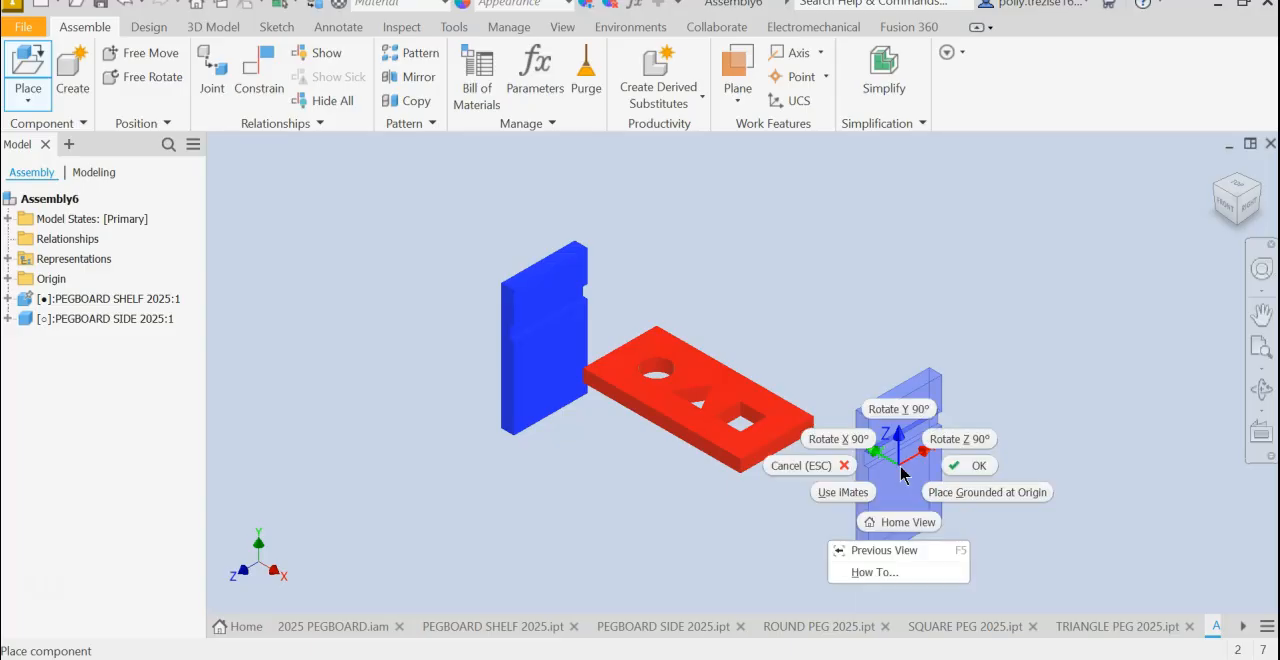
click(945, 440)
right_click(947, 446)
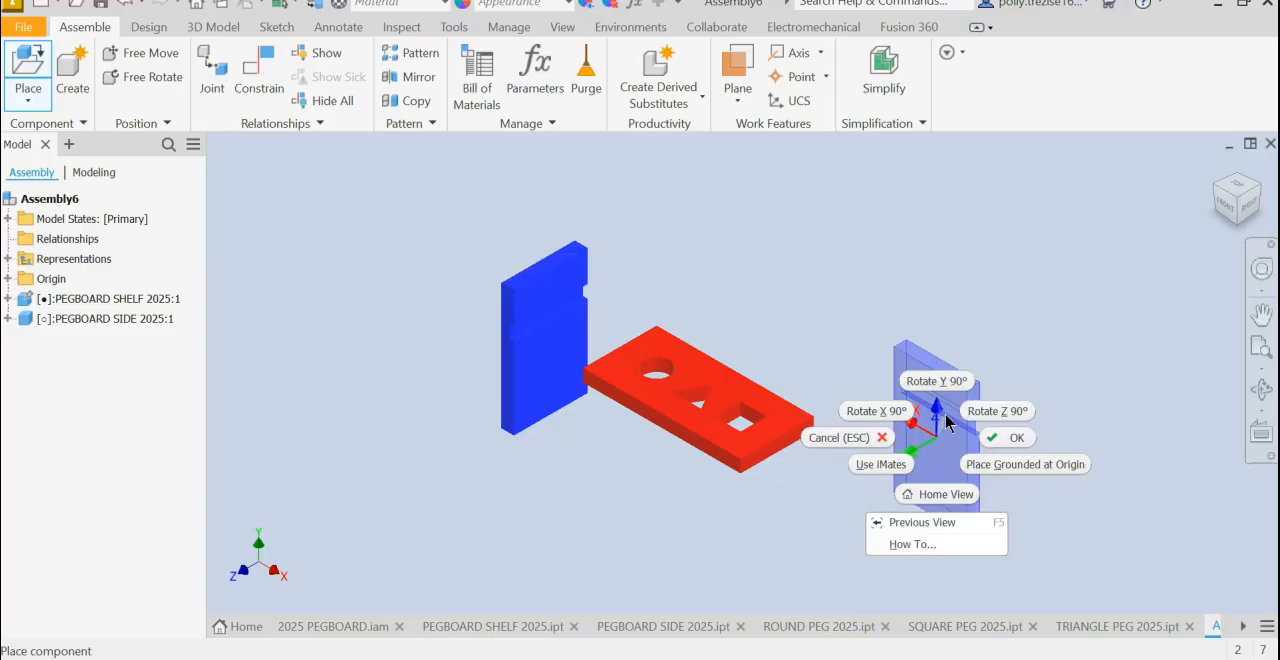
click(994, 409)
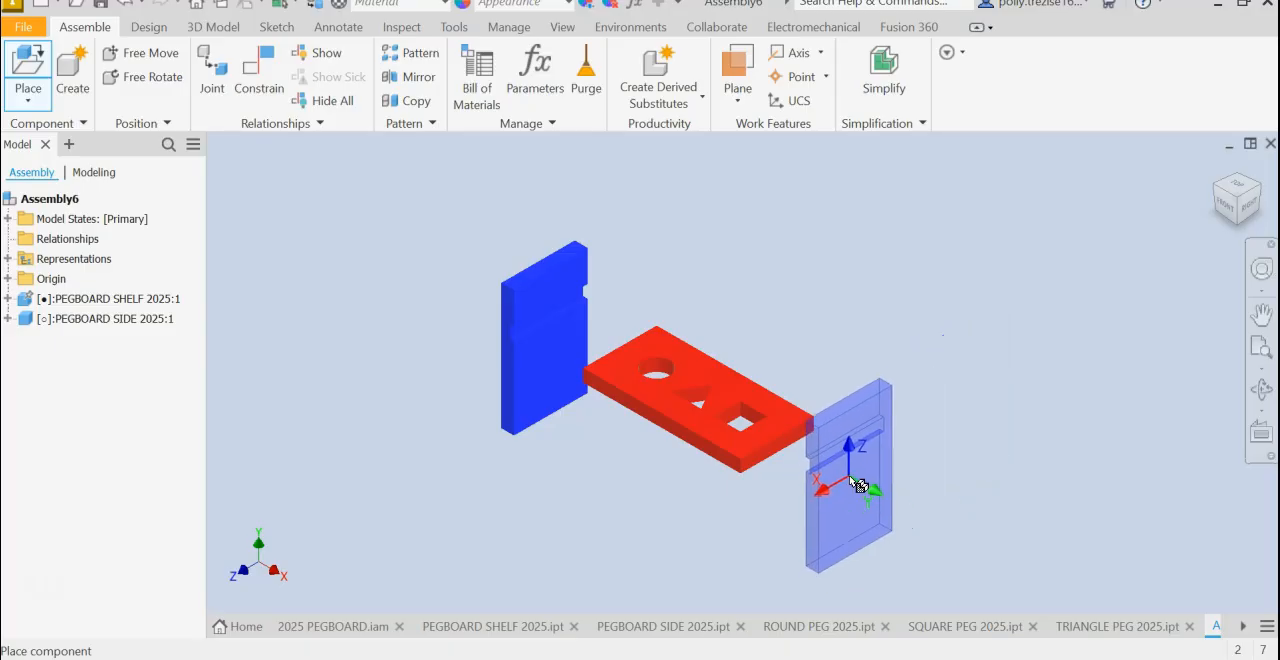
click(860, 492)
right_click(643, 508)
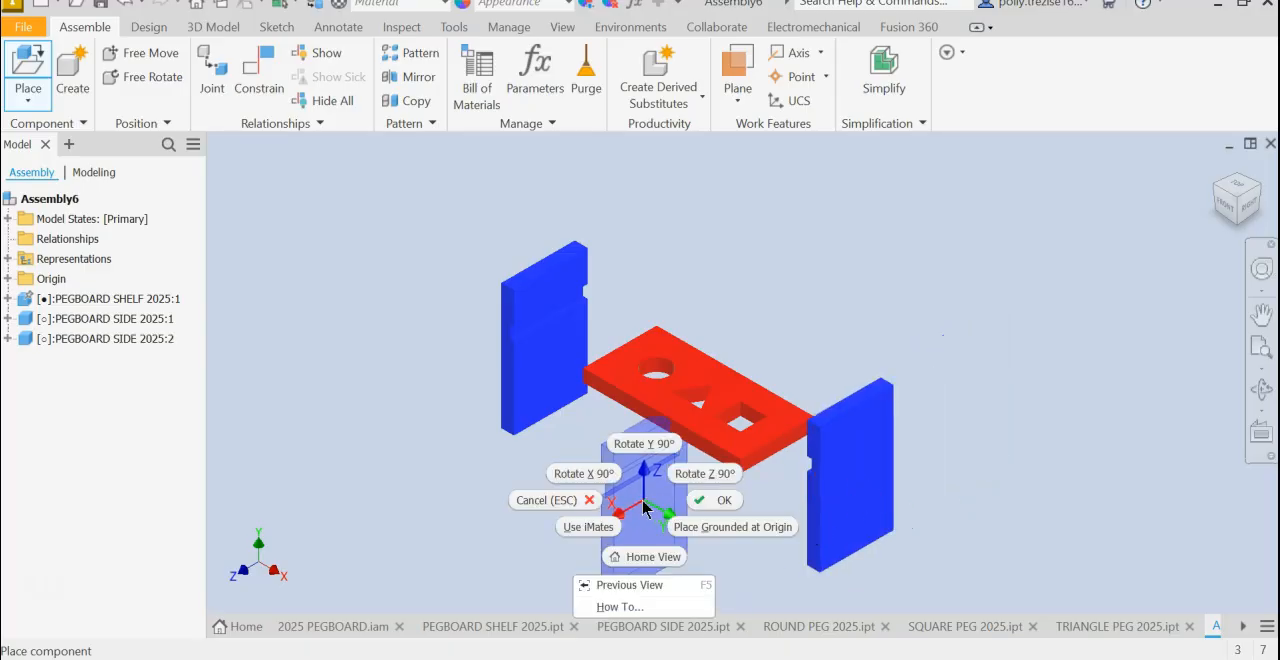
click(720, 502)
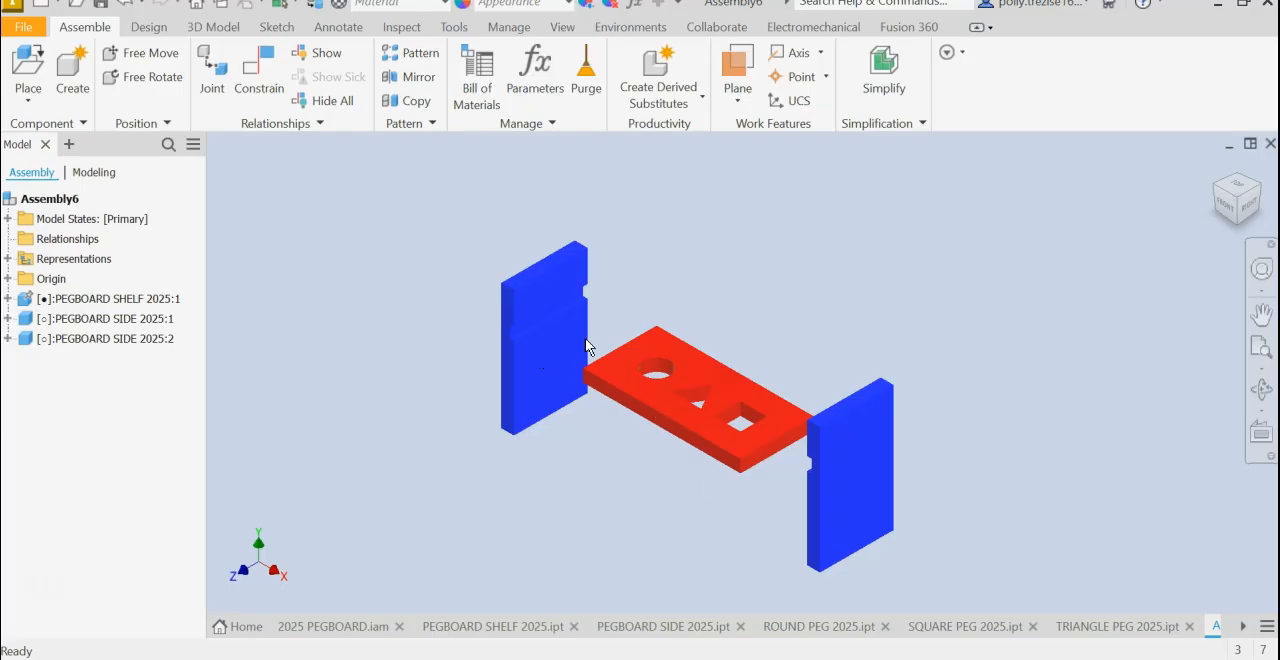
- Set the assembly's visual style to Shaded with Edges
click(562, 28)
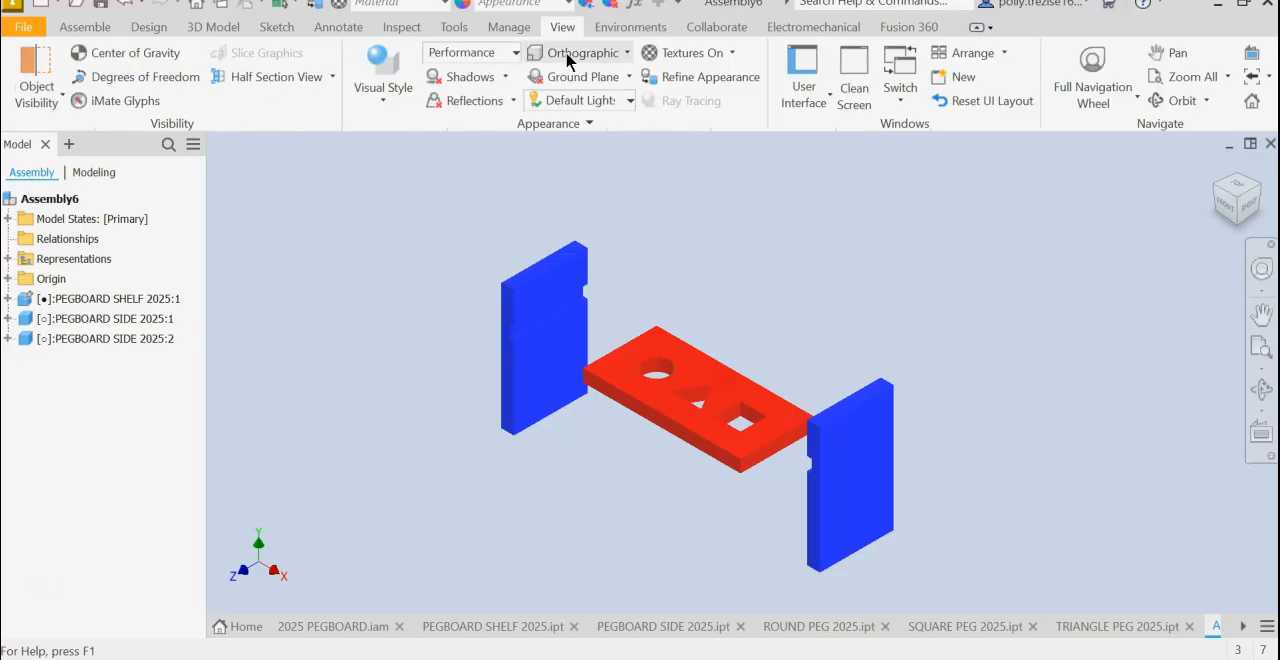
click(378, 72)
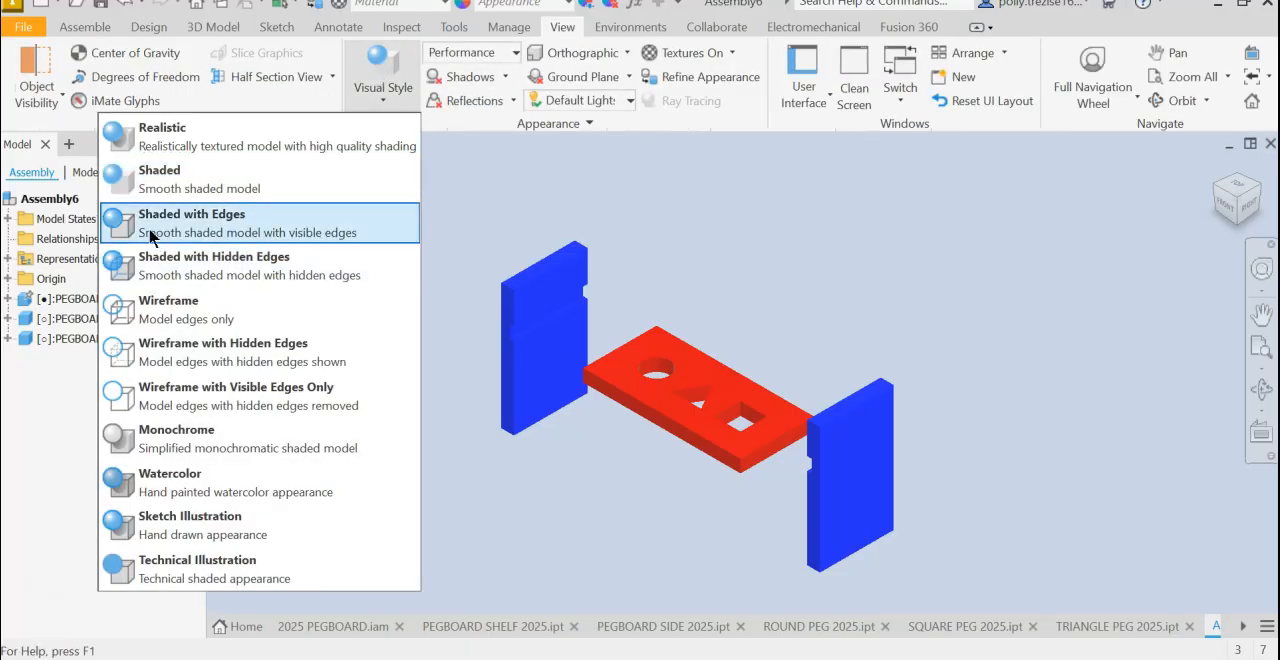
click(186, 228)
scroll(617, 337, up, 3)
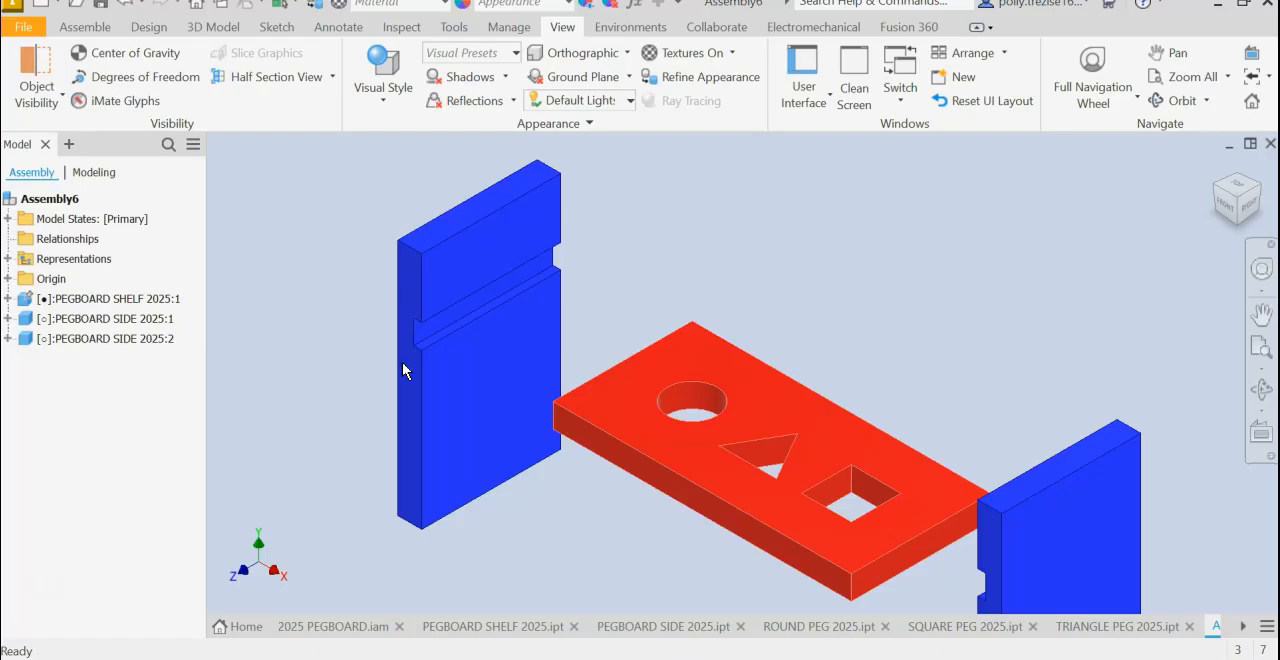
- Mate the inner face of the first side's groove to the shelf's round-hole end face with 0 mm offset, then end the constraint command
click(82, 30)
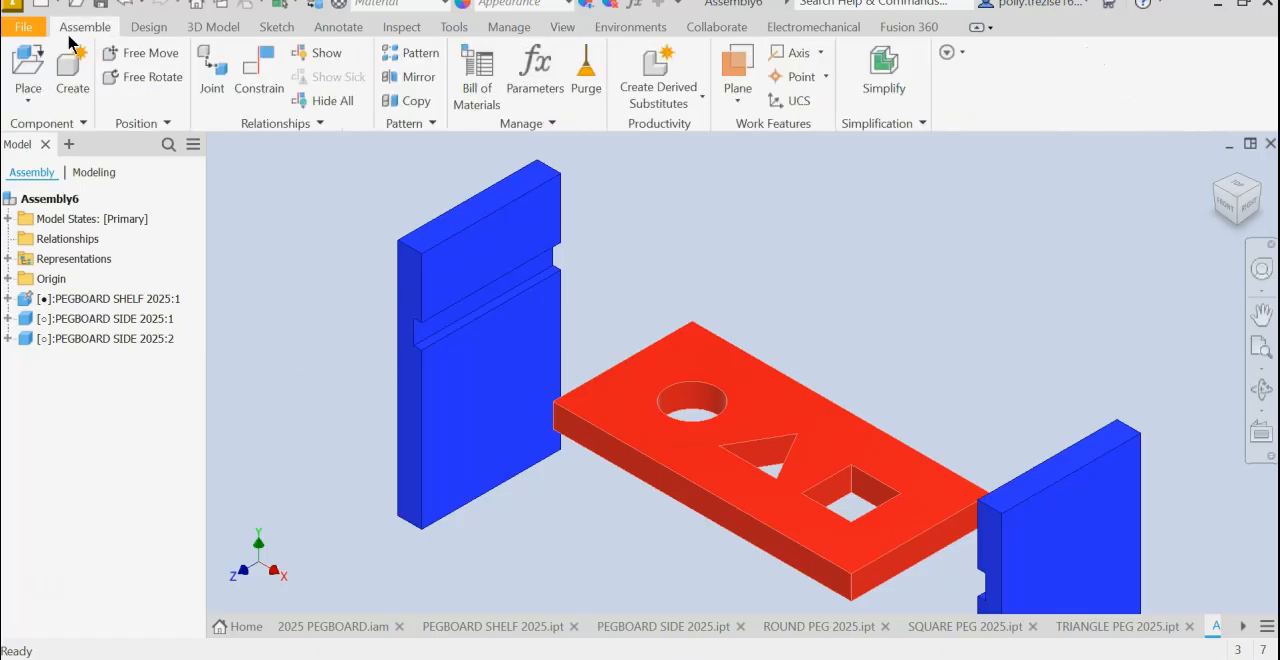
click(262, 96)
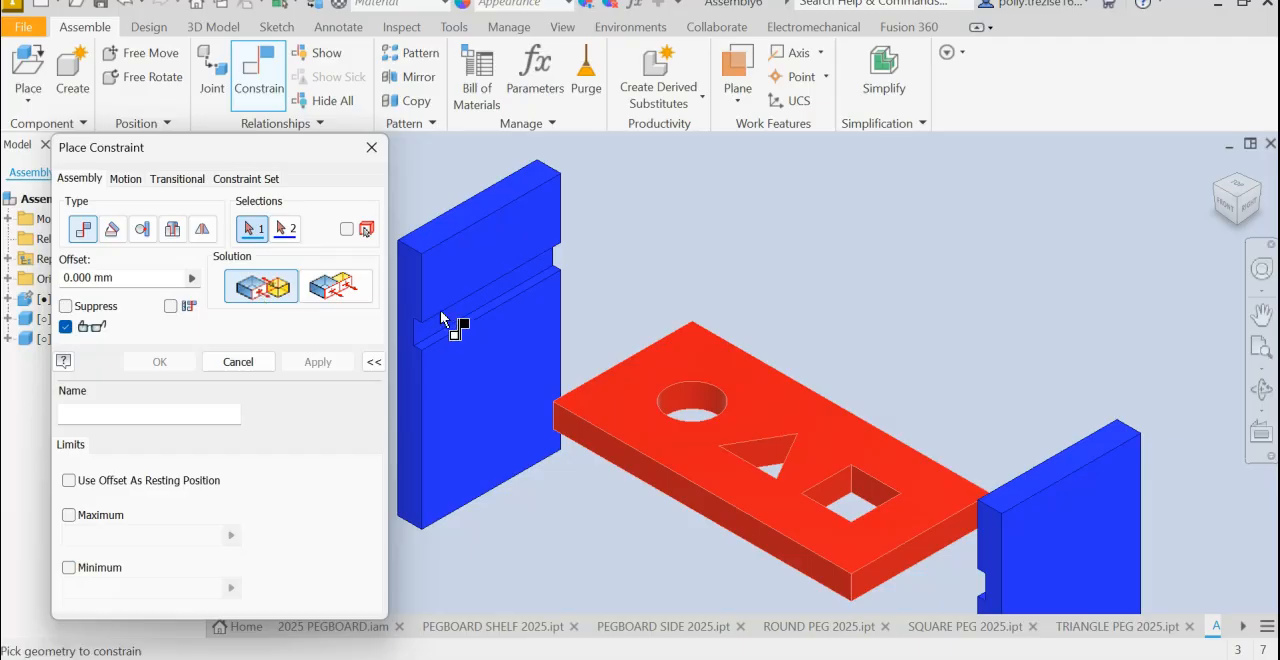
scroll(457, 329, up, 5)
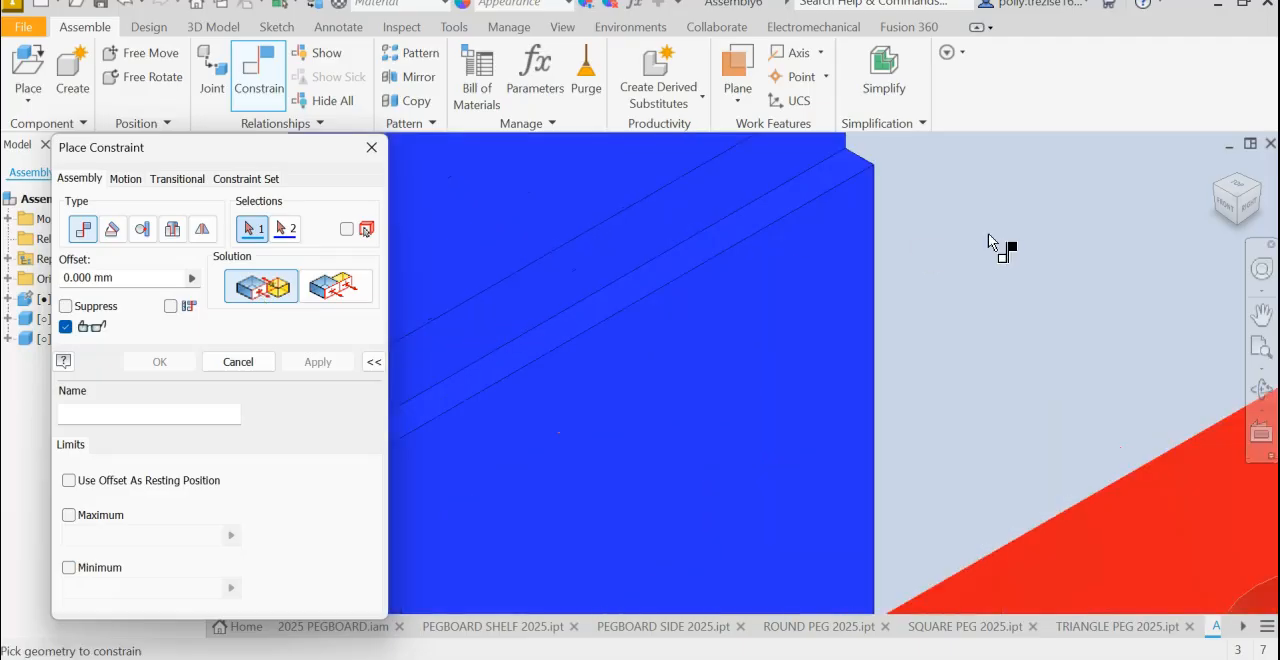
middle_drag(1025, 237, 1197, 177)
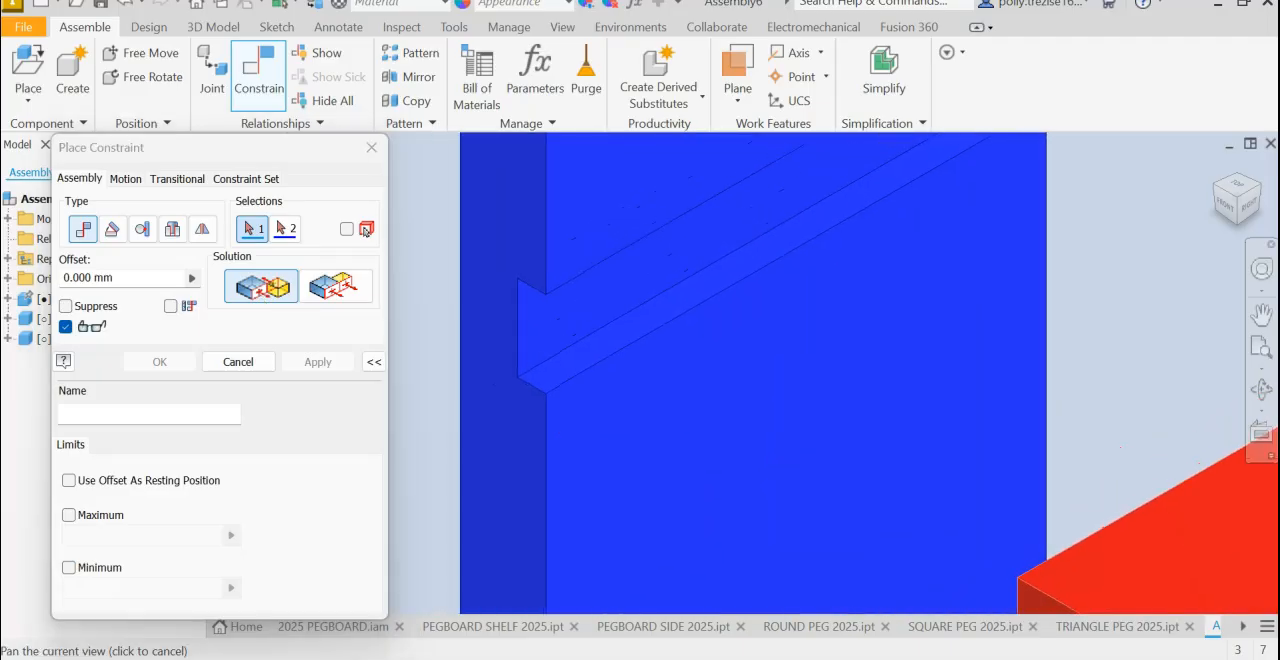
click(541, 324)
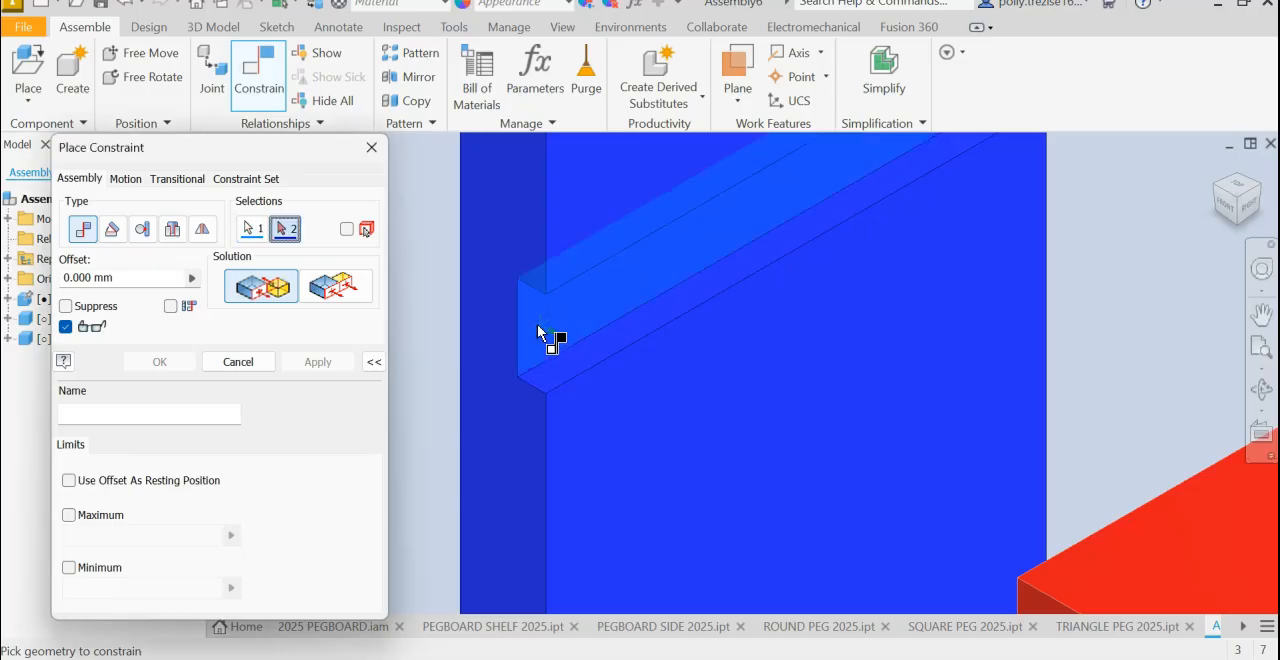
scroll(655, 362, down, 5)
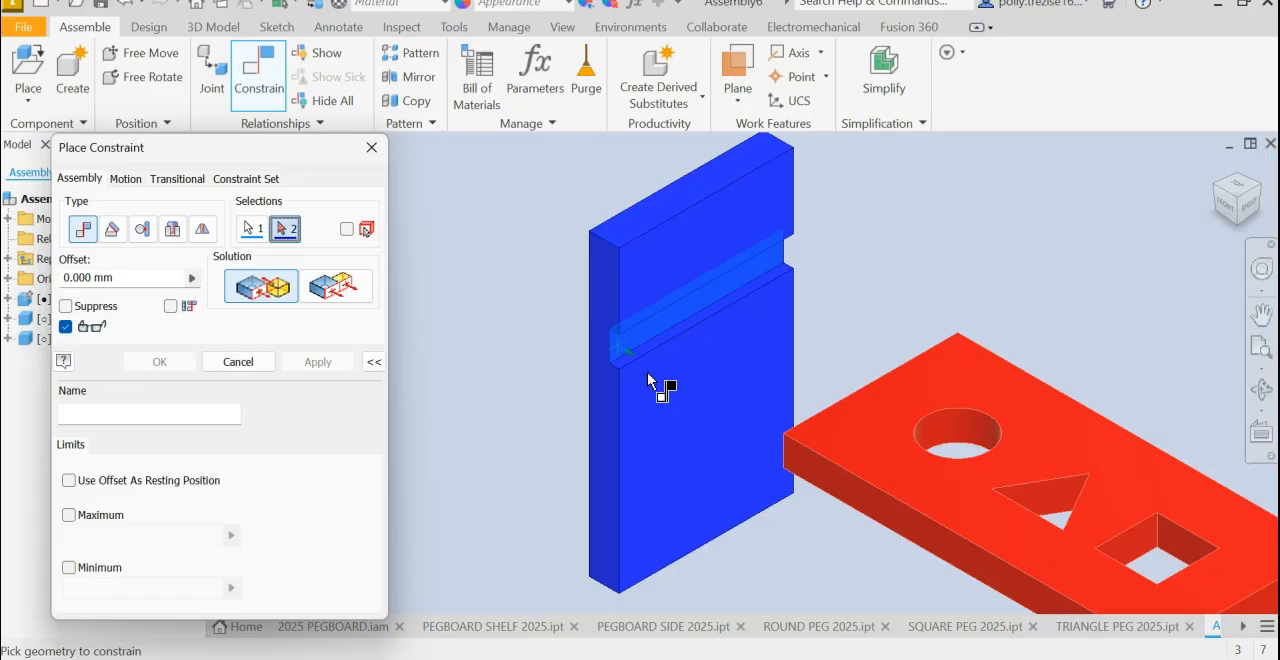
shift+middle_drag(692, 411, 844, 405)
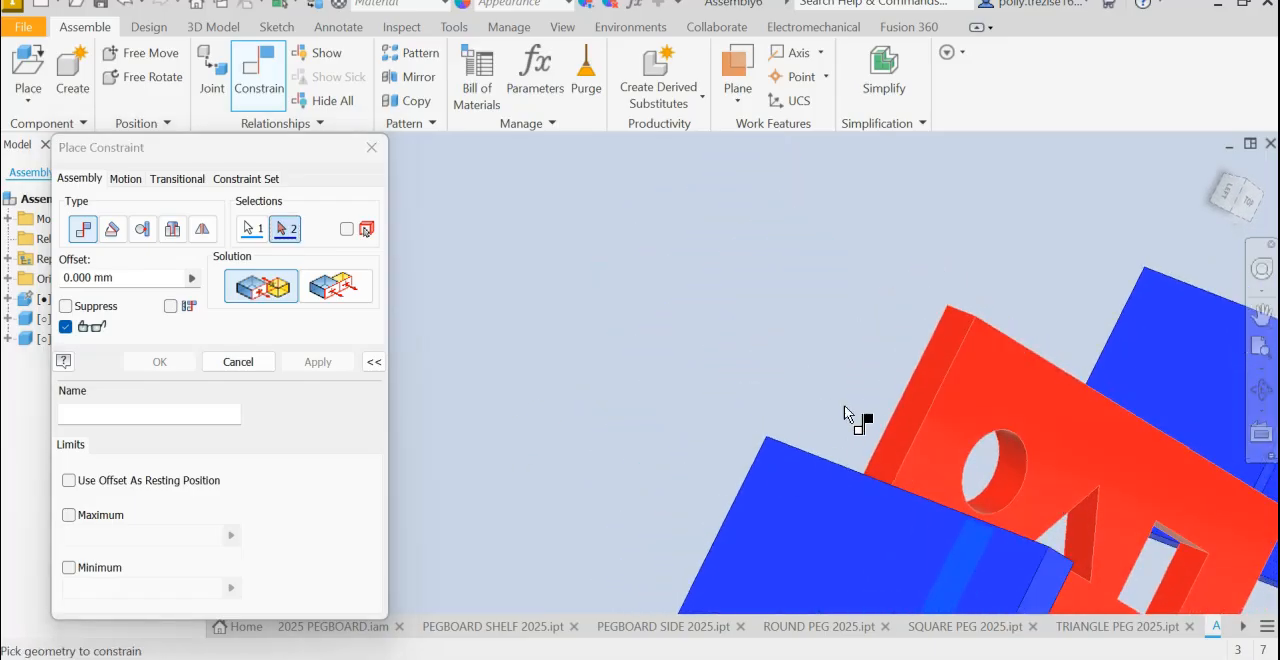
click(926, 382)
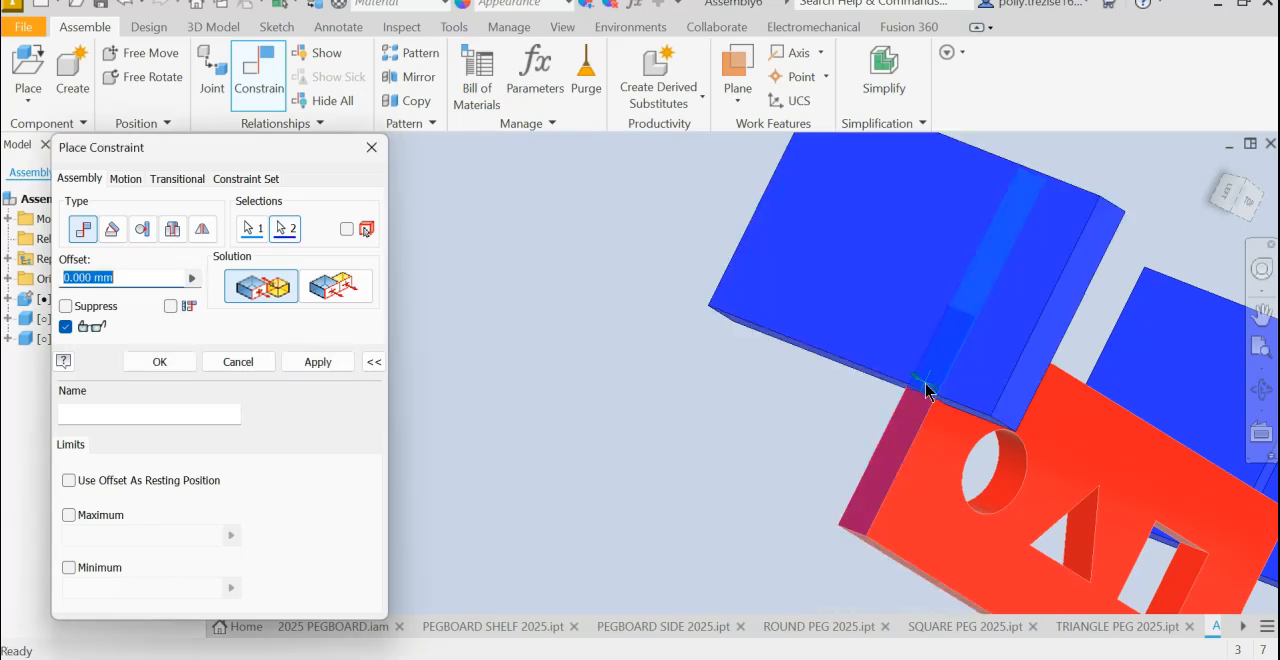
click(327, 366)
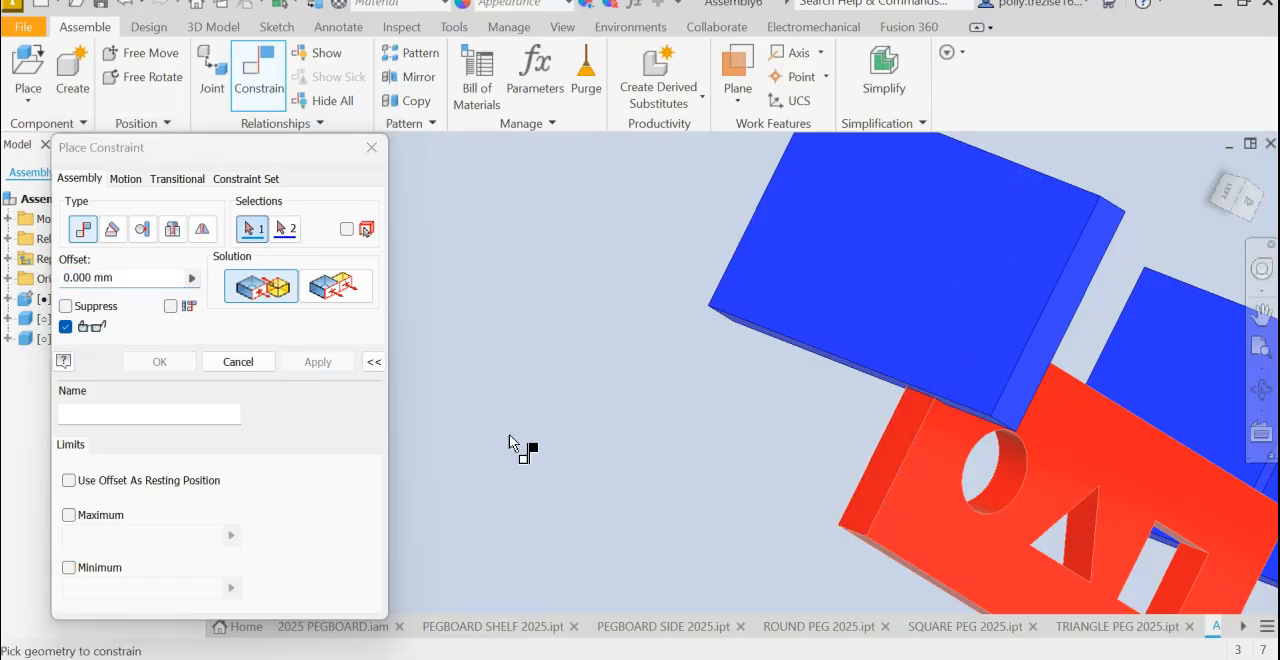
shift+middle_drag(846, 563, 731, 490)
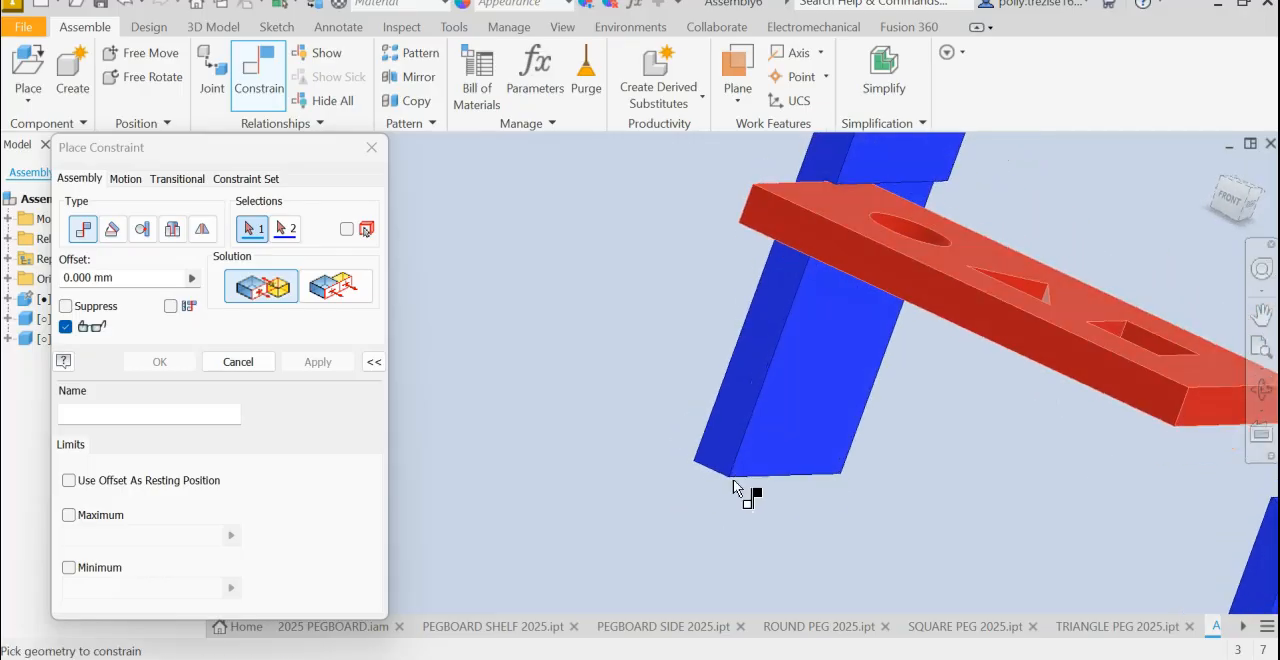
click(238, 362)
- Constrain the first side's narrow front face flush with the shelf's long front face at 0 mm offset
middle_drag(833, 348, 476, 428)
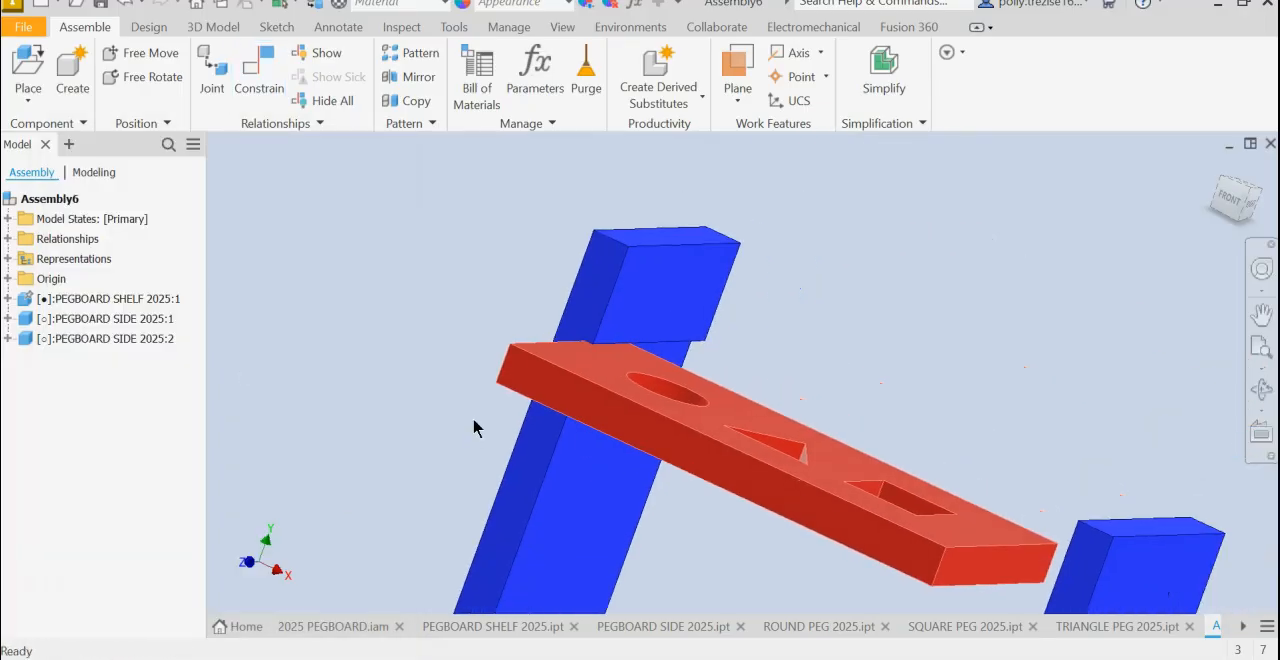
click(1217, 168)
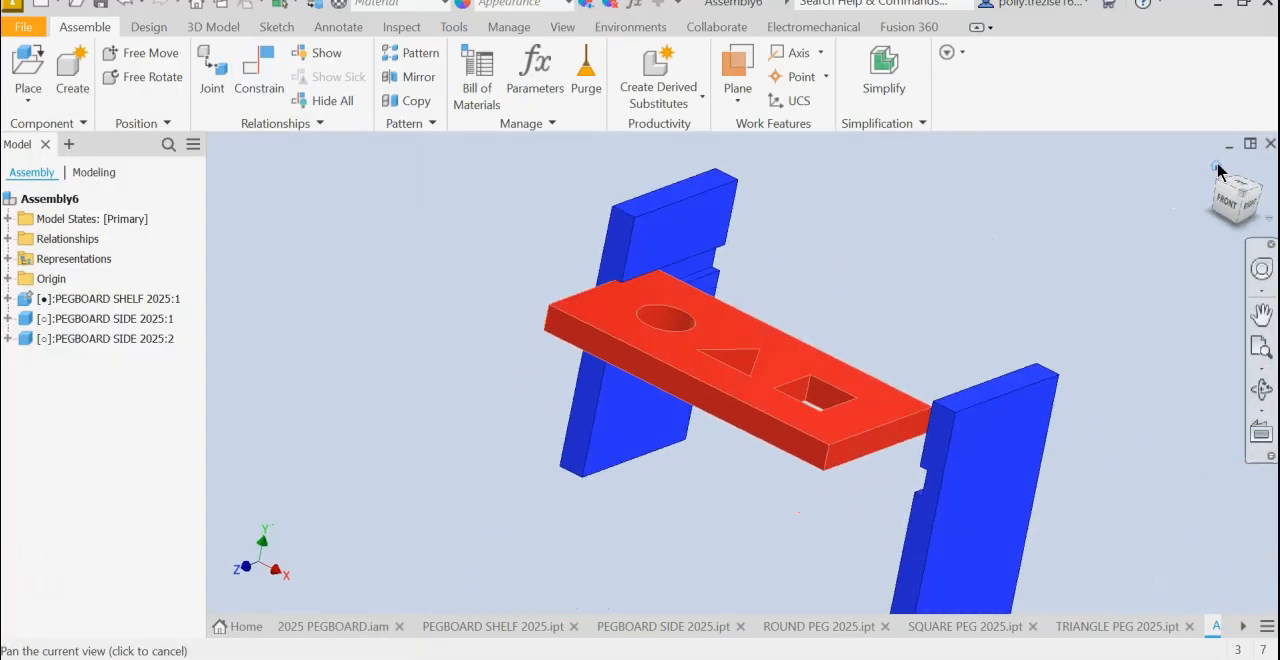
click(245, 90)
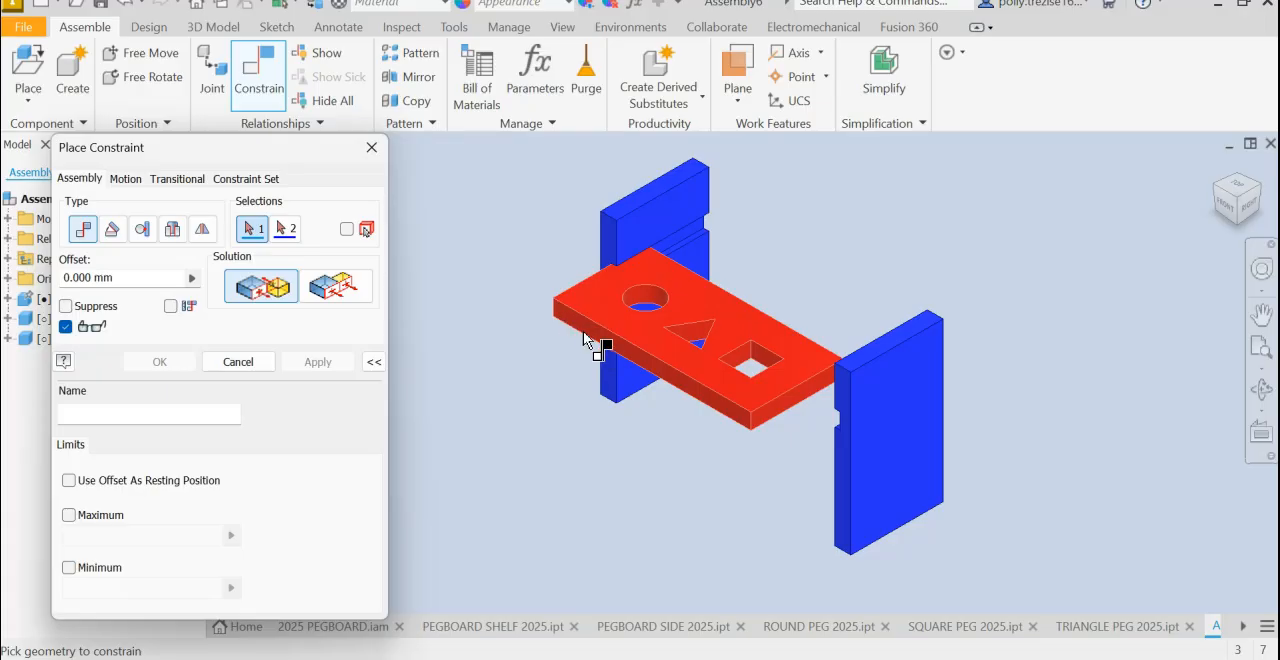
click(312, 288)
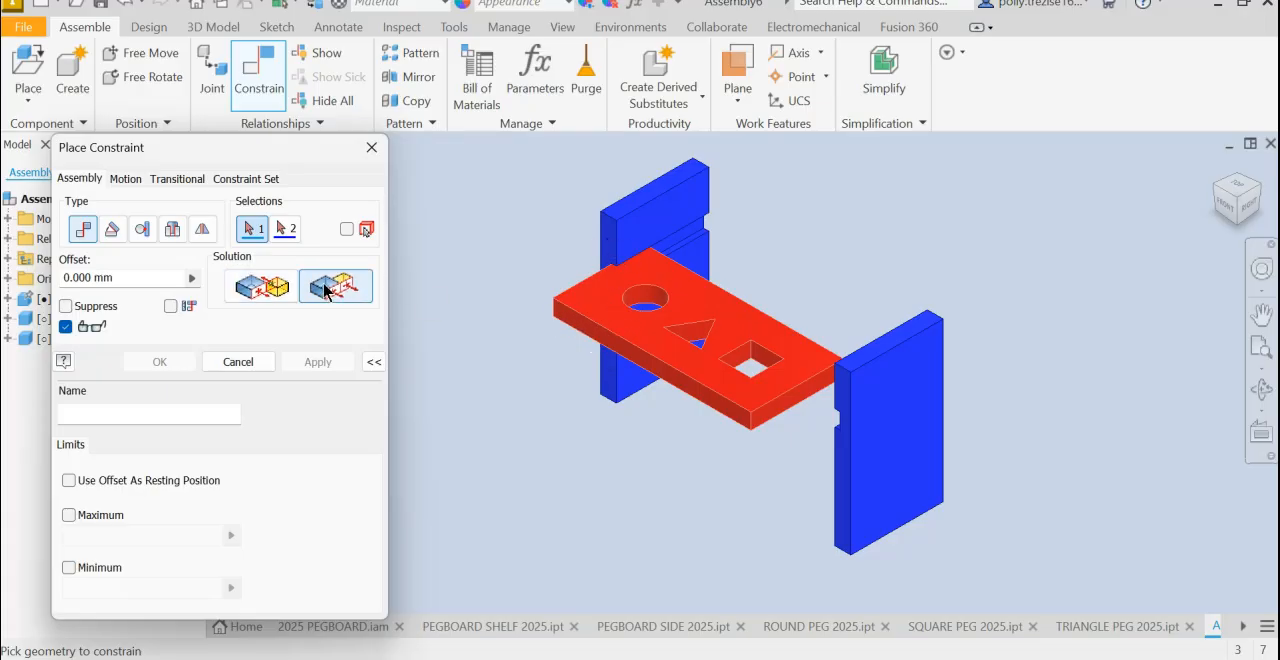
scroll(611, 234, up, 2)
click(617, 250)
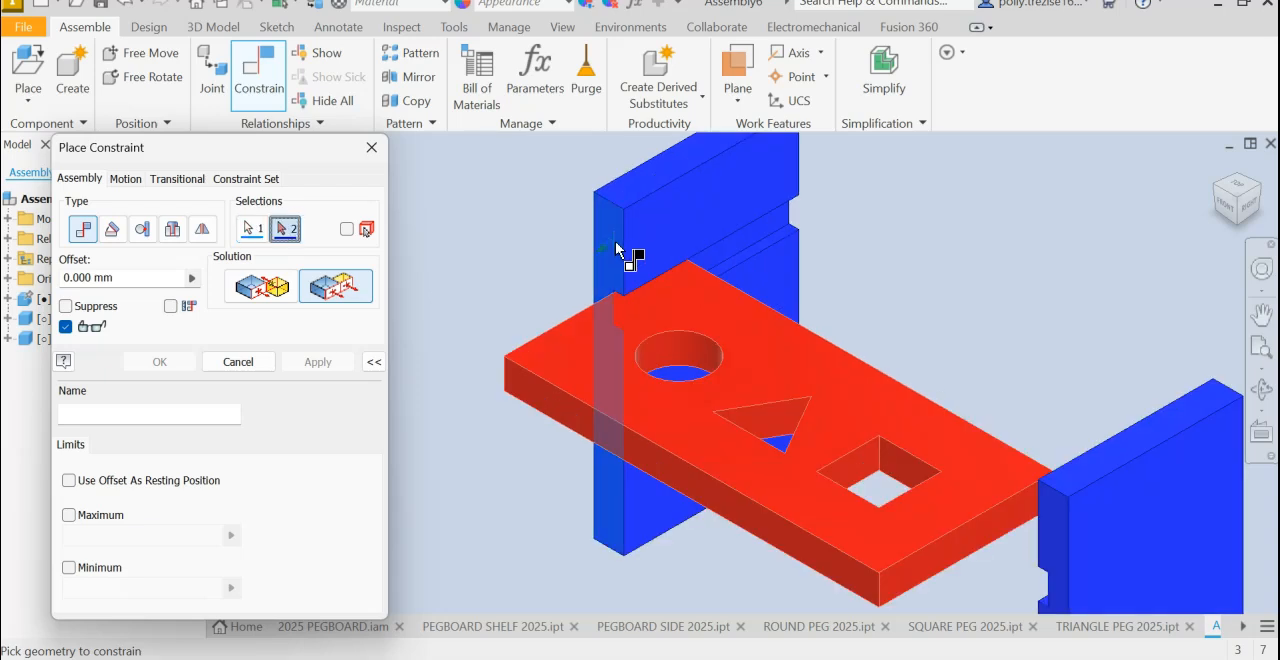
click(575, 414)
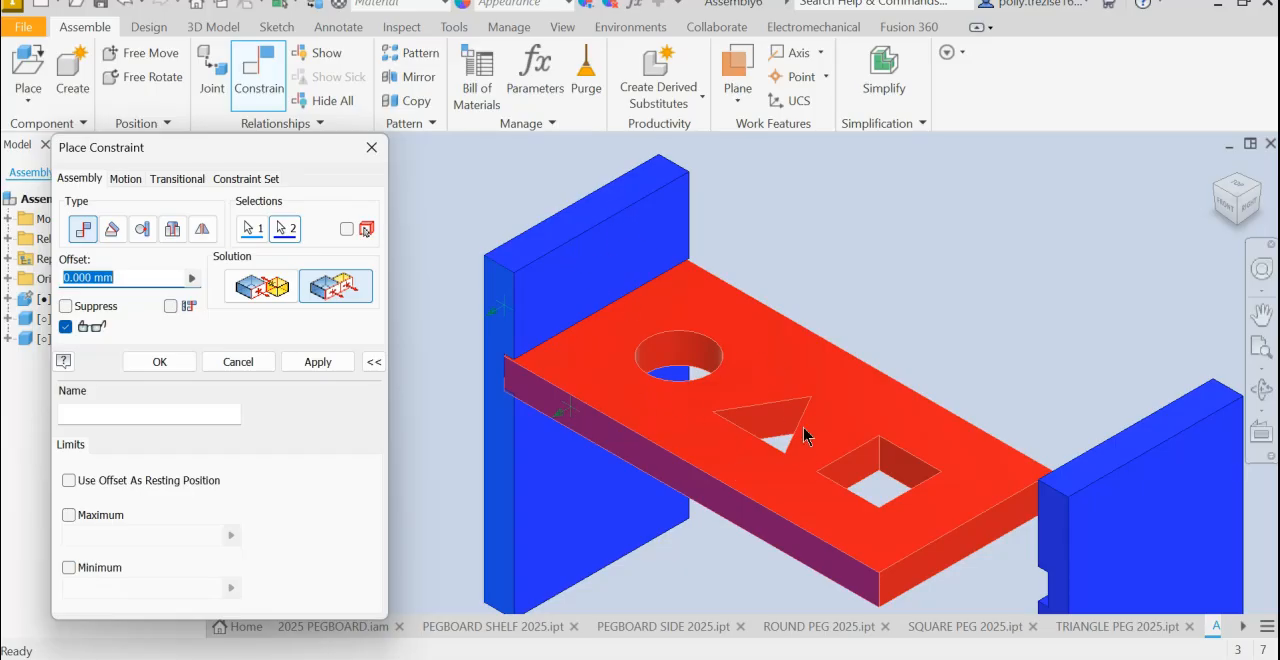
click(314, 362)
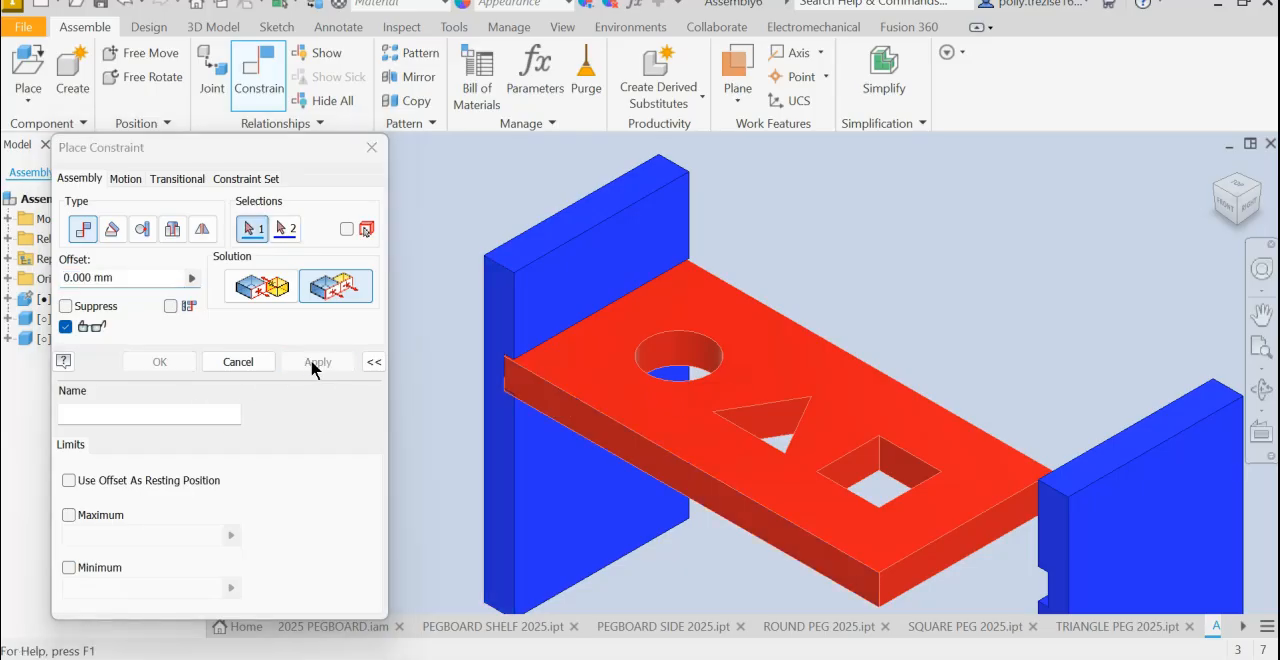
click(238, 361)
- Slide the first side vertically until its groove sits clear above the shelf, exposing the groove's lower face
drag(559, 295, 536, 270)
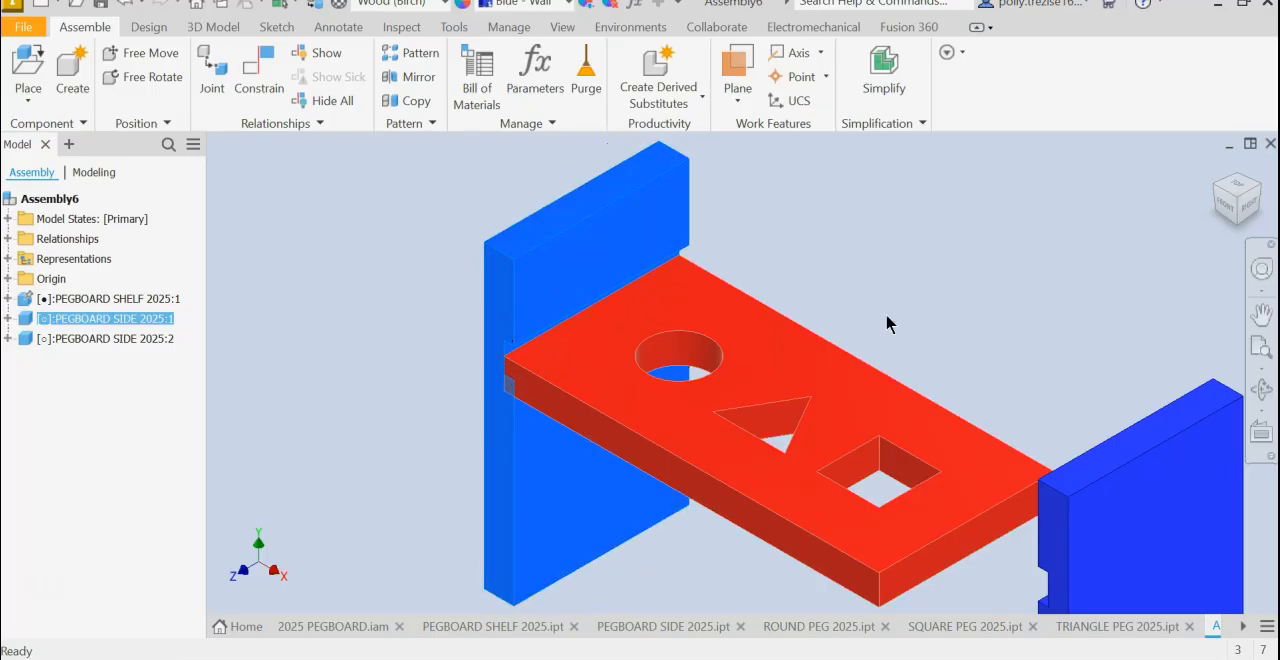
click(1225, 208)
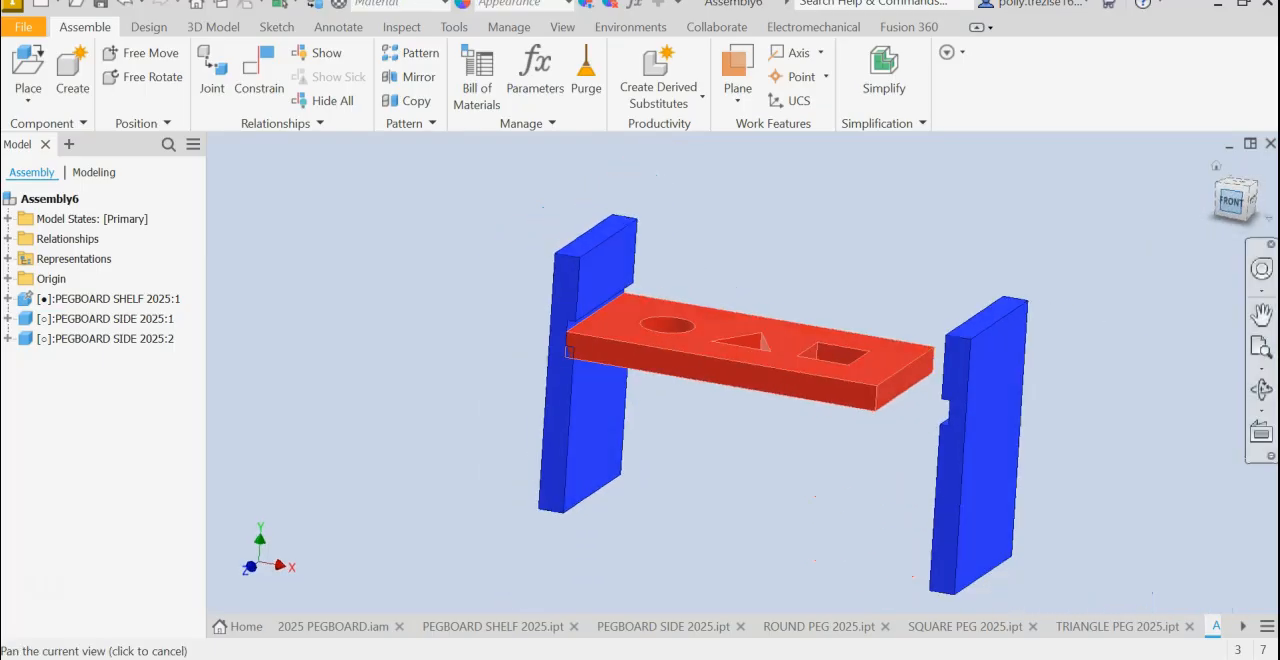
scroll(657, 322, up, 4)
drag(528, 212, 381, 141)
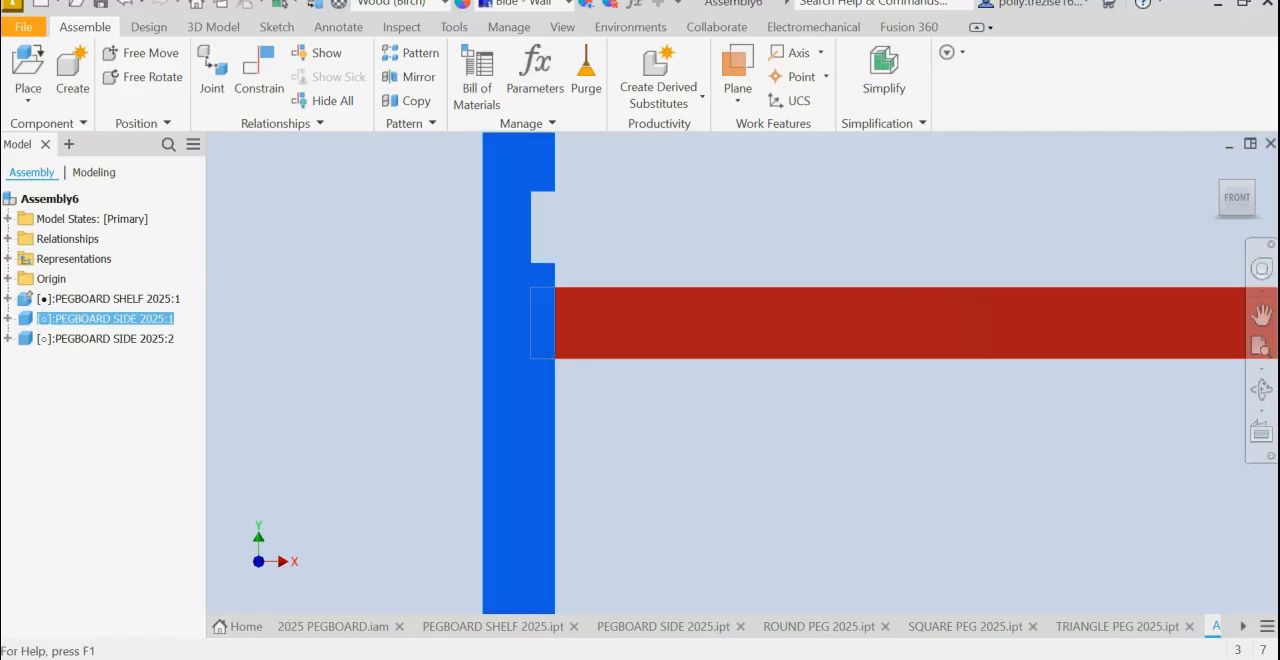
click(1216, 168)
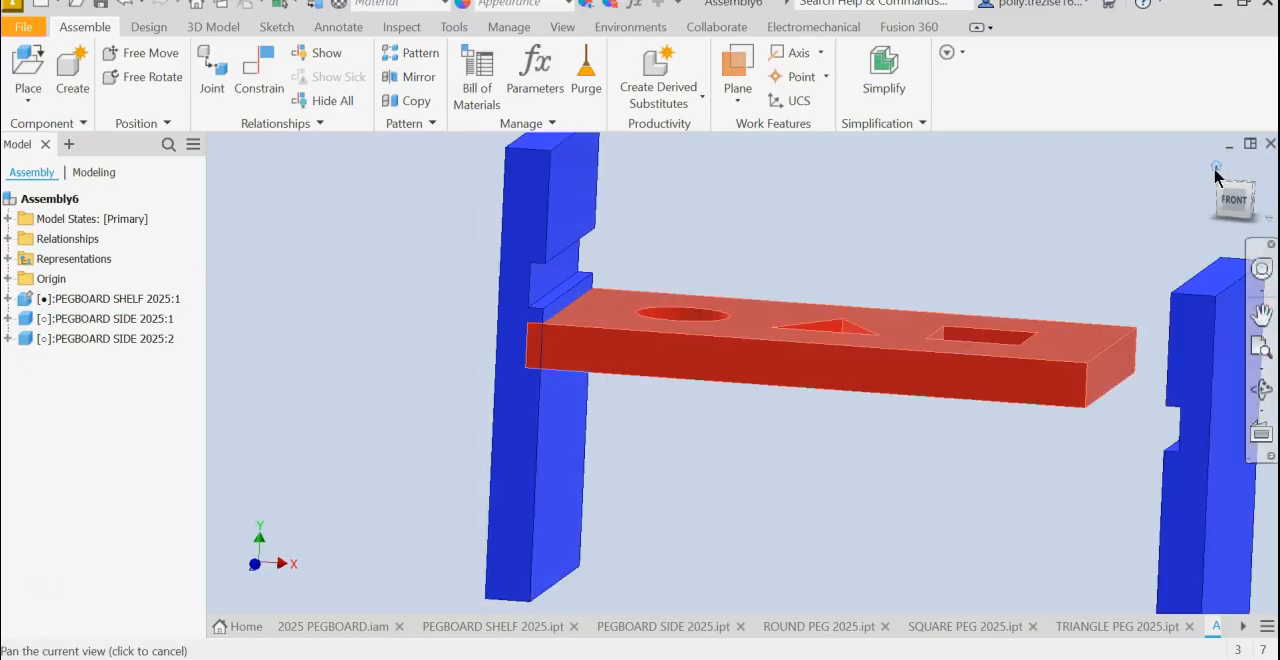
scroll(620, 270, down, 5)
drag(451, 260, 449, 236)
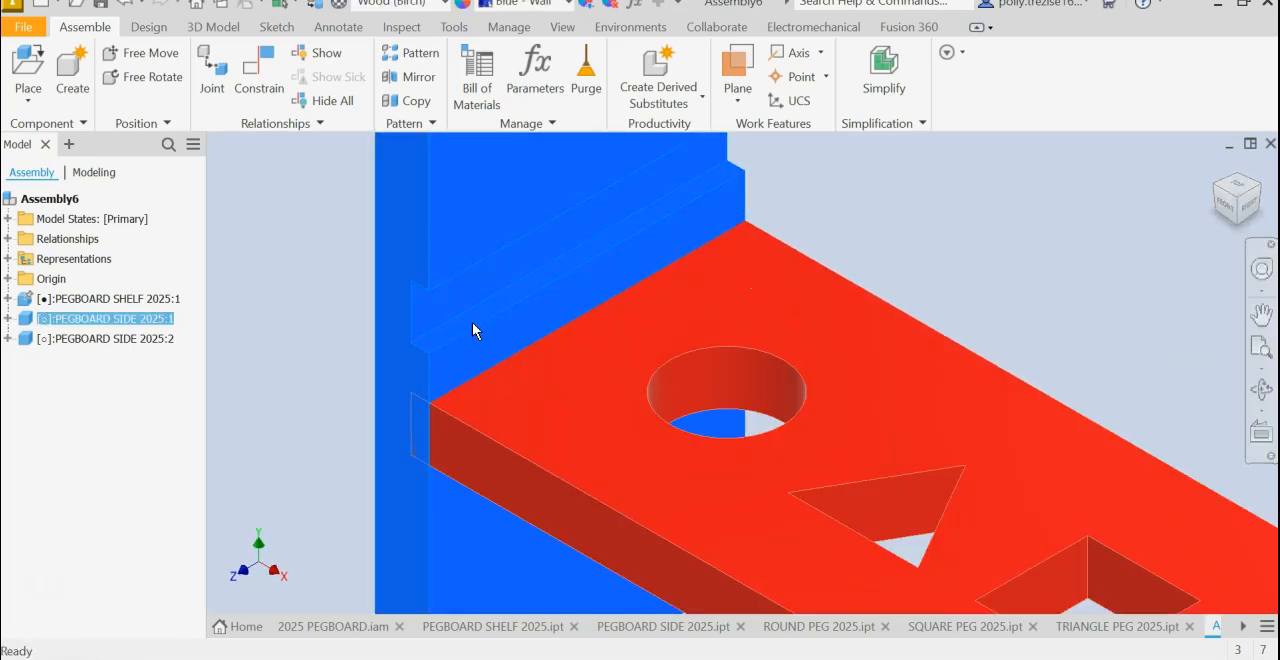
- Mate the lower face of the first side's groove to the shelf's underside with 0 mm offset, and finish constraining
click(277, 89)
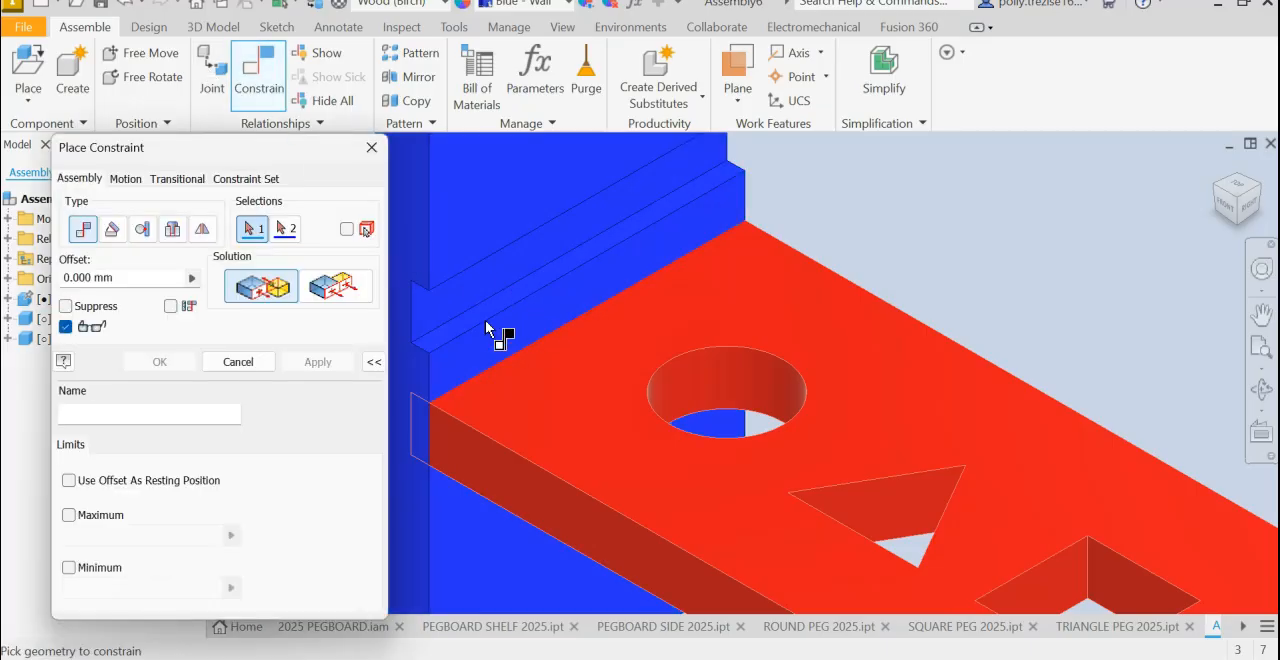
scroll(482, 314, down, 3)
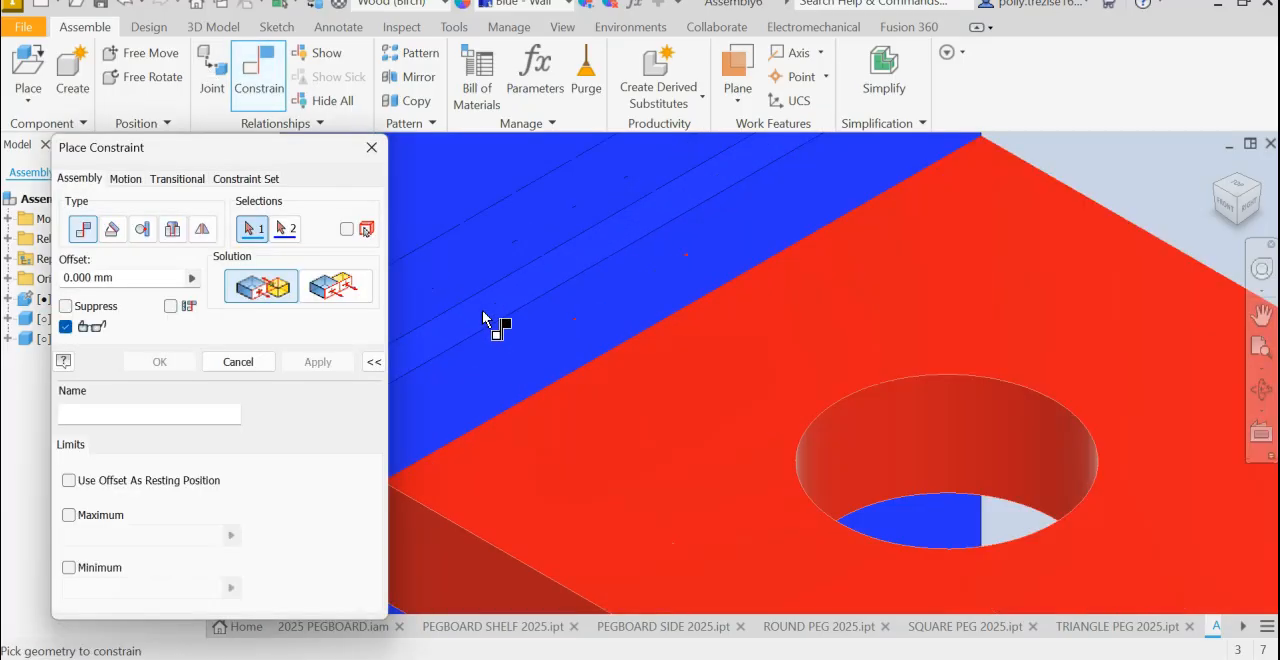
click(483, 318)
scroll(482, 314, up, 5)
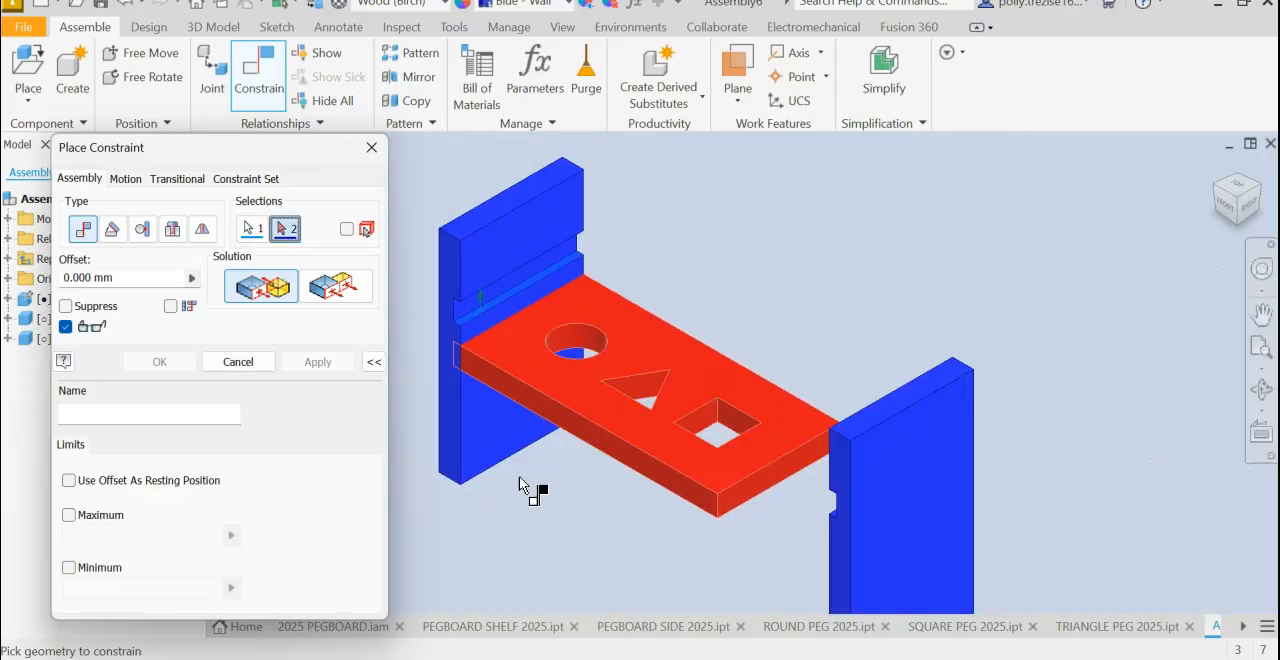
shift+middle_drag(581, 521, 585, 462)
click(514, 261)
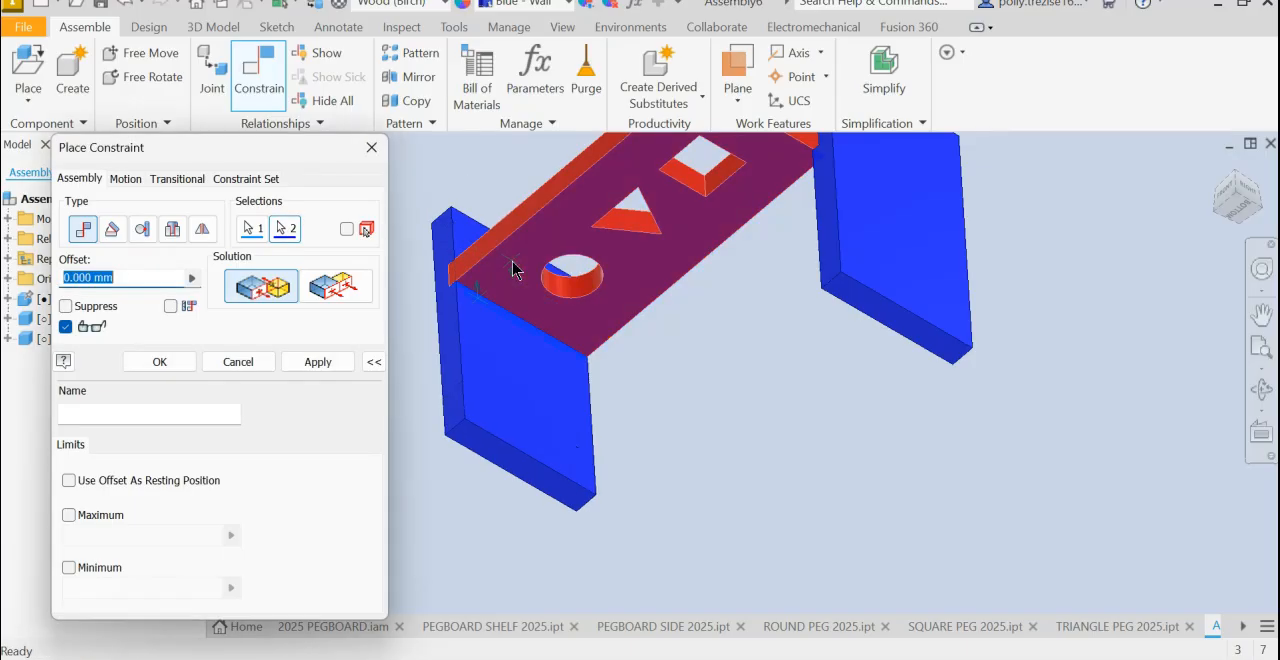
click(325, 362)
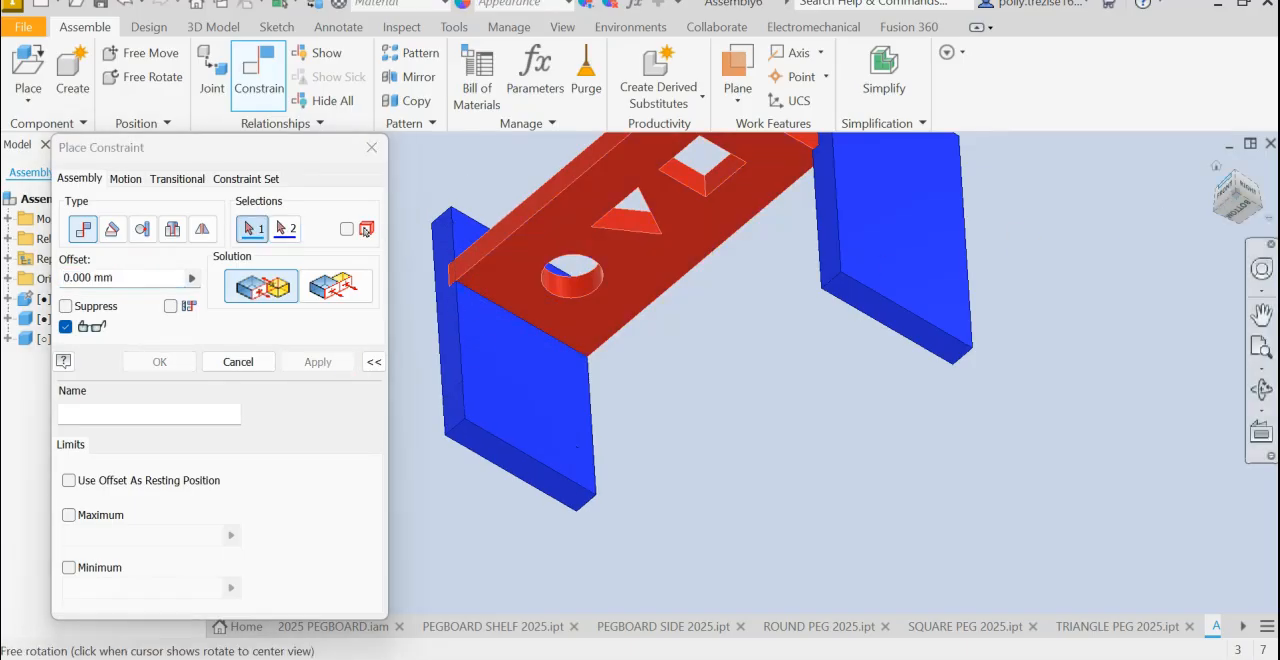
click(1218, 171)
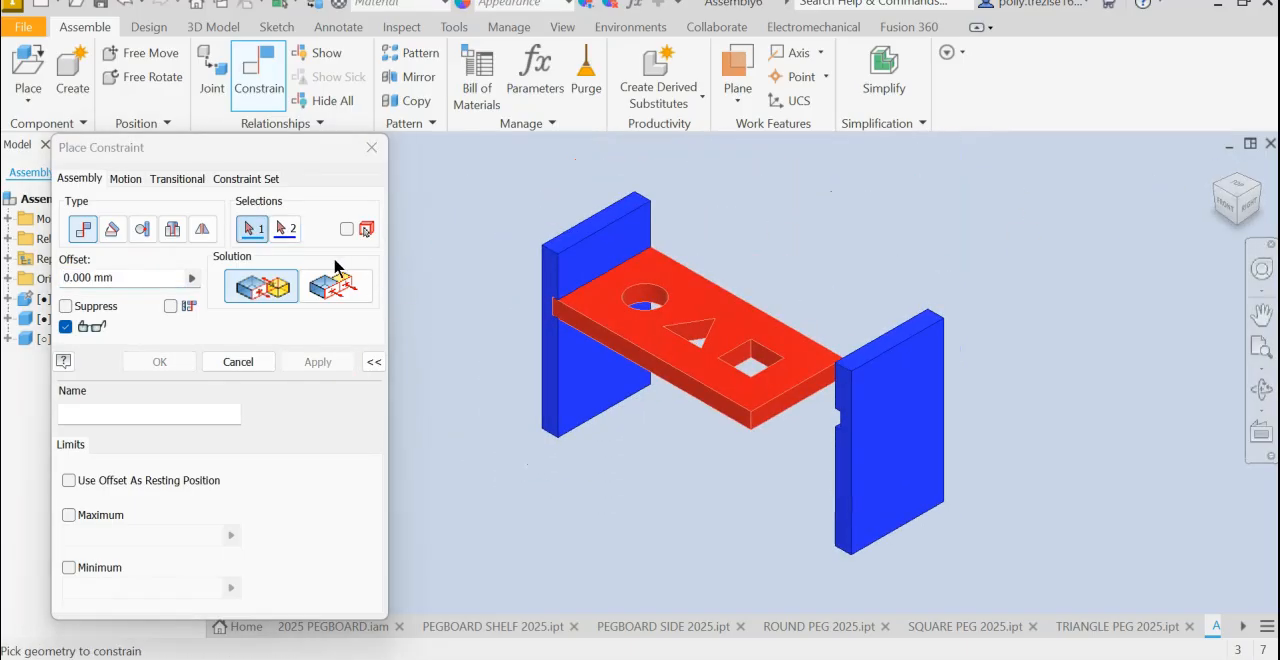
click(238, 362)
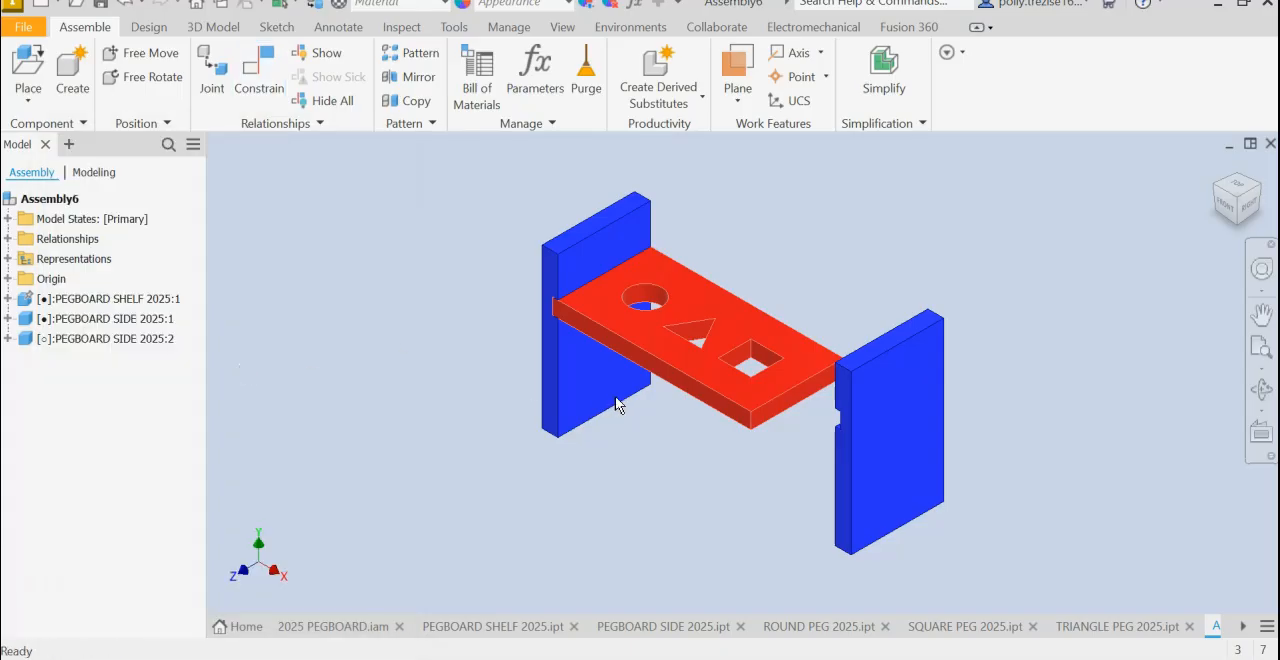
- Check that the first side is locked in place and review the constraints listed under it and the shelf
click(560, 367)
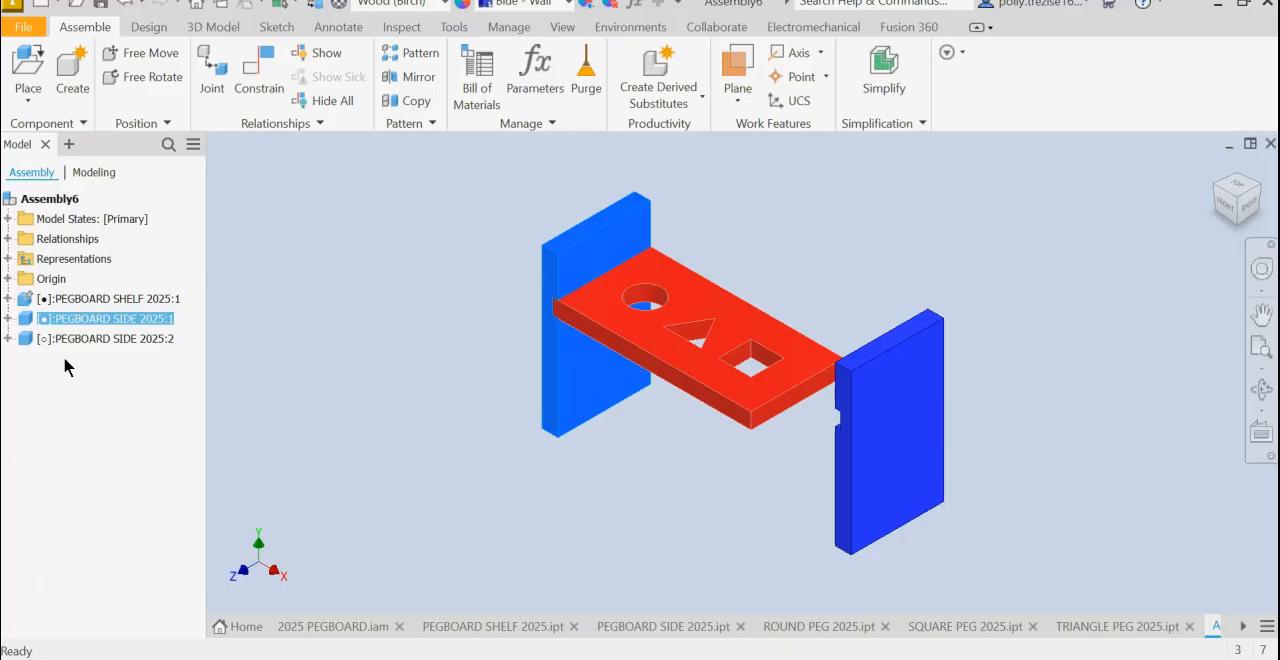
click(8, 318)
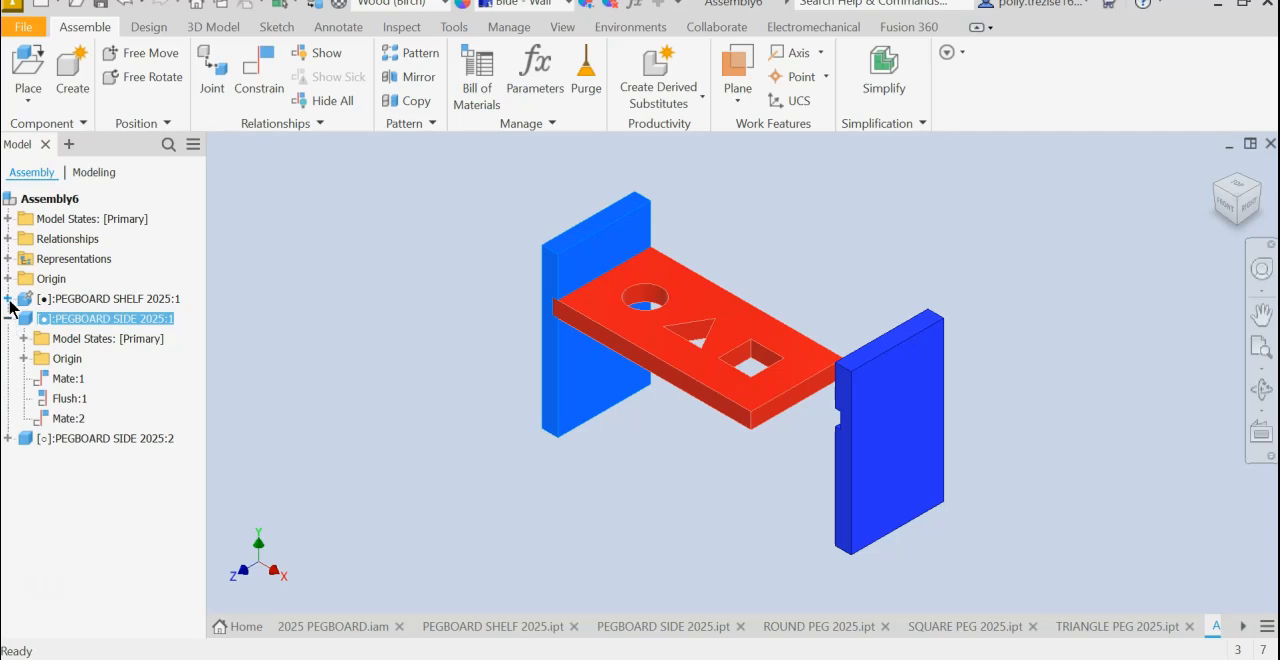
click(8, 299)
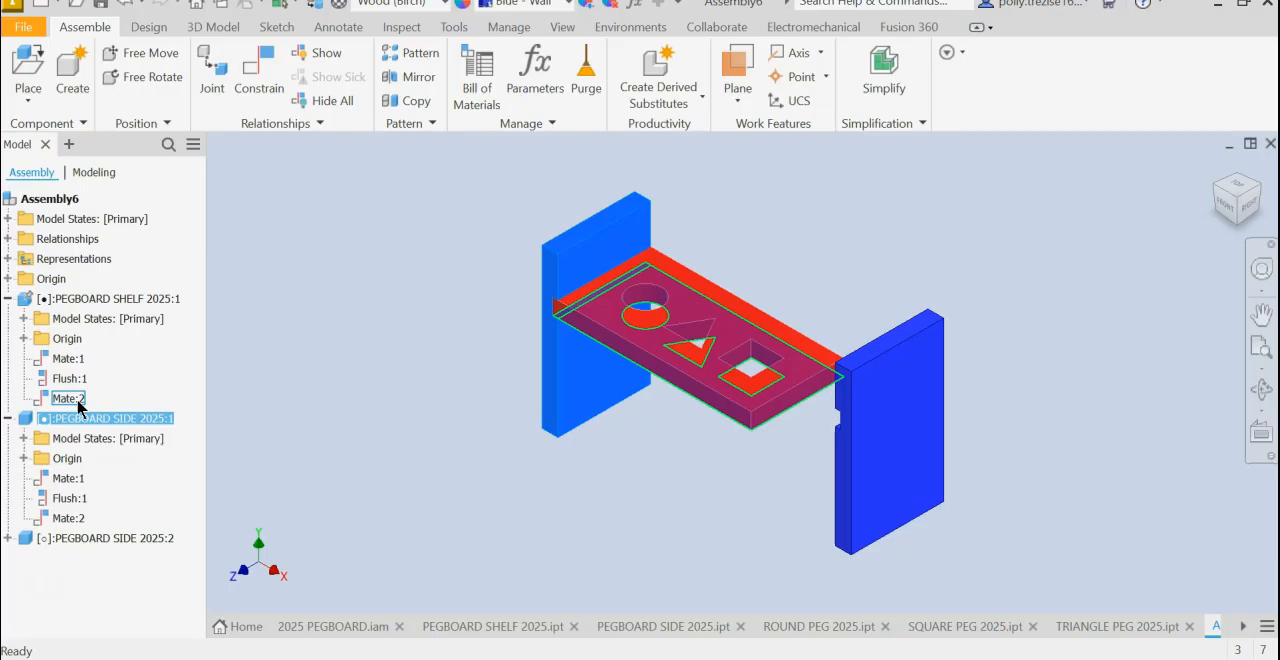
- Move the second side away from the shelf end so its groove is exposed
click(1228, 203)
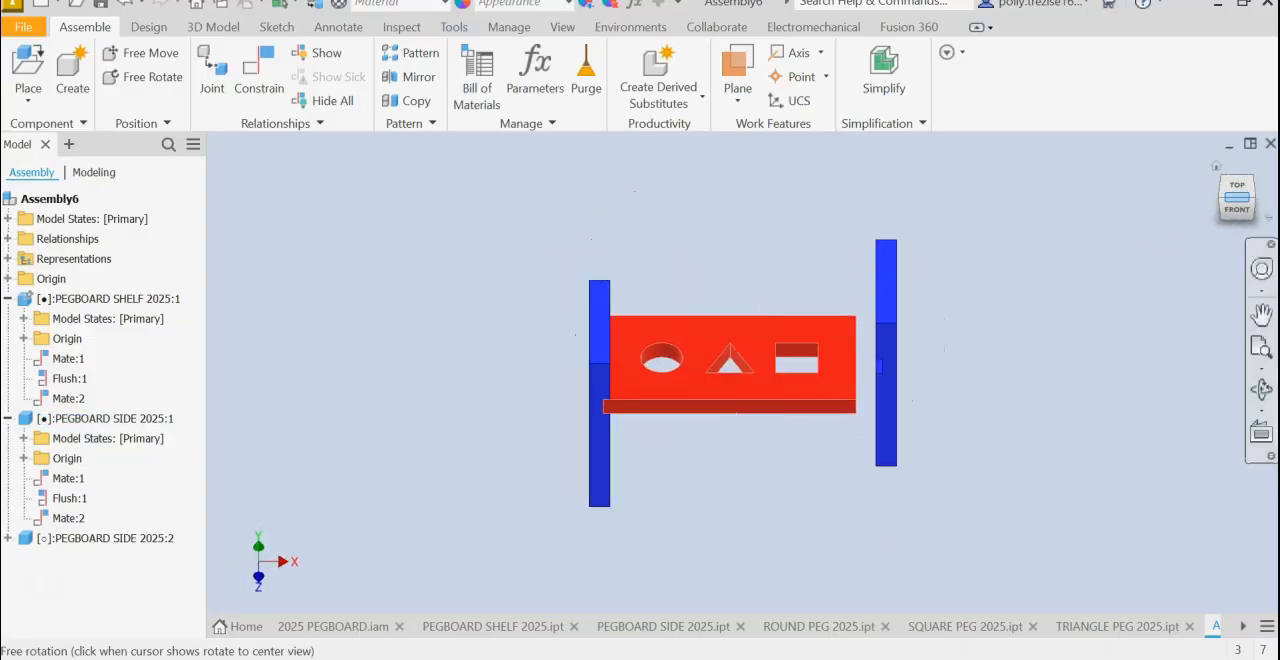
click(1222, 197)
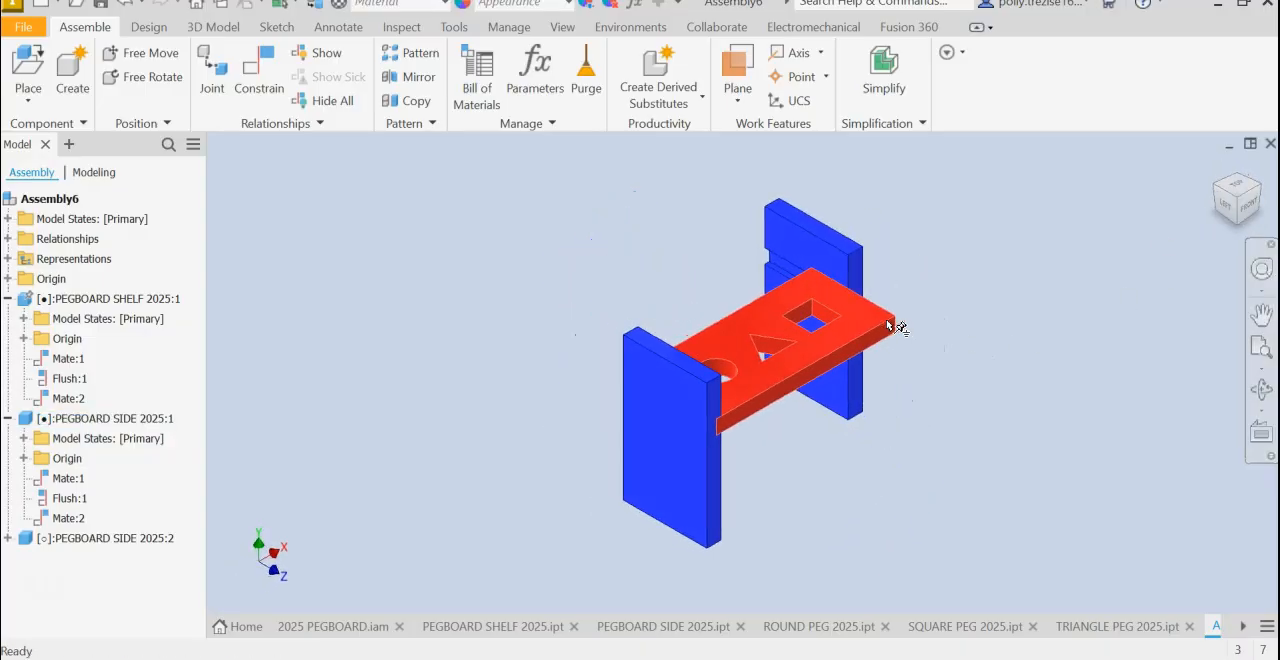
scroll(855, 309, down, 6)
scroll(752, 156, up, 1)
middle_drag(748, 154, 706, 297)
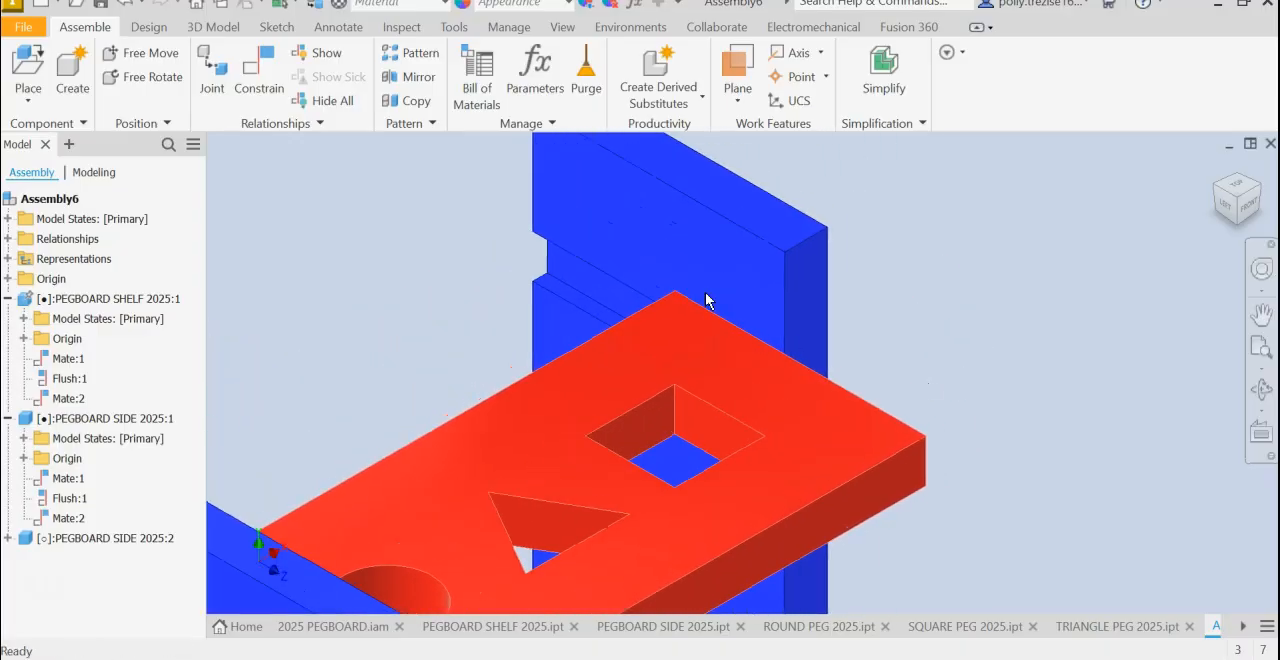
drag(691, 269, 1038, 263)
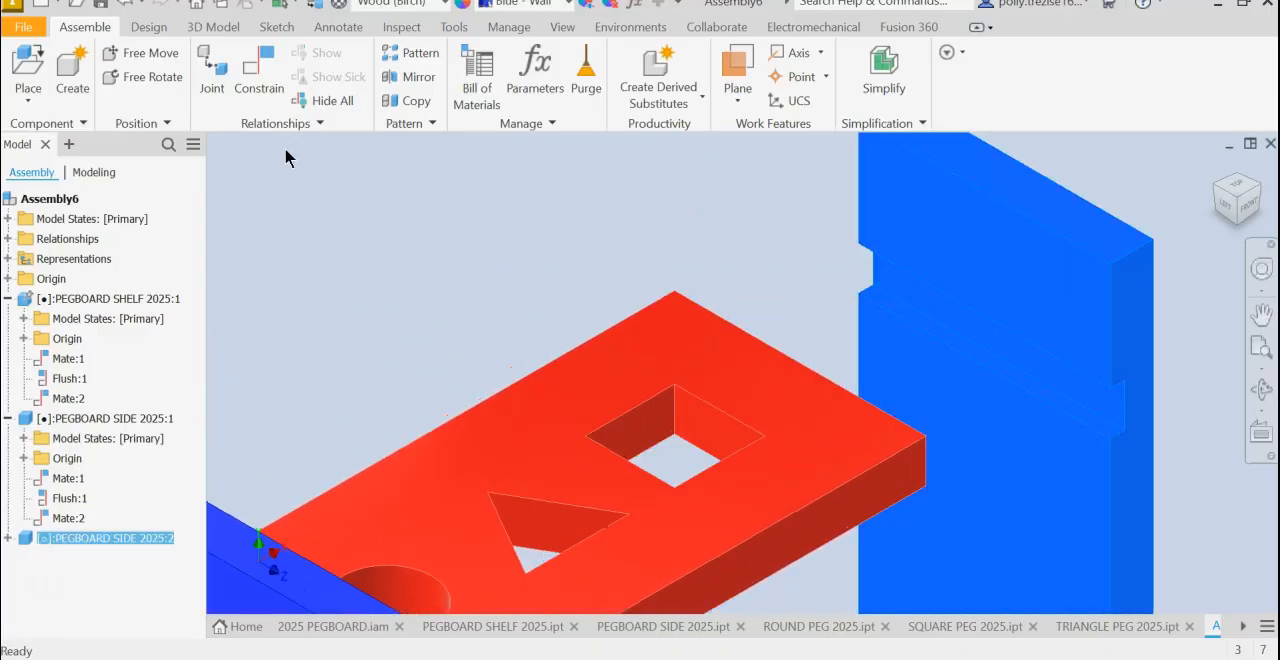
- Mate the inner vertical face of the second side's groove to the shelf's free end face with 0 mm offset
click(254, 82)
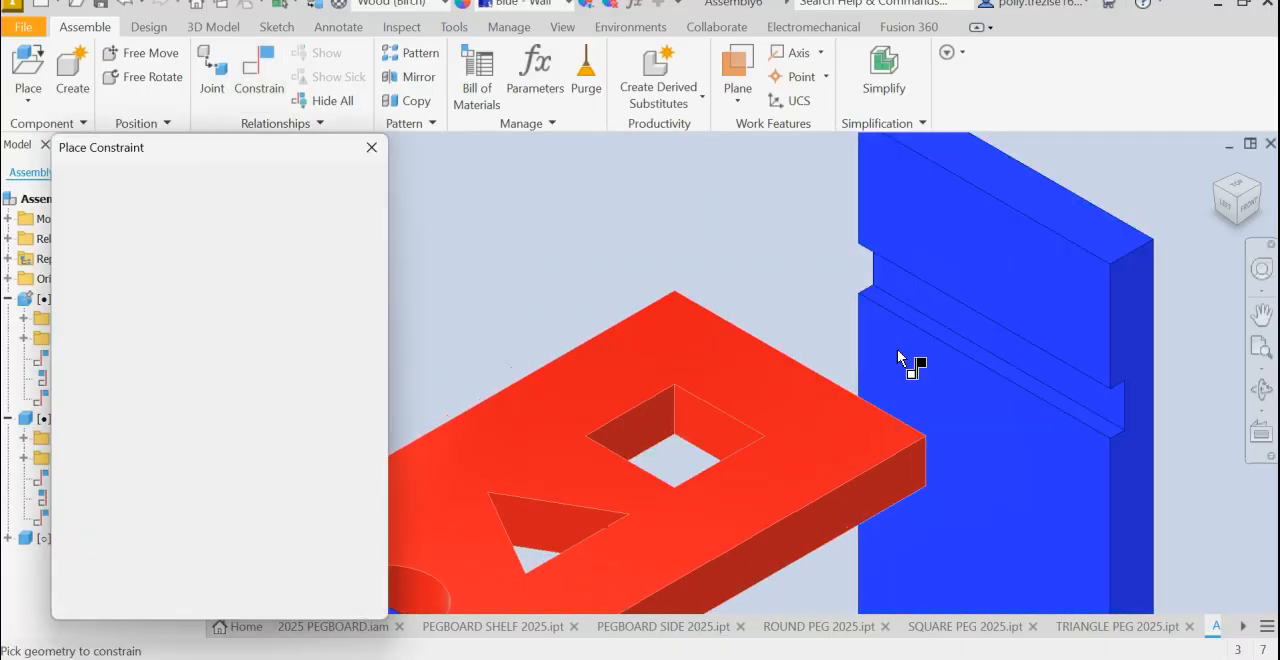
click(930, 293)
shift+middle_drag(906, 374, 885, 340)
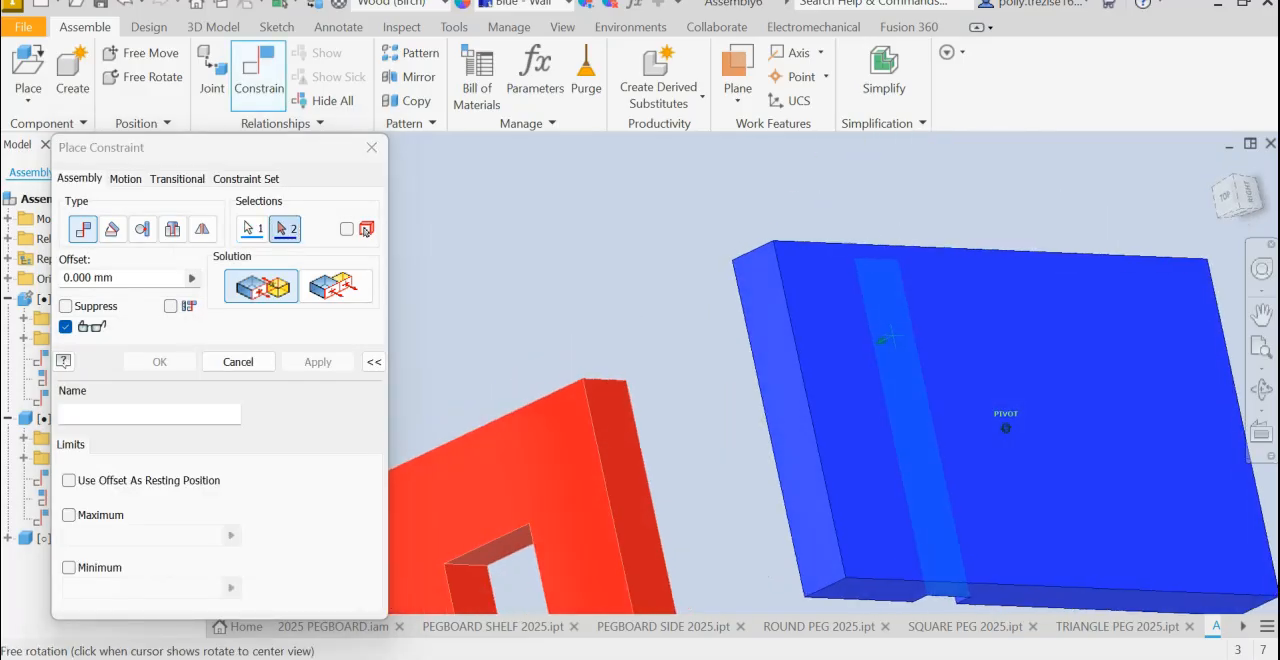
click(618, 447)
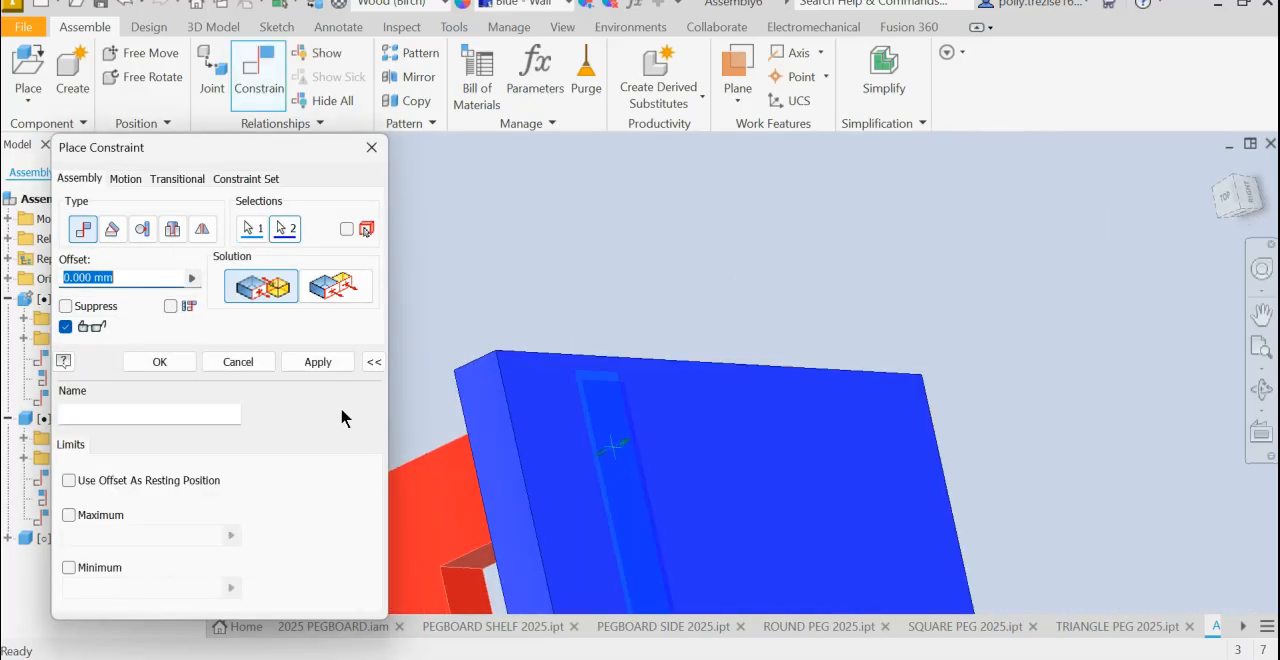
click(316, 362)
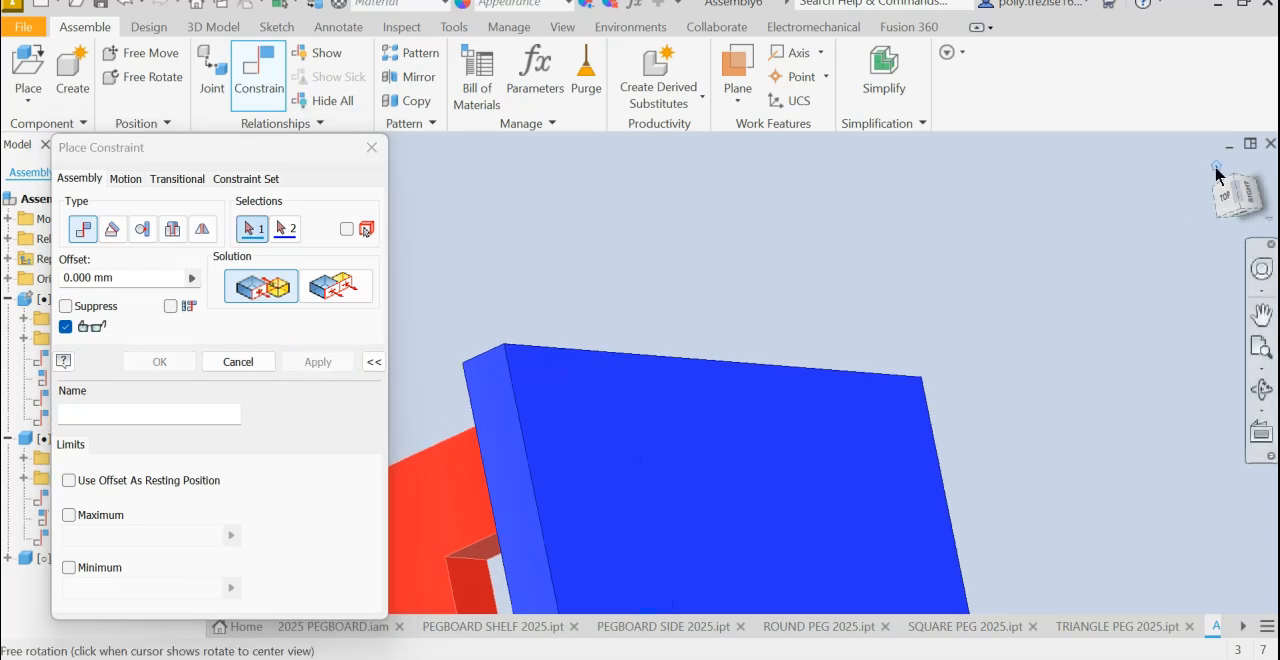
- Constrain the second side's narrow front face flush with the shelf's long front face at 0 mm offset, and finish constraining
click(1218, 172)
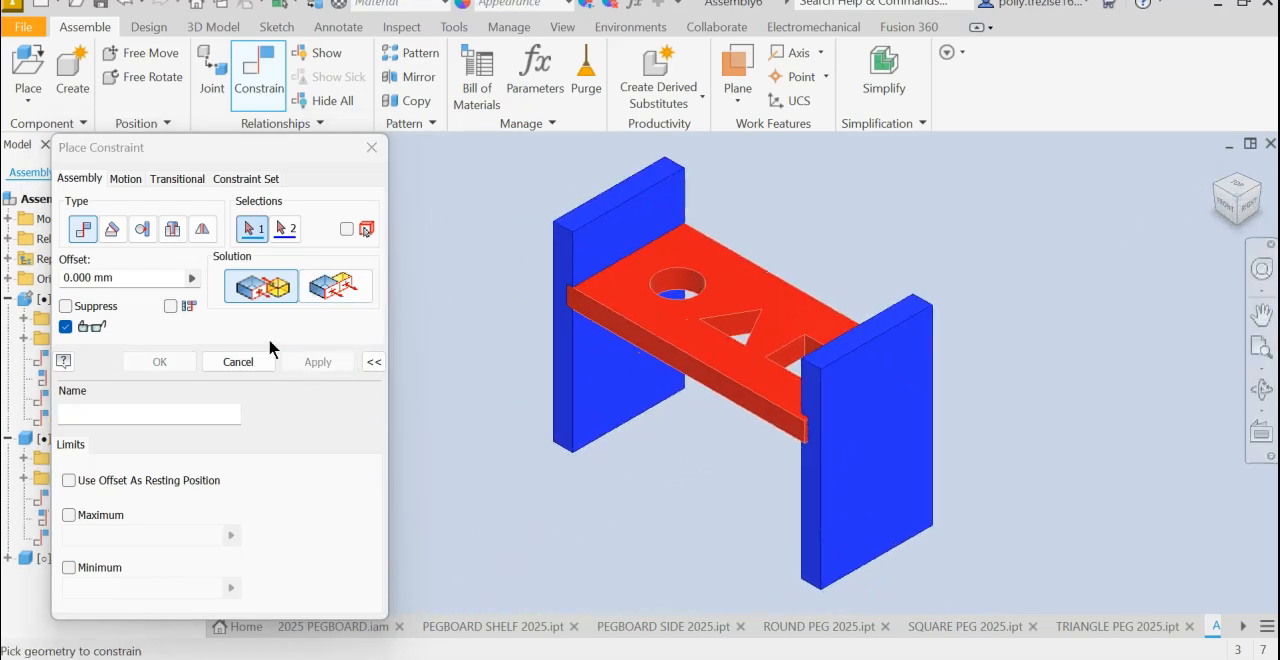
click(335, 287)
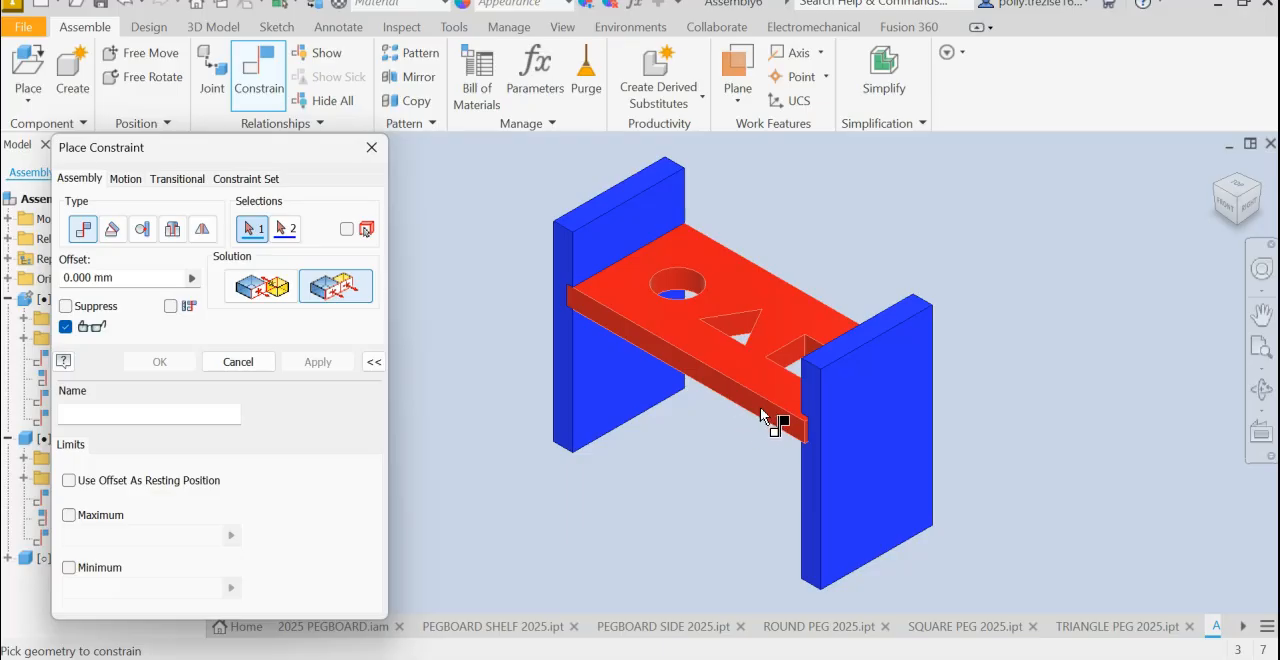
click(764, 418)
click(815, 488)
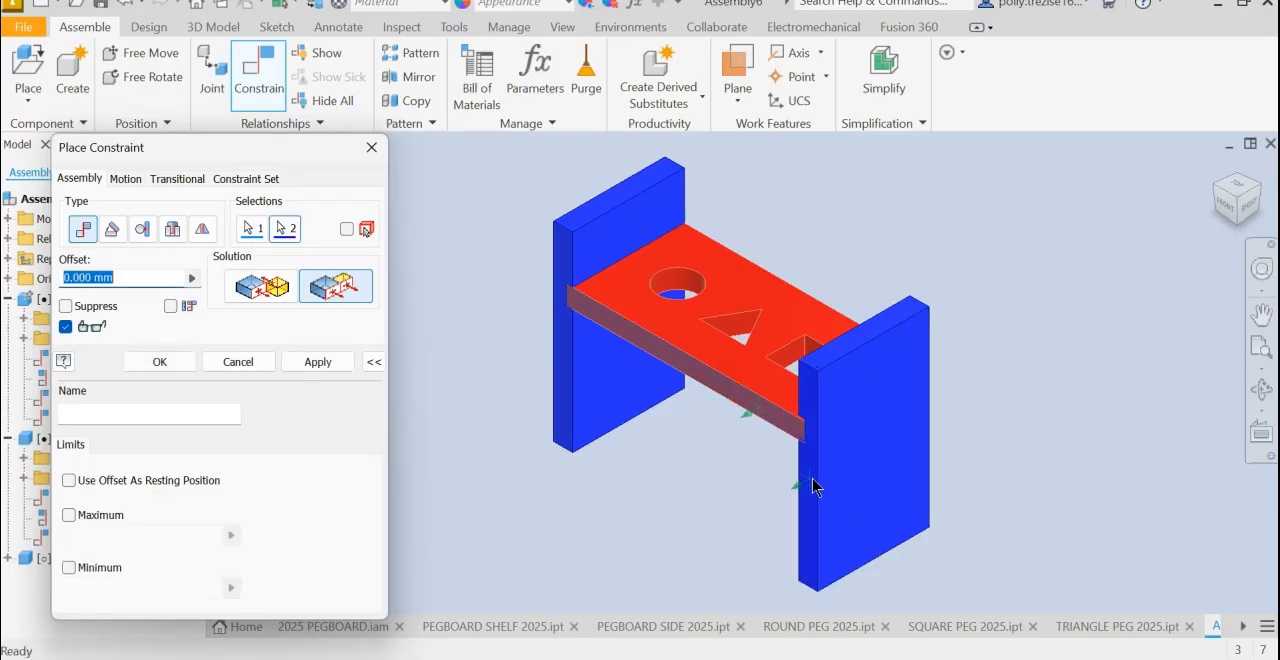
click(316, 361)
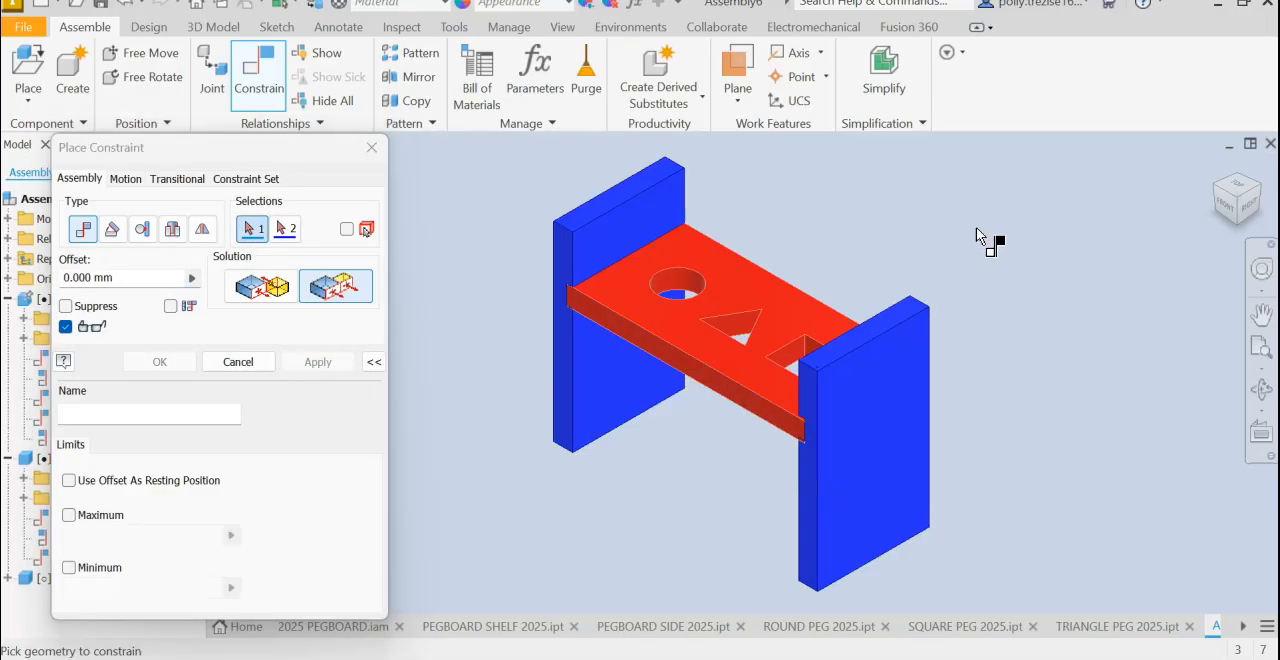
click(1216, 185)
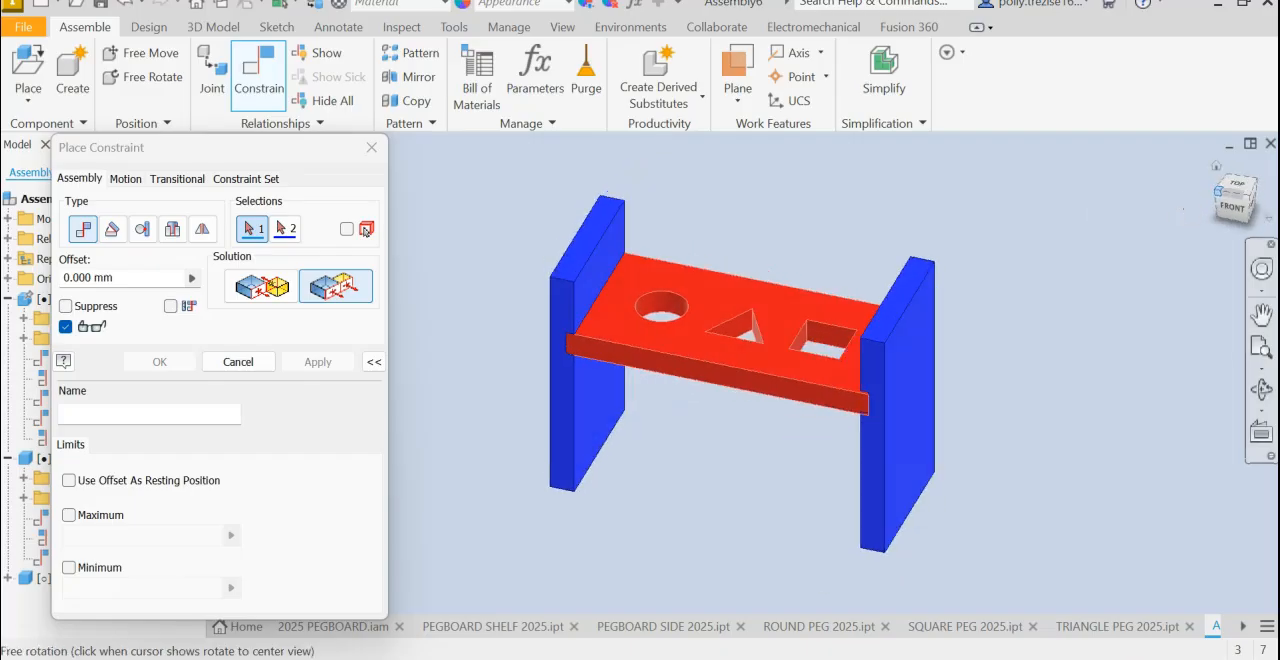
click(240, 362)
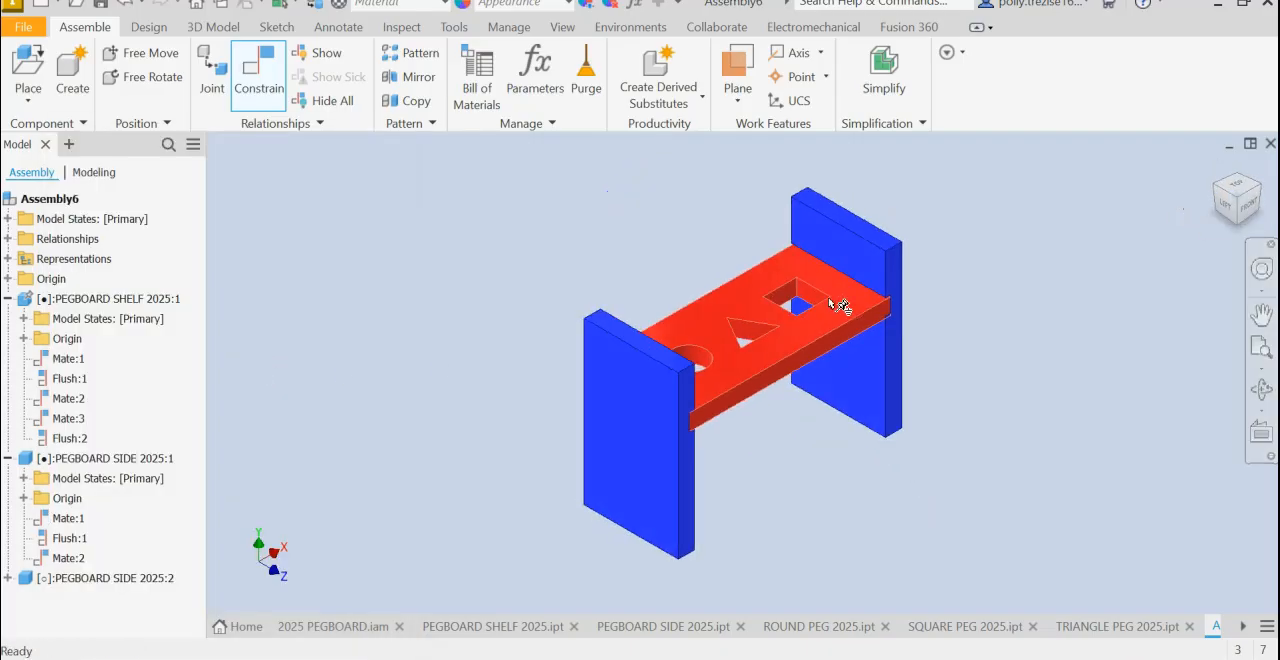
- Slide the second side up to expose its groove, and mate the groove's lower face to the shelf's underside with 0 mm offset
drag(868, 275, 857, 225)
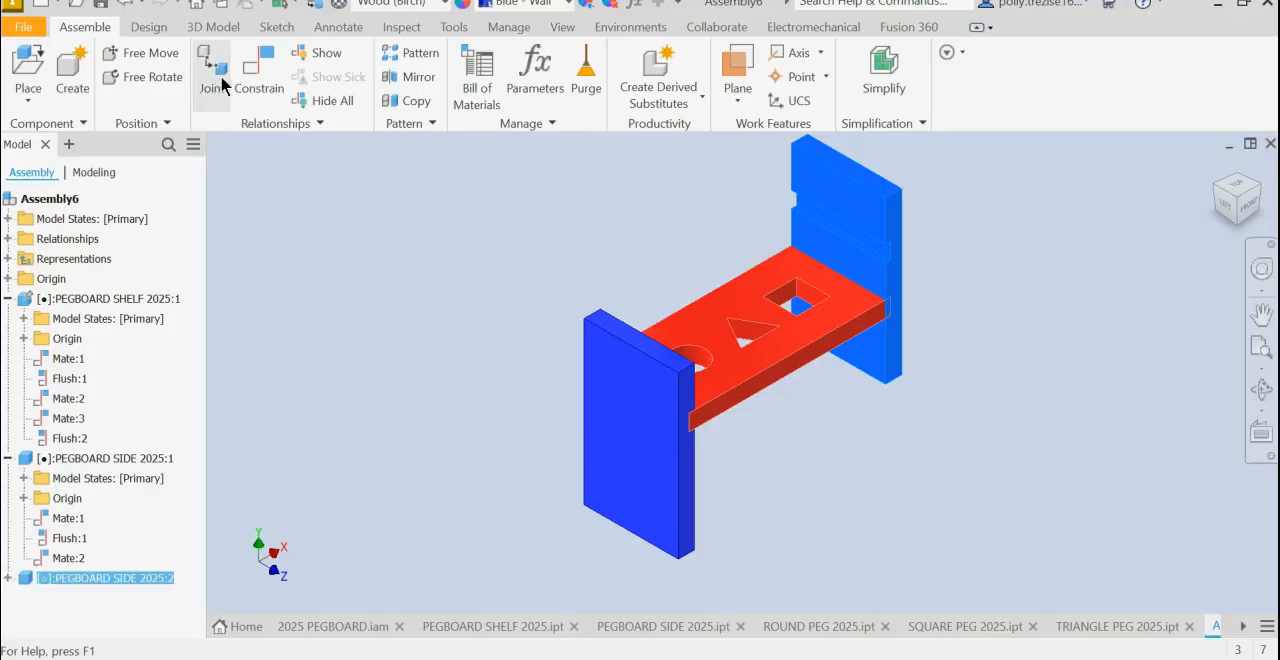
click(252, 88)
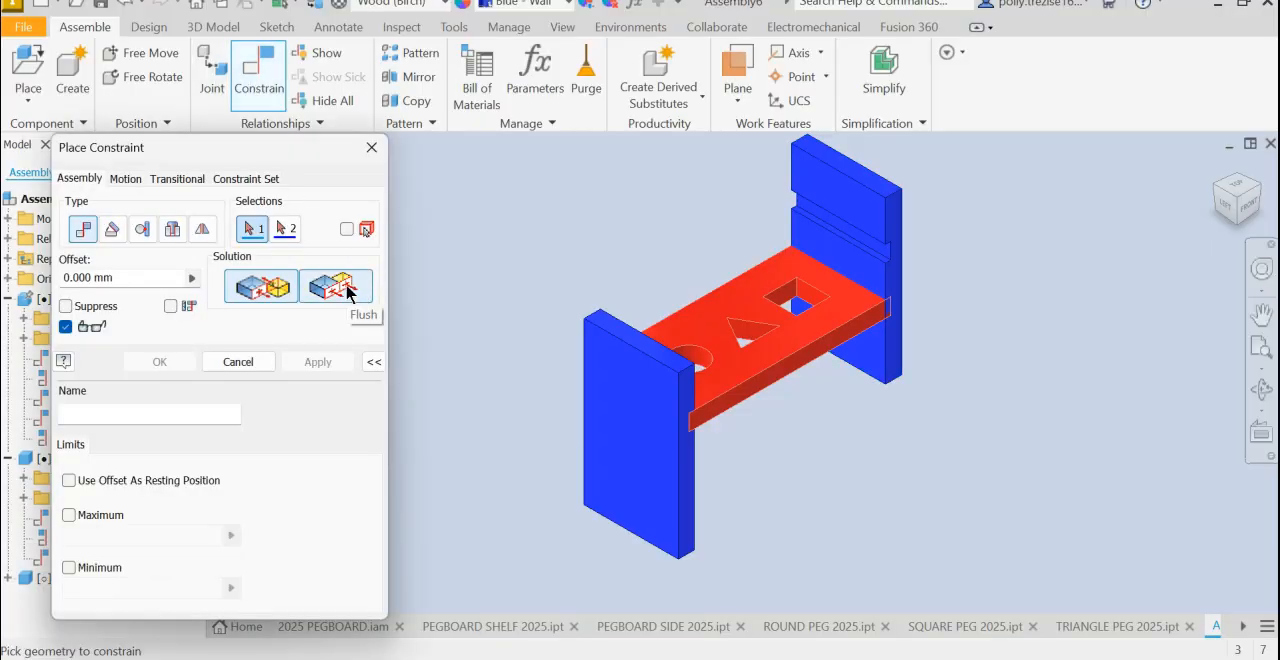
scroll(835, 268, up, 5)
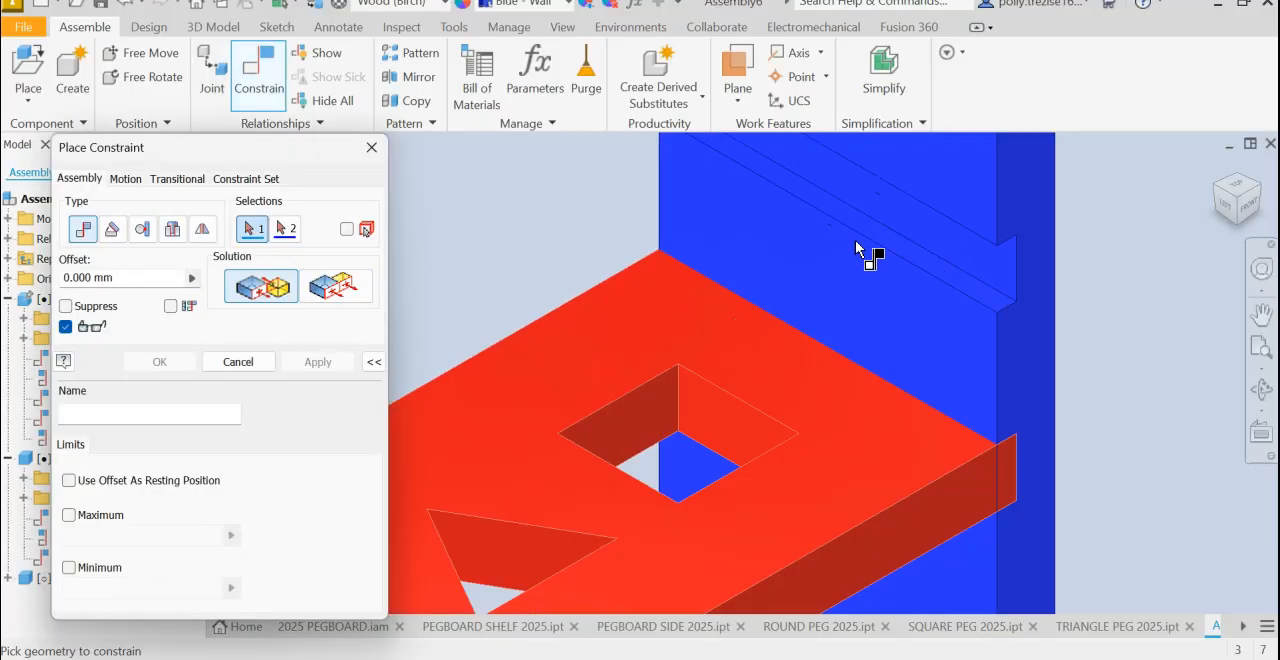
click(900, 248)
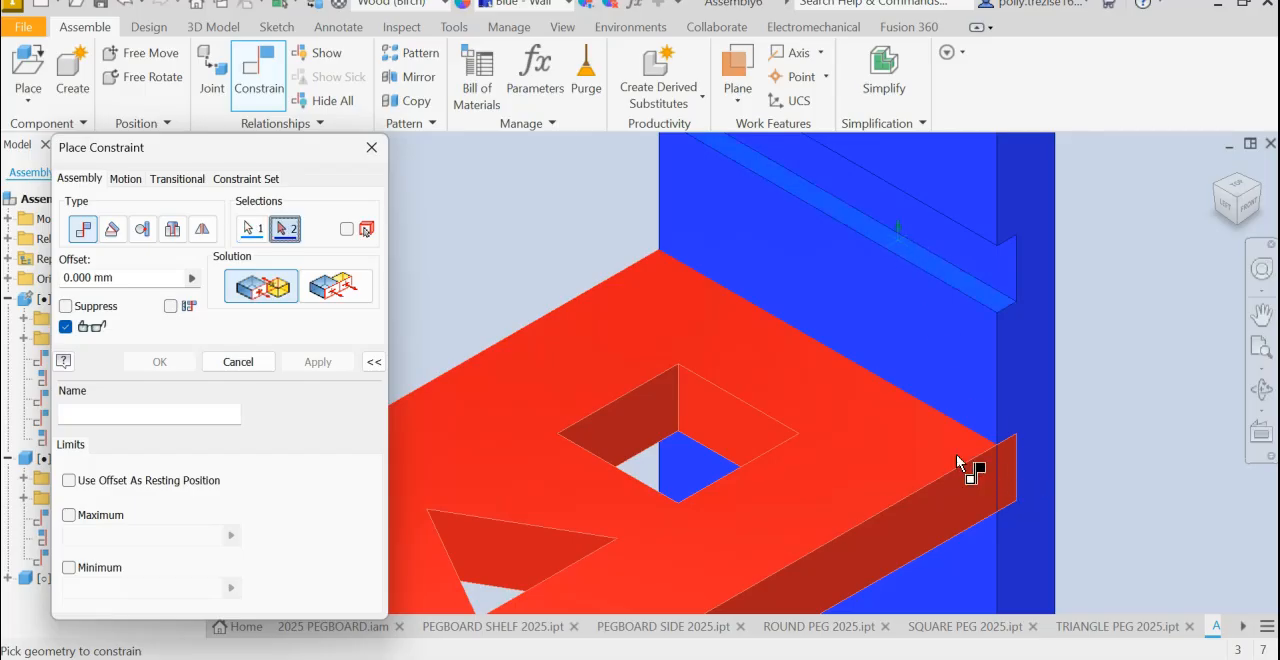
click(876, 525)
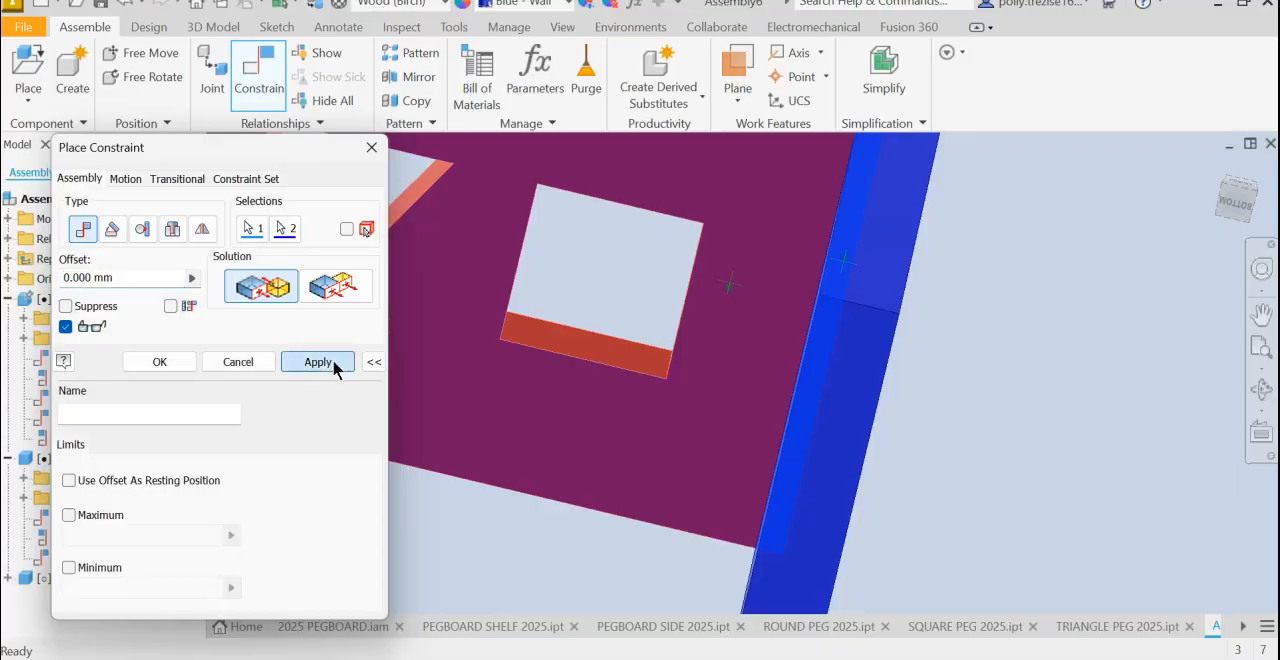
click(318, 361)
click(367, 153)
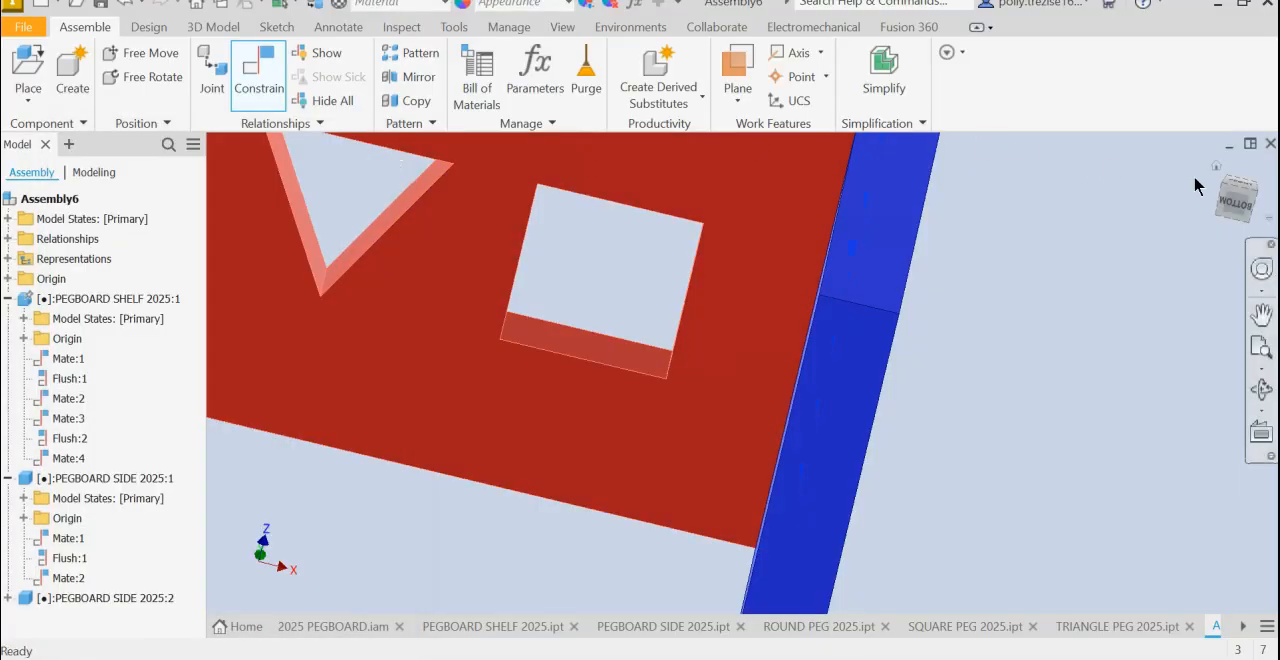
- Place one each of ROUND PEG 2025.ipt, SQUARE PEG 2025.ipt and TRIANGLE PEG 2025.ipt in the open space beside the pegboard
click(1218, 167)
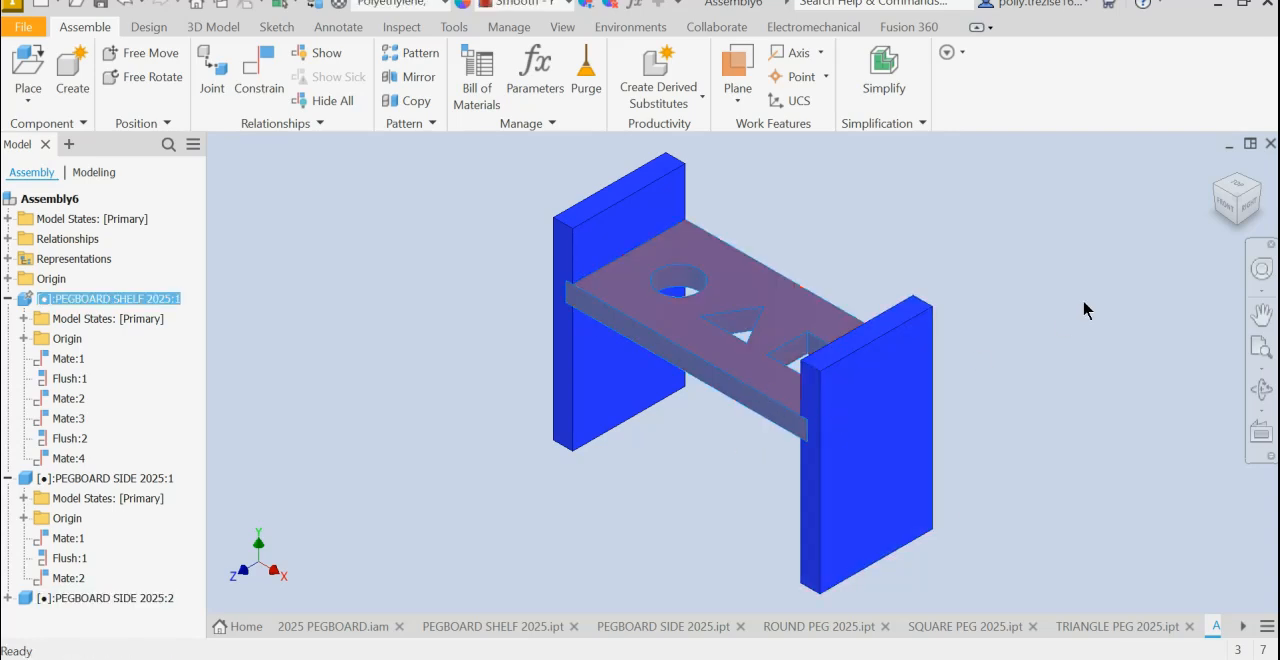
click(1234, 211)
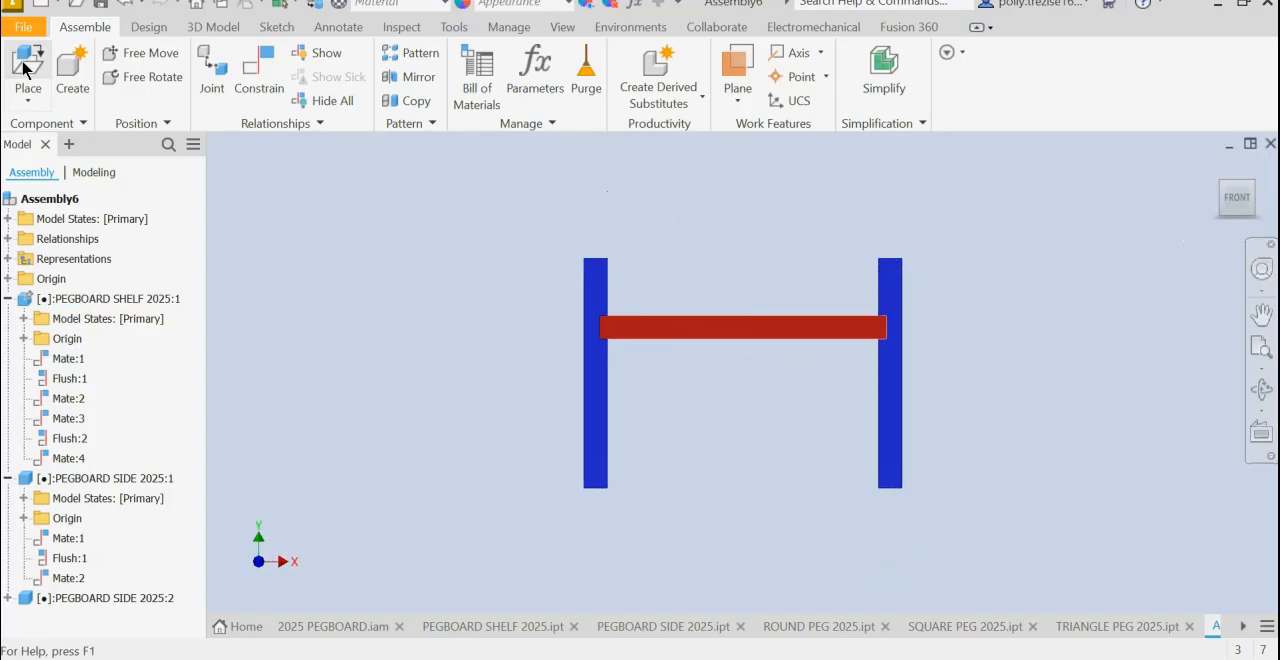
click(24, 68)
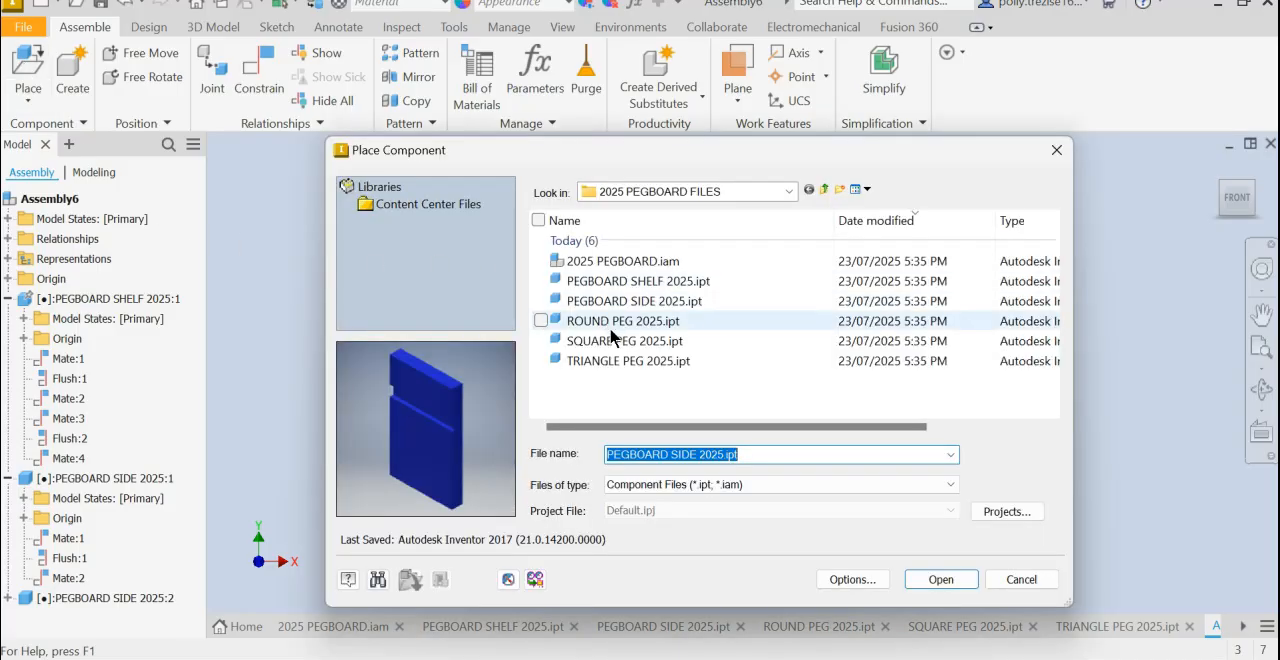
mouse_move(589, 328)
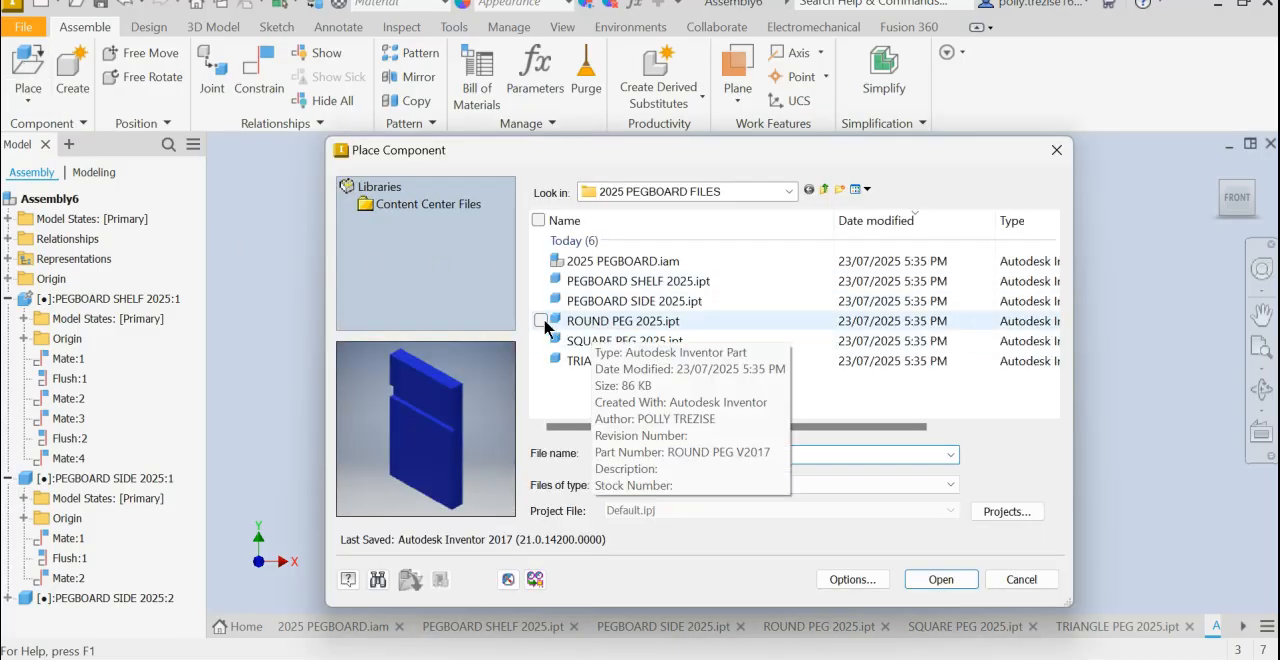
click(545, 322)
click(541, 341)
click(541, 361)
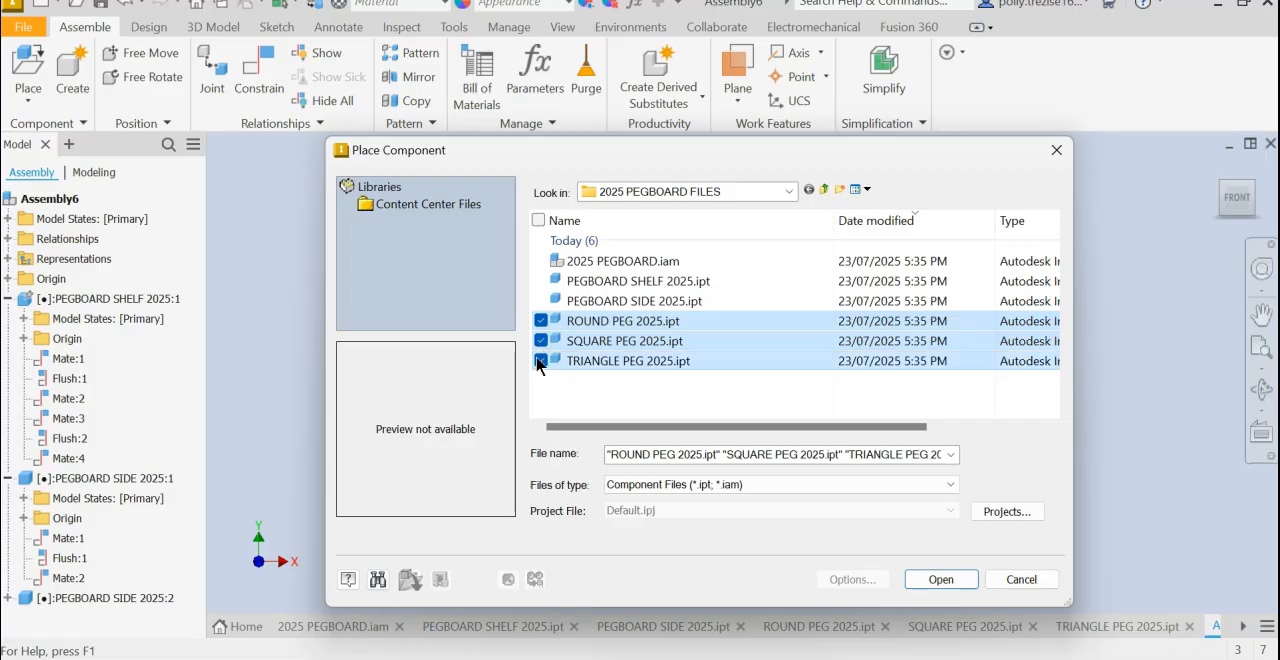
click(941, 579)
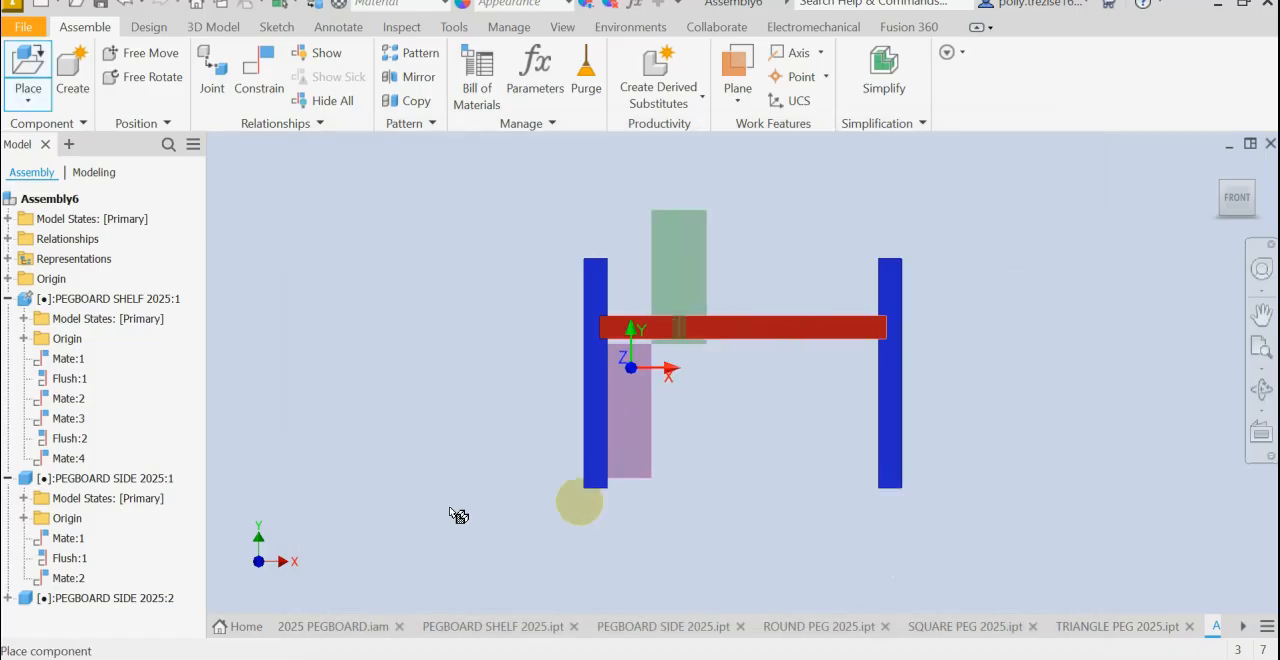
click(370, 474)
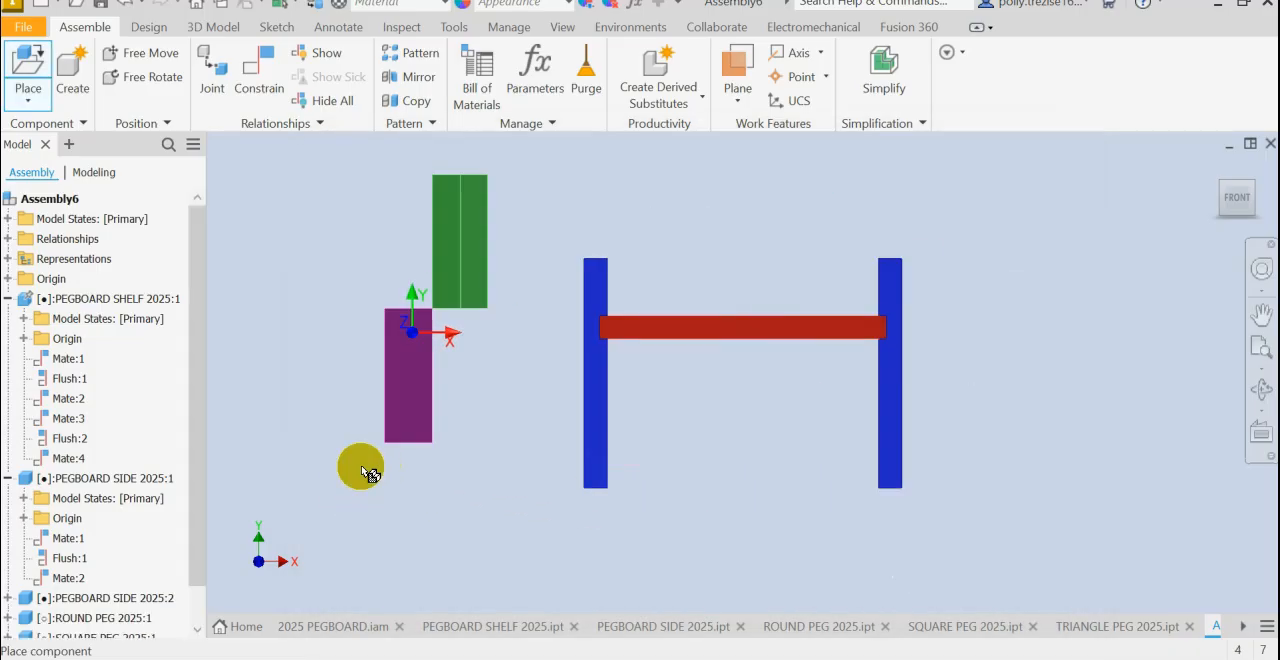
click(652, 440)
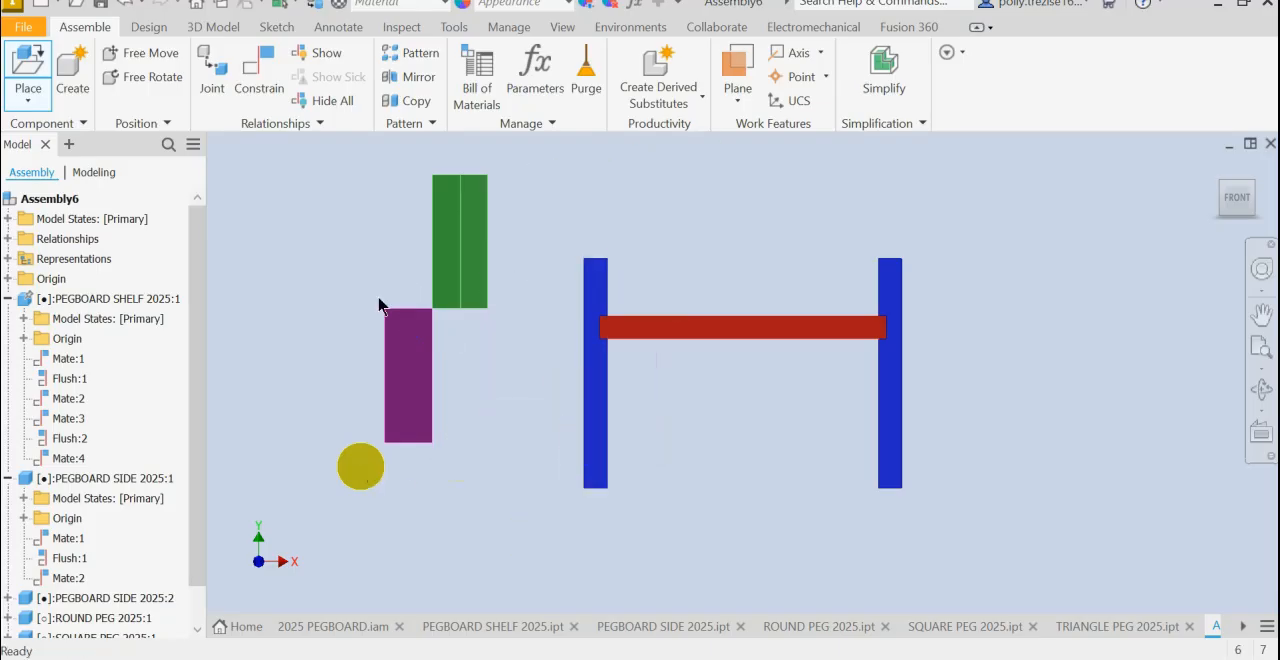
- Move the square and triangle pegs clear beyond the second side, and position the round peg above and outside the first side
click(1216, 166)
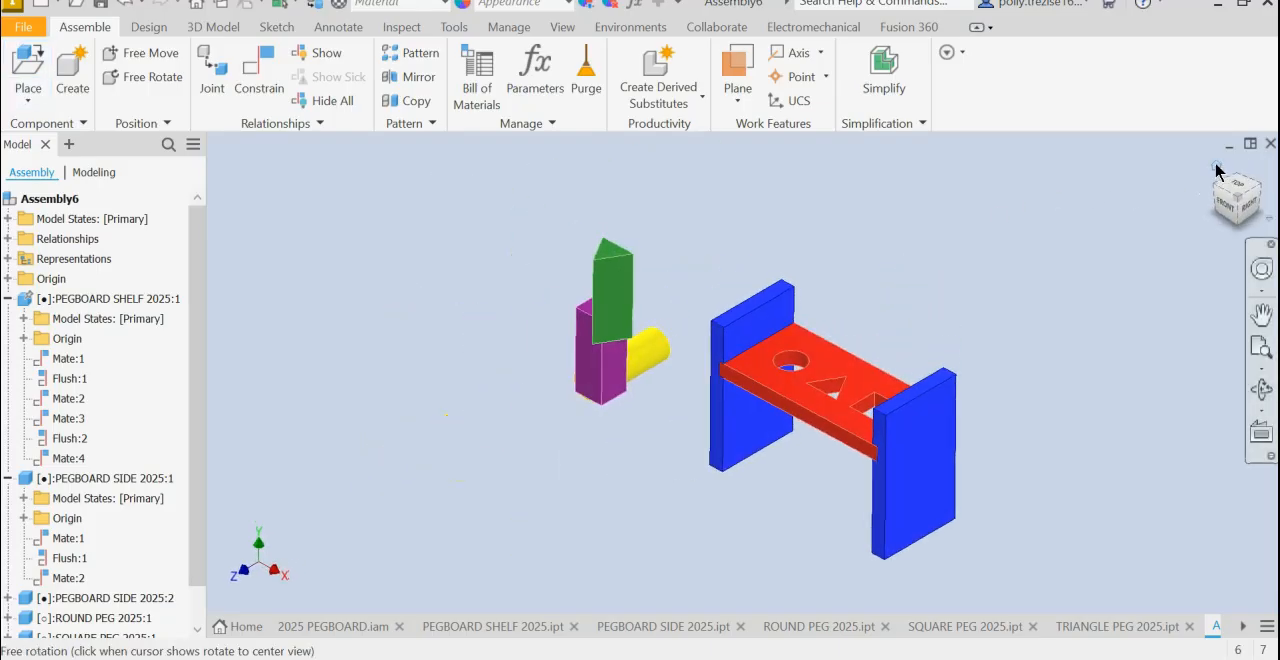
drag(644, 356, 910, 291)
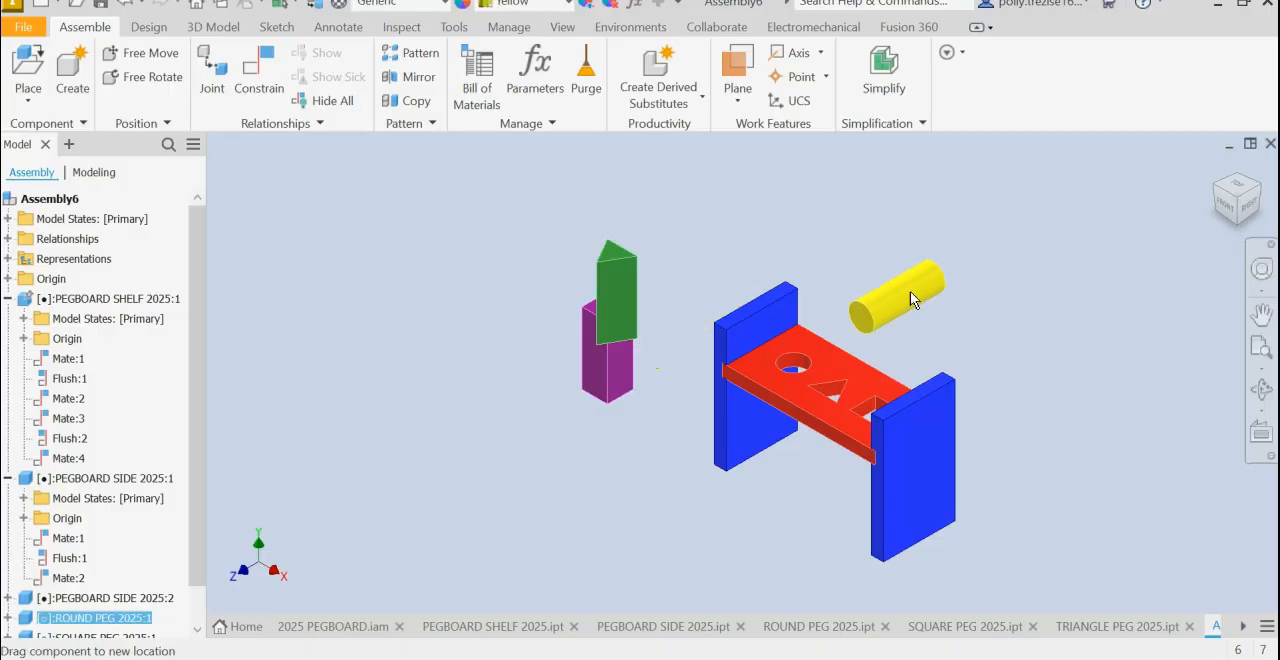
drag(626, 306, 1169, 421)
drag(600, 345, 1115, 286)
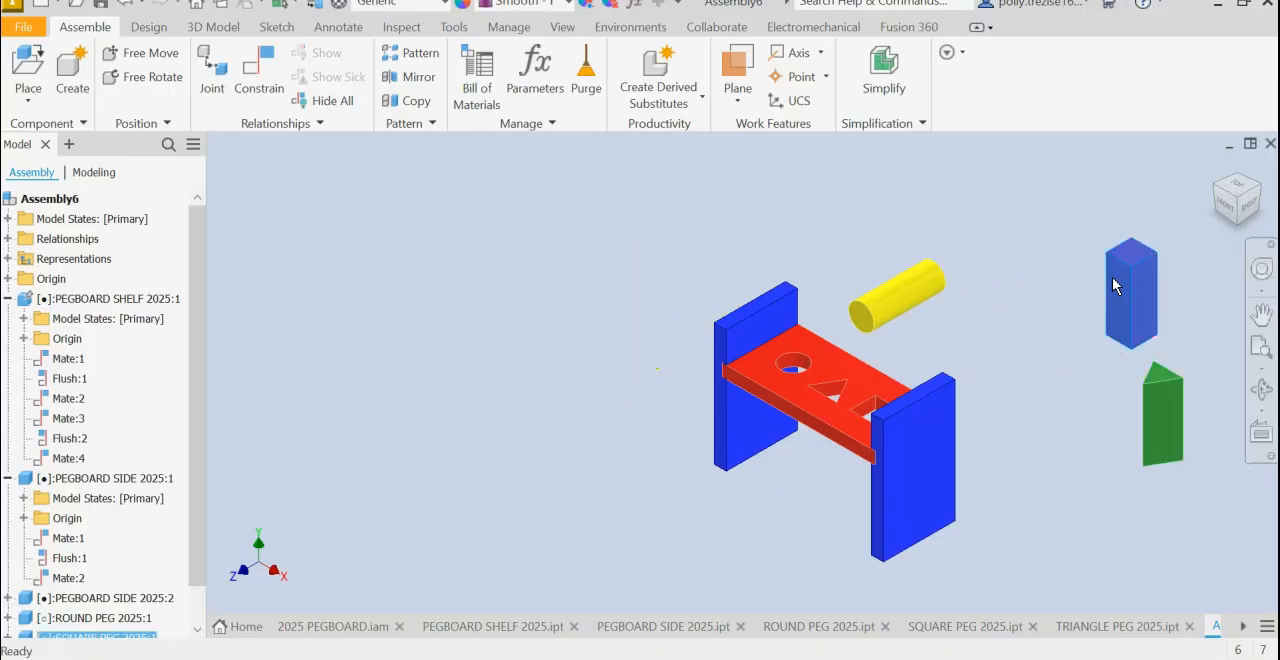
drag(908, 294, 663, 264)
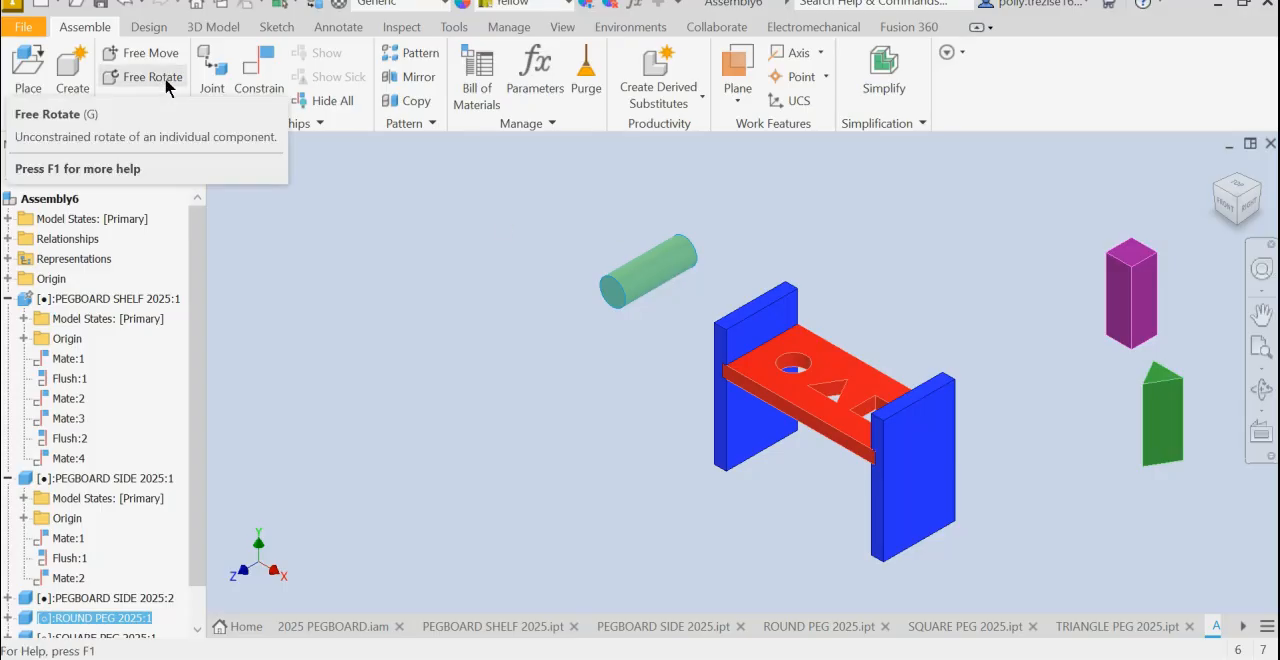
- Free Rotate the round peg until it stands upright, and move it above the shelf near the round hole
click(164, 80)
drag(683, 257, 649, 225)
right_click(649, 225)
click(726, 213)
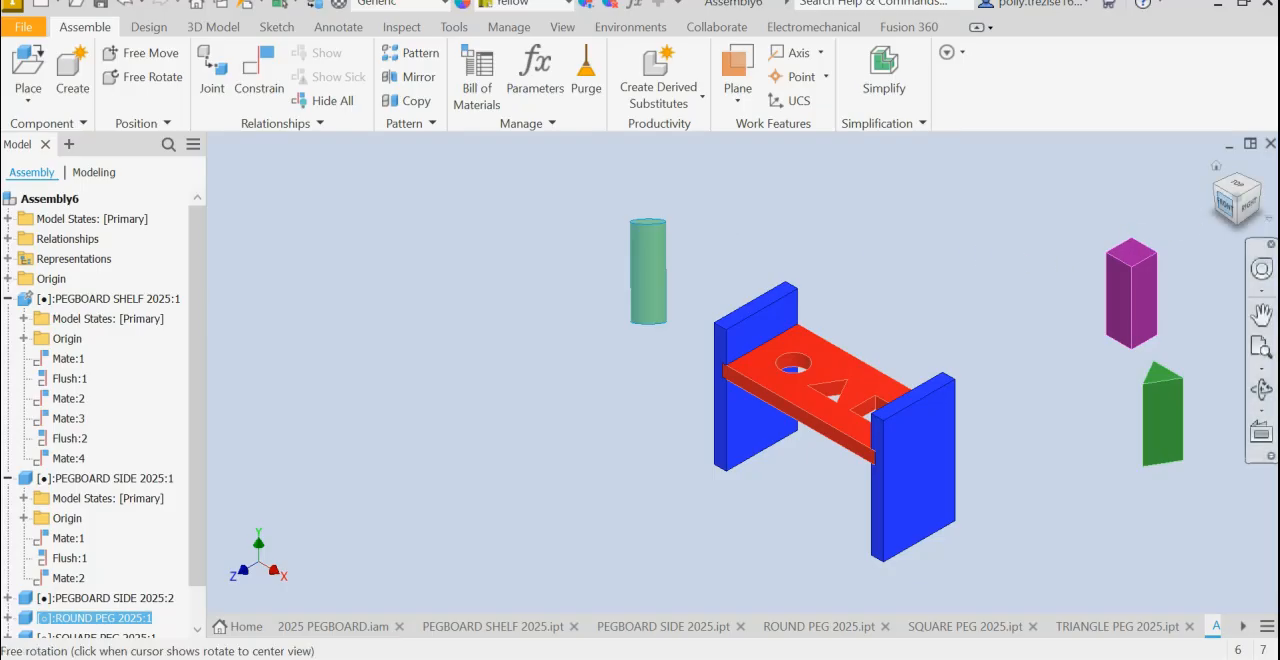
scroll(812, 350, up, 3)
drag(506, 244, 862, 269)
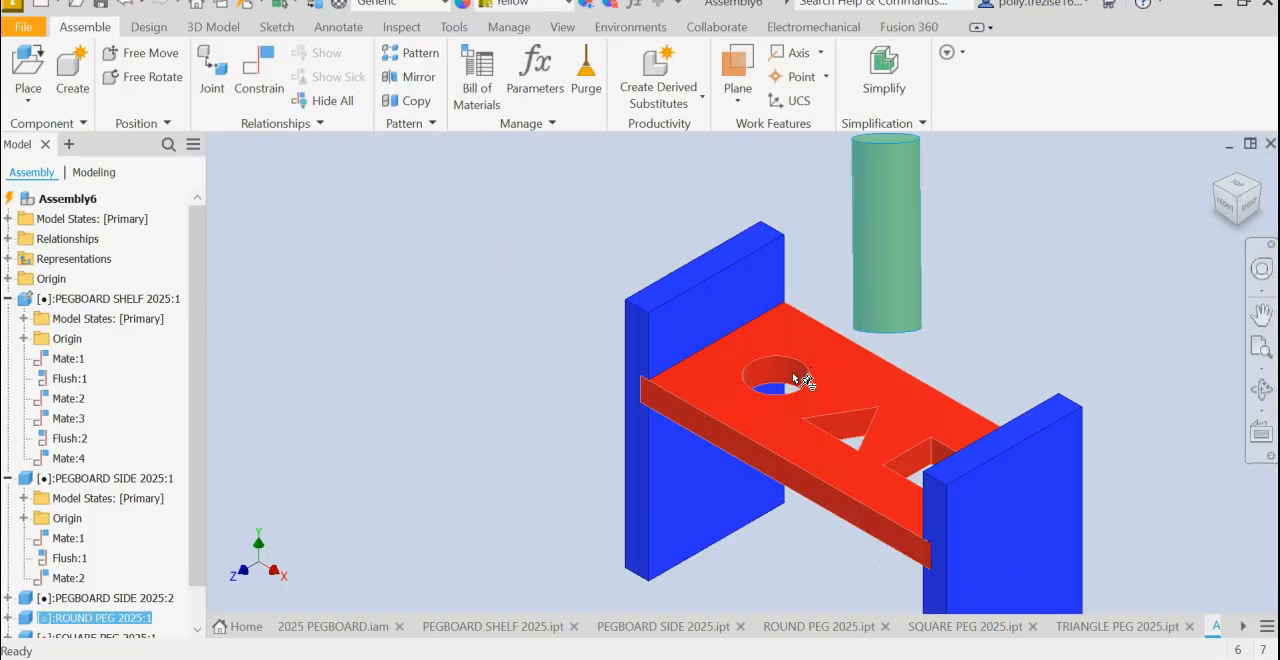
- Mate the round peg's axis to the round hole's axis with 0 mm offset, and slide the peg slightly up through the hole
click(268, 92)
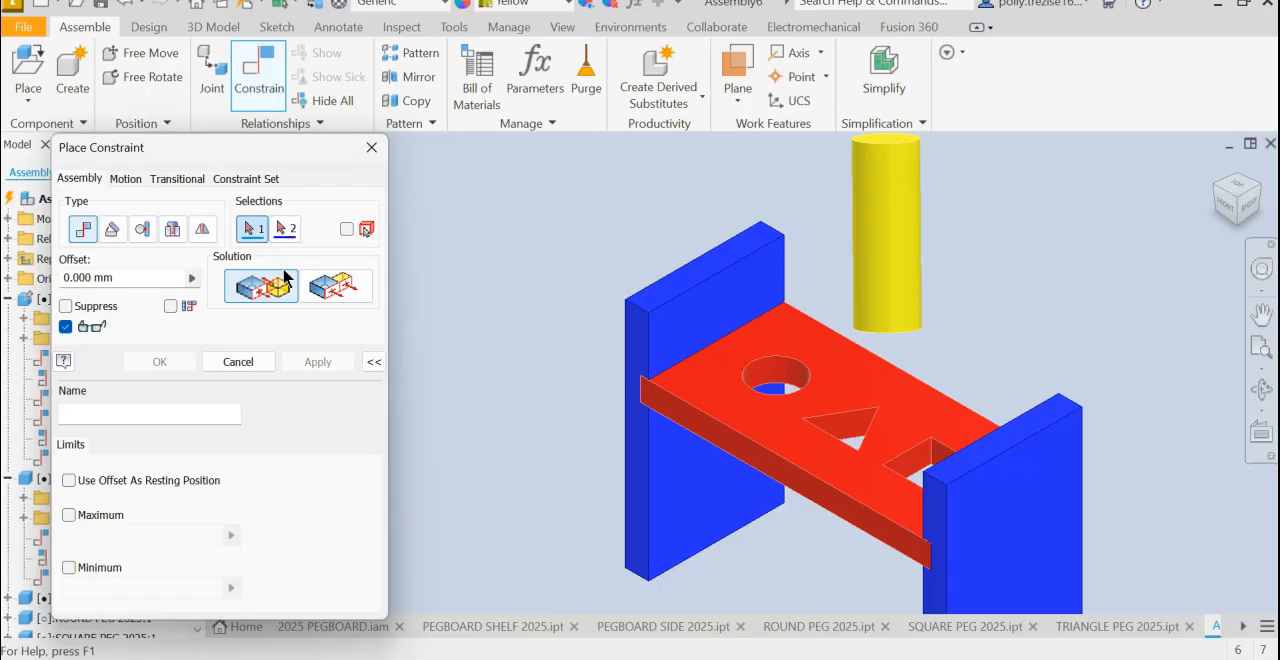
click(896, 226)
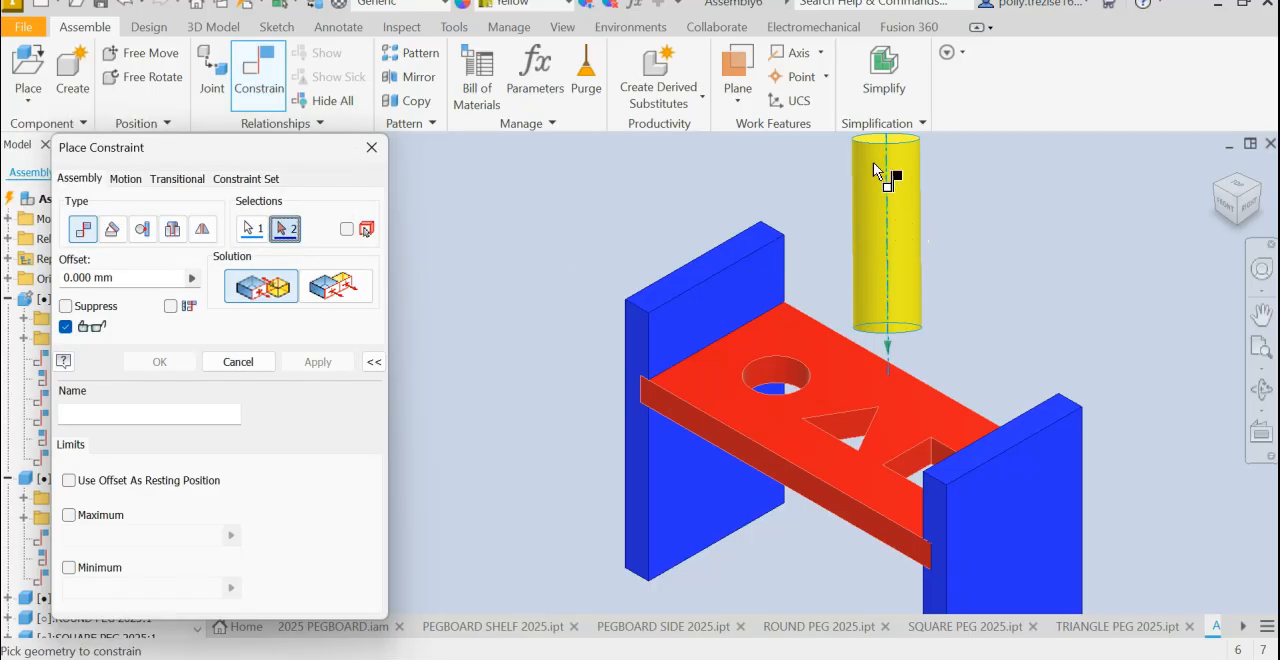
click(770, 373)
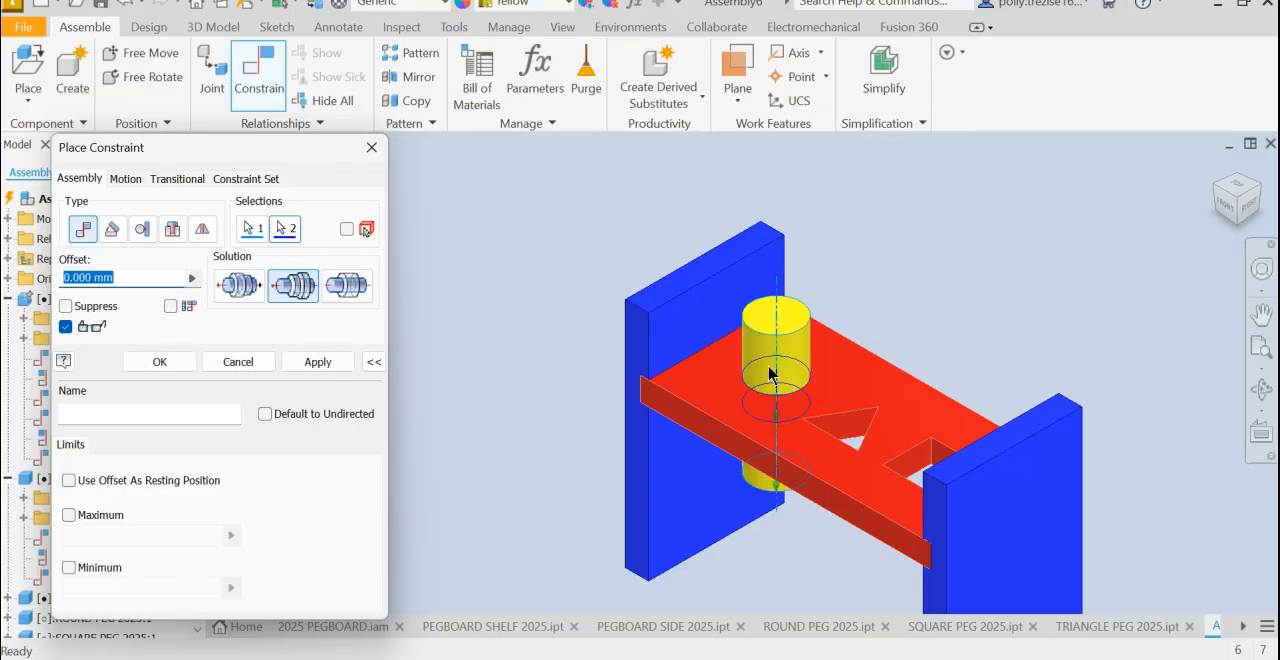
click(344, 358)
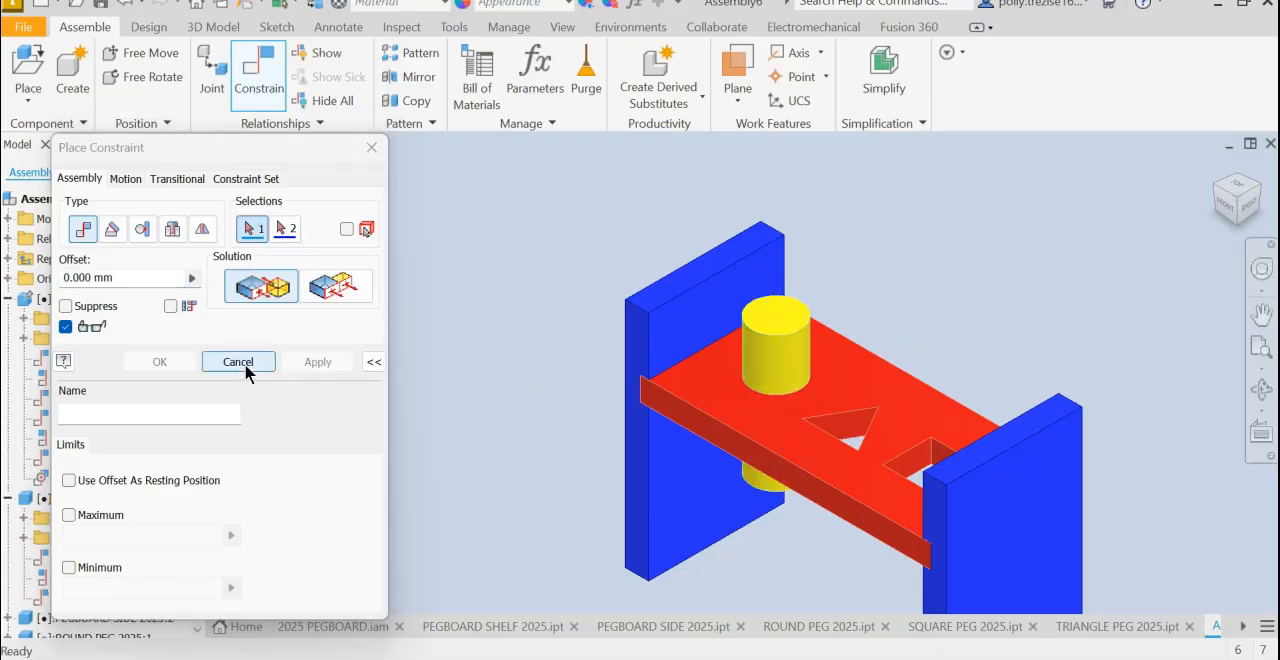
click(246, 364)
mouse_move(787, 357)
mouse_down()
mouse_move(772, 301)
mouse_move(681, 355)
mouse_move(790, 327)
mouse_move(749, 259)
mouse_move(779, 336)
mouse_up()
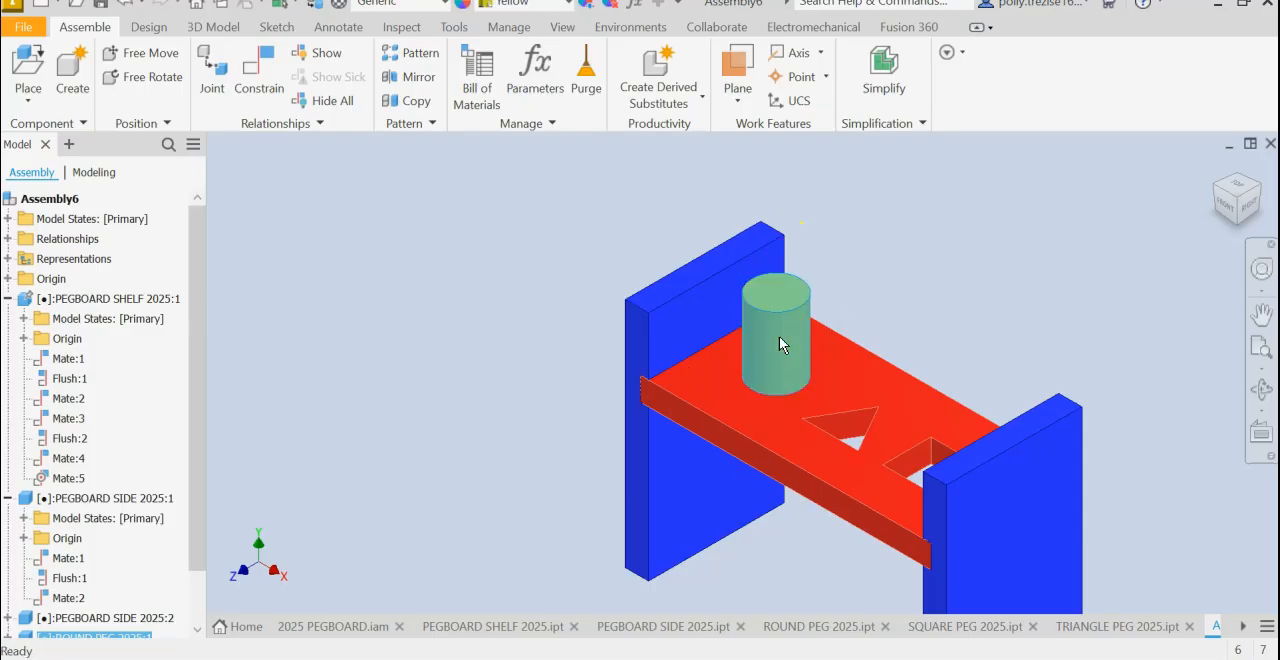
- Flush-constrain the round peg's top face to the shelf's upper face with a -10 mm offset
click(1219, 203)
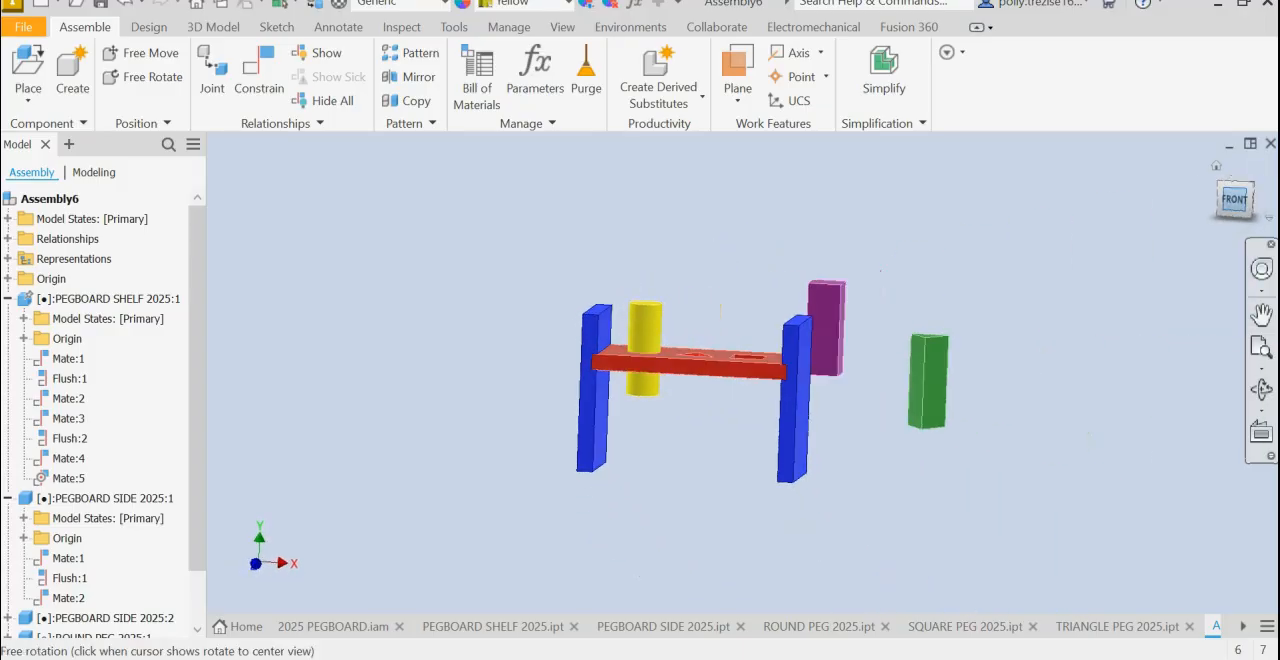
scroll(655, 296, down, 3)
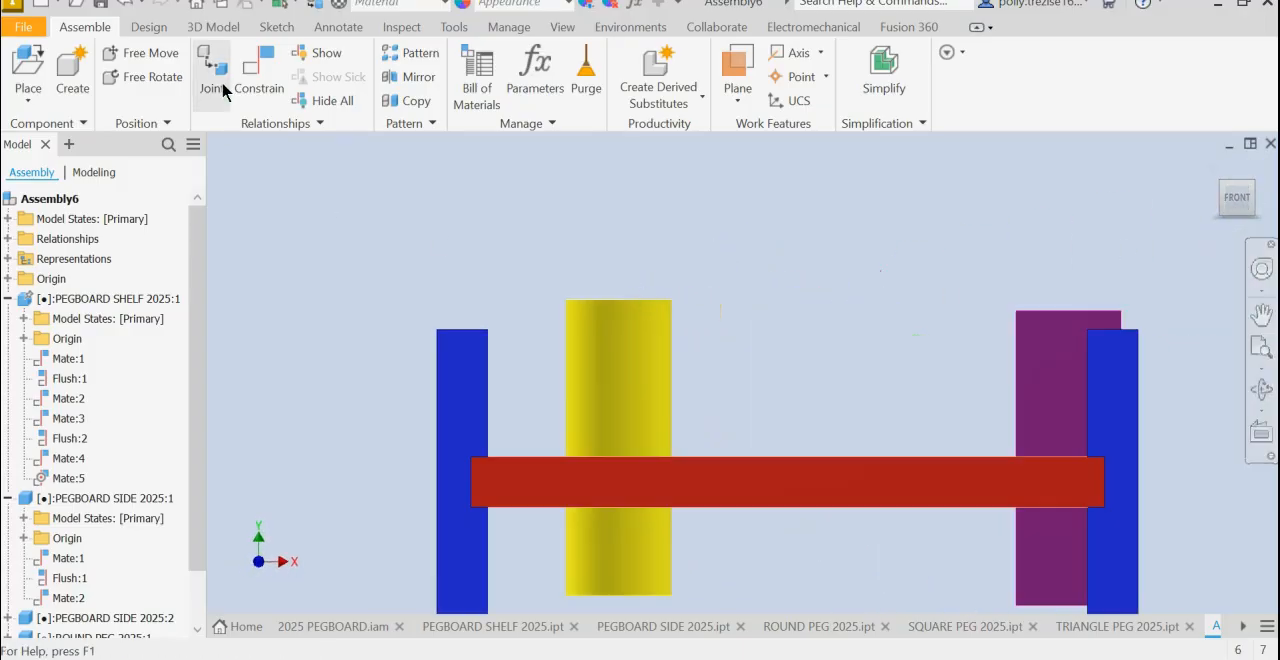
click(251, 86)
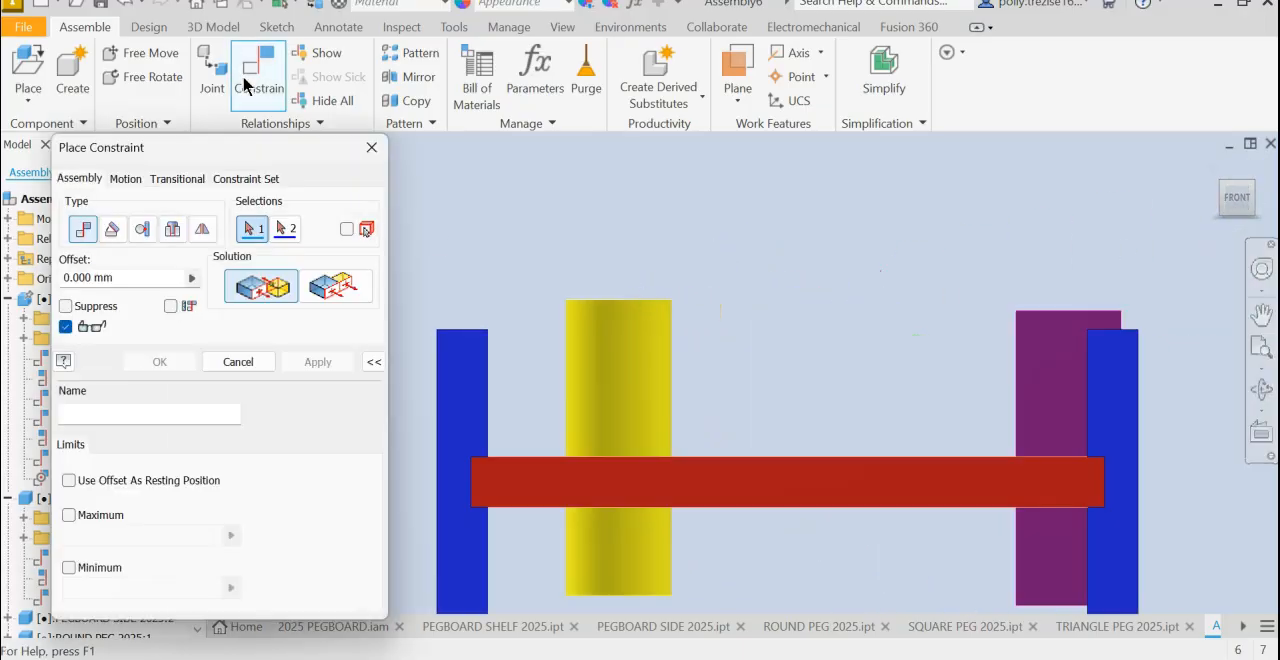
click(336, 291)
shift+middle_drag(683, 261, 655, 234)
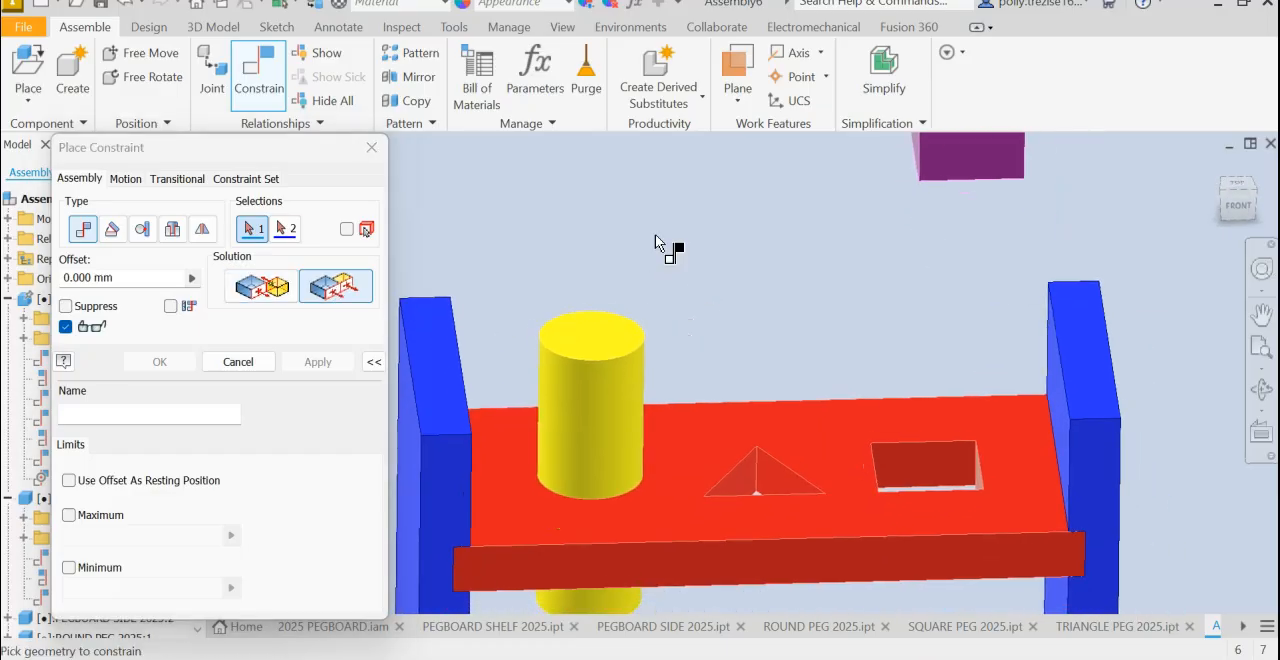
click(584, 341)
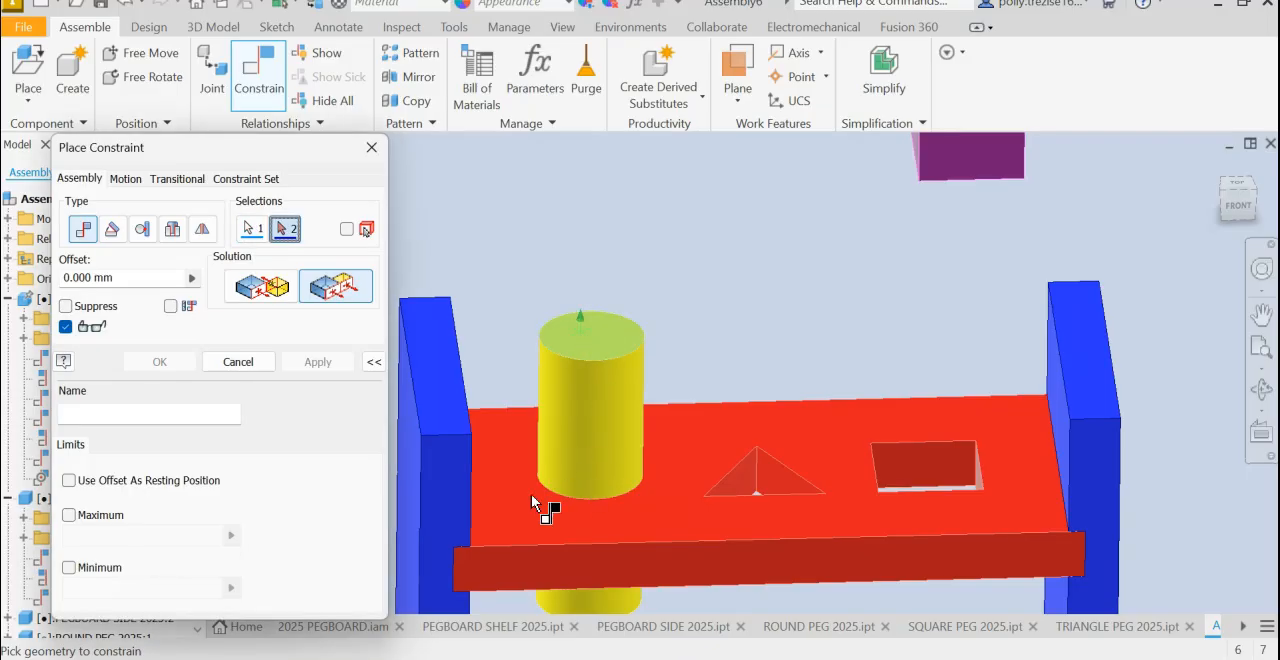
click(505, 497)
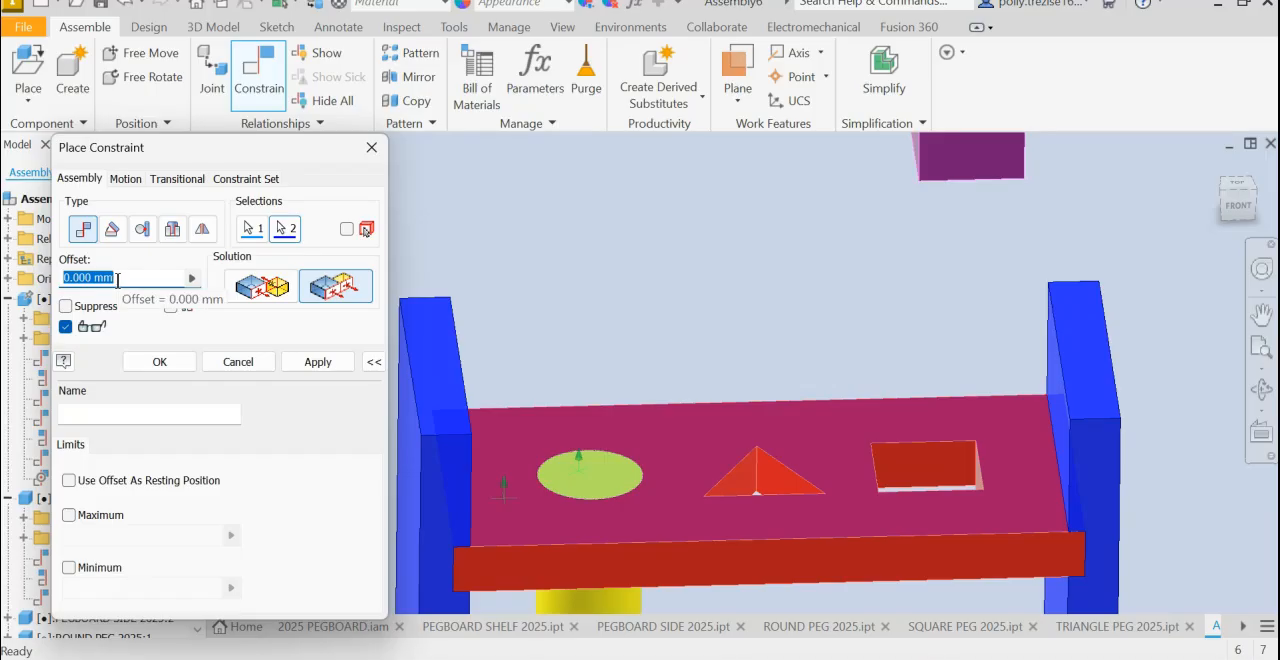
text(10)
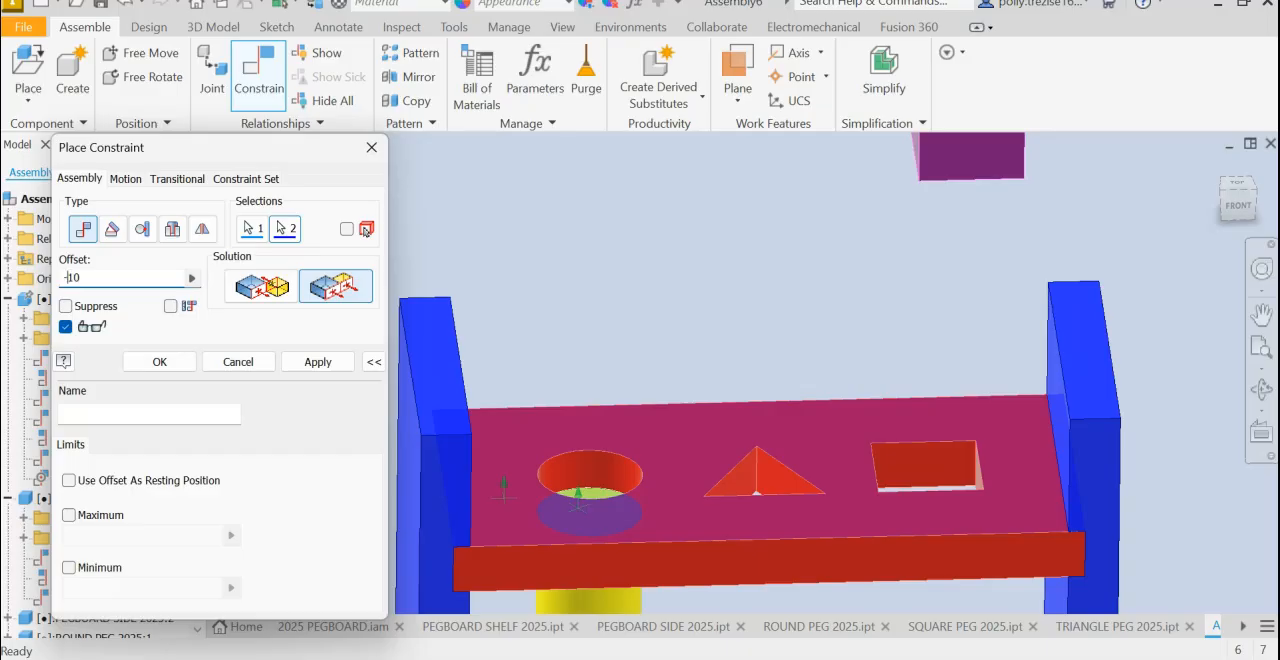
click(330, 362)
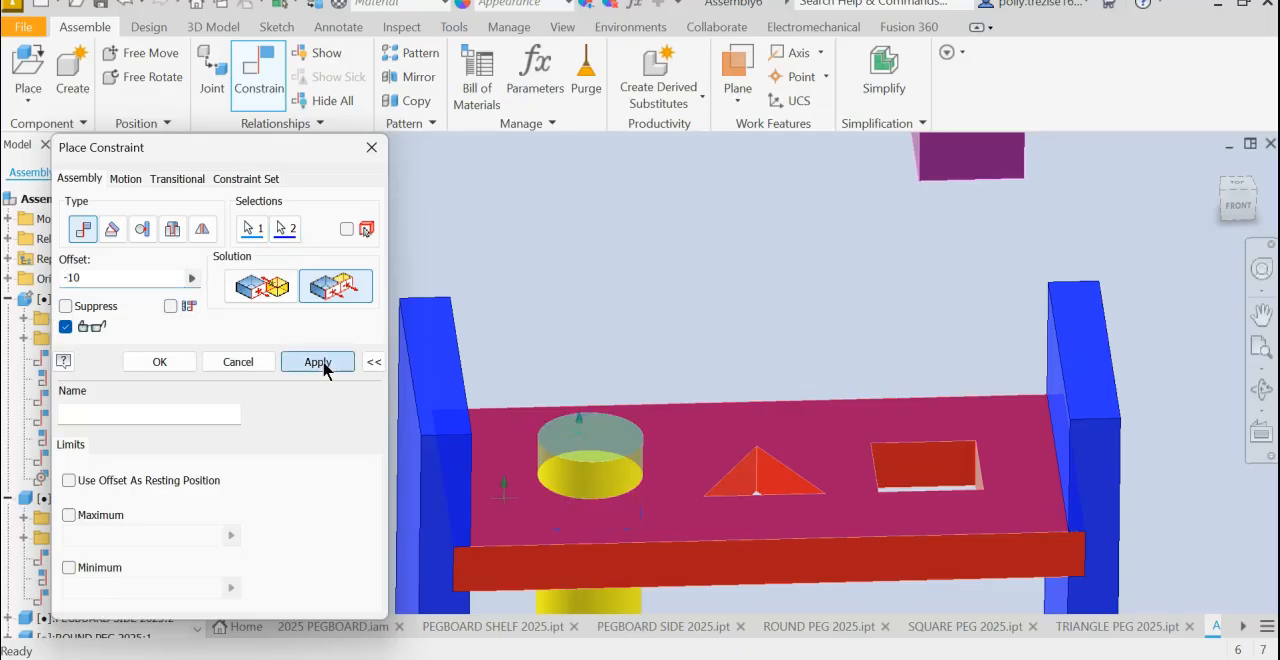
click(250, 362)
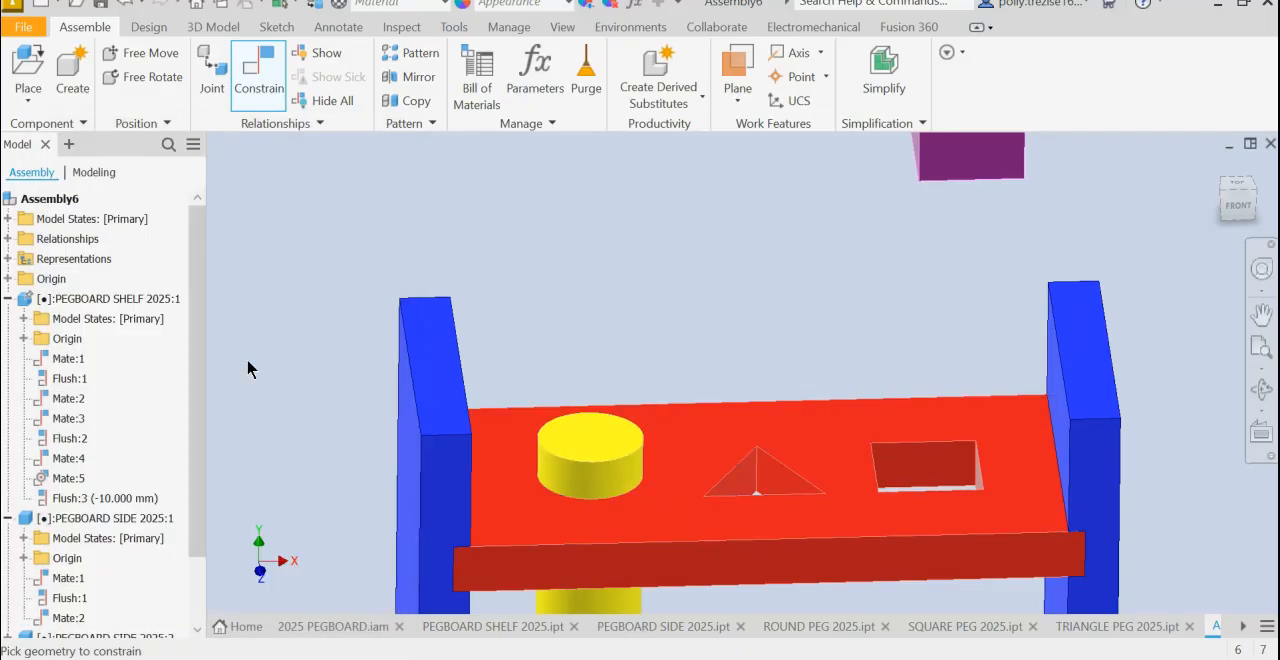
- Test the round peg's remaining freedom by trying to pull it down in the front view
click(1252, 206)
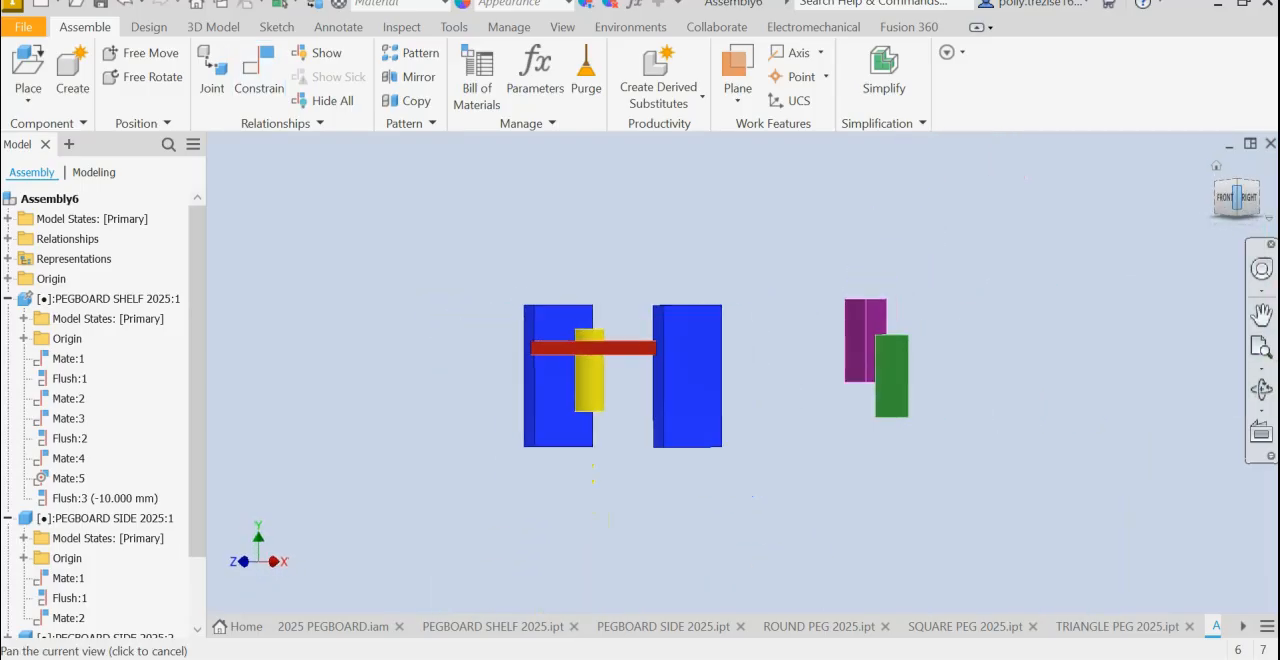
click(1229, 198)
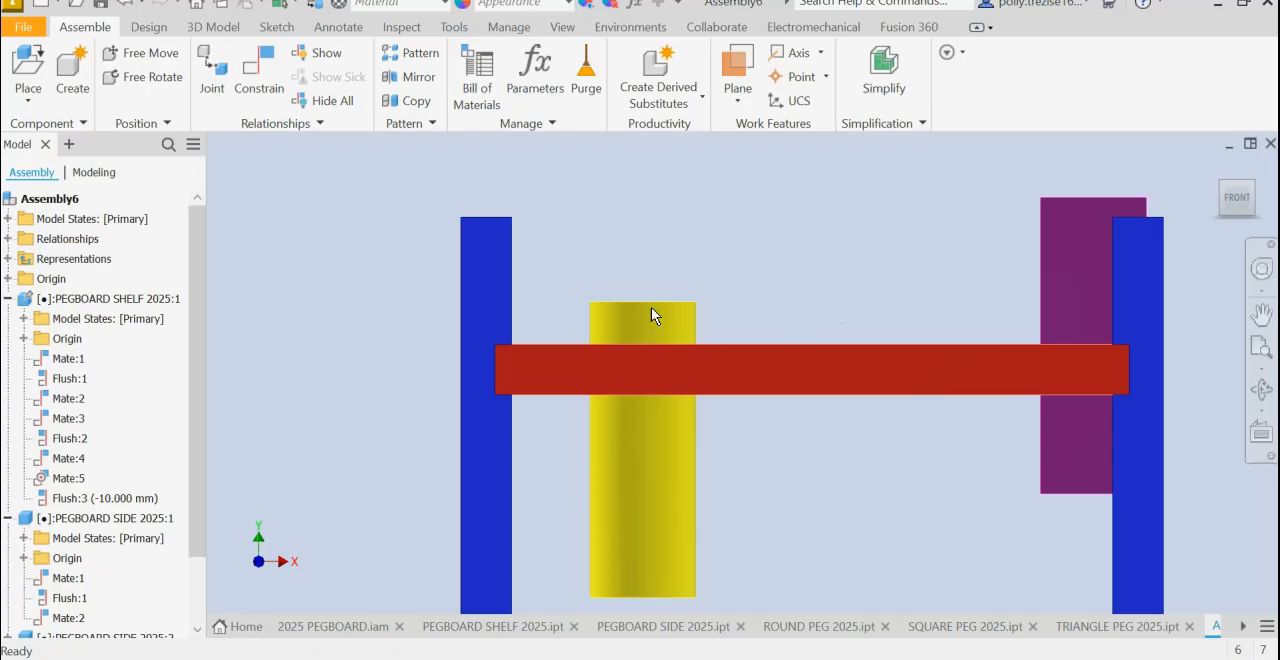
drag(657, 422, 625, 454)
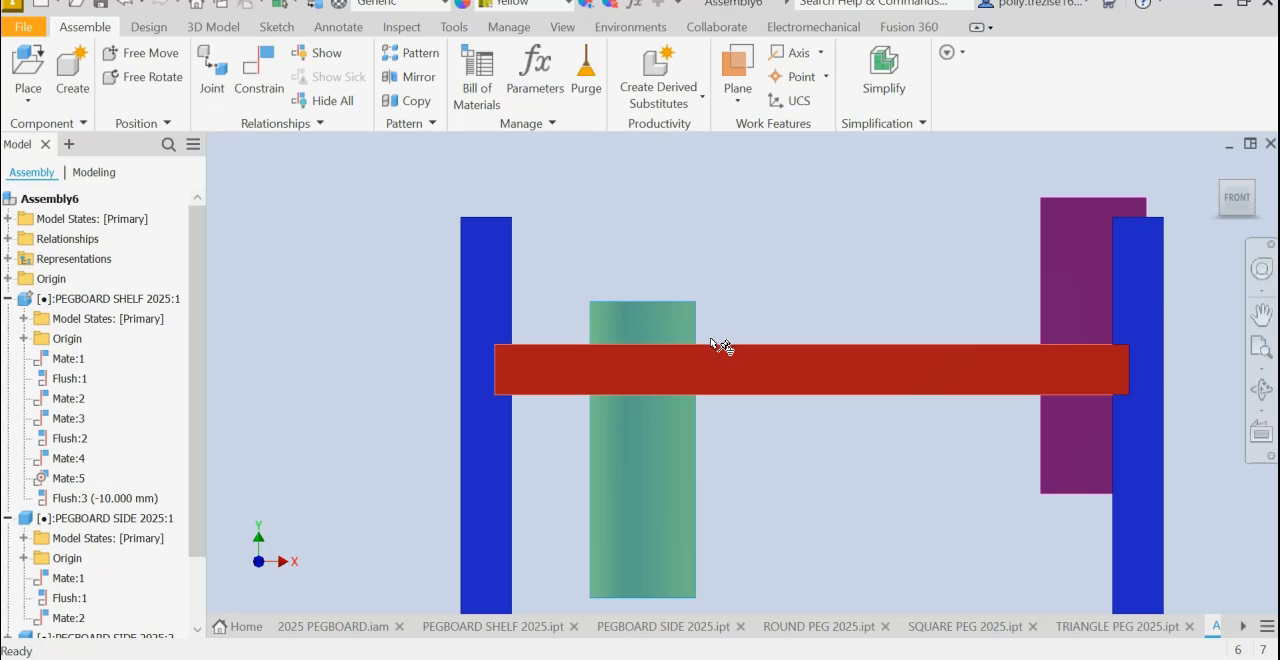
- Return to the isometric view and move the square peg to above and just behind the second side, near the square hole
click(1252, 181)
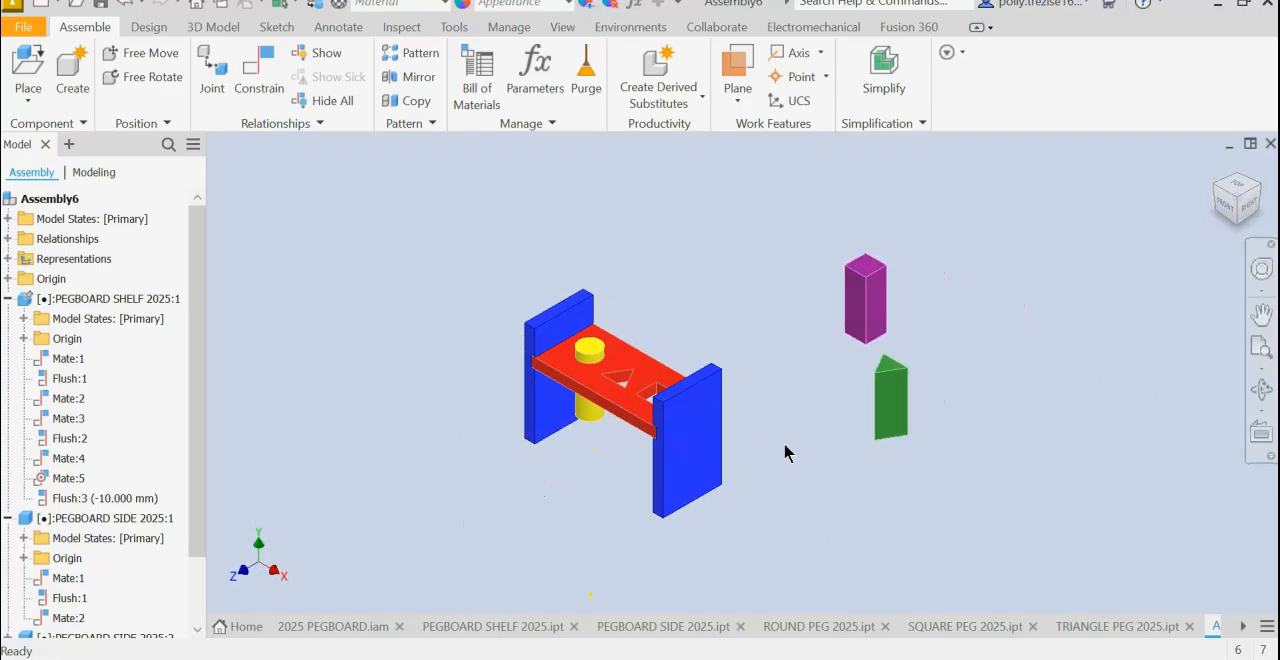
scroll(785, 453, up, 5)
middle_drag(772, 323, 1107, 420)
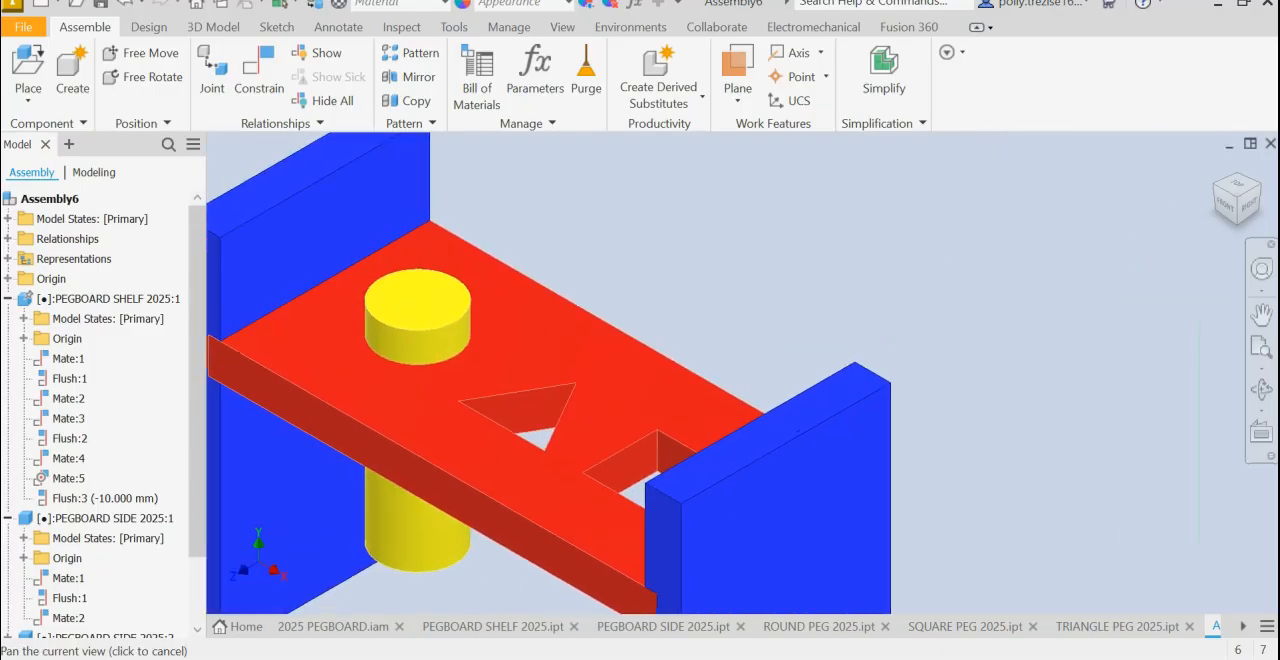
middle_drag(995, 213, 825, 287)
drag(1178, 252, 572, 288)
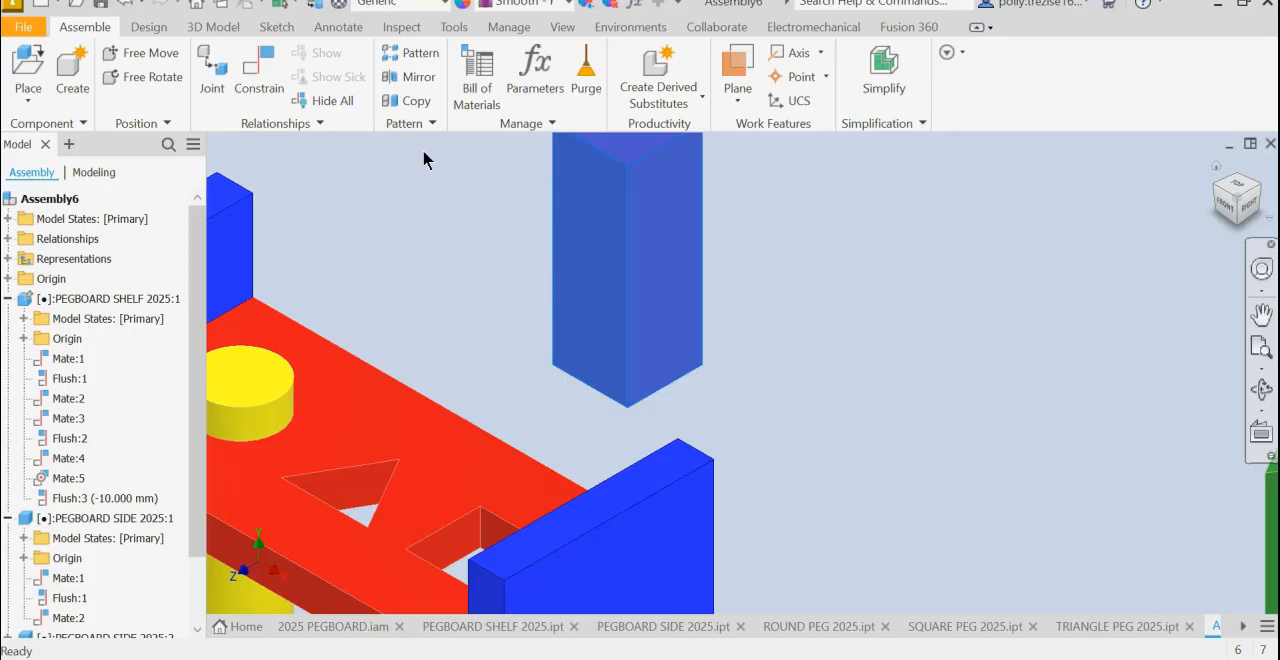
scroll(700, 262, down, 3)
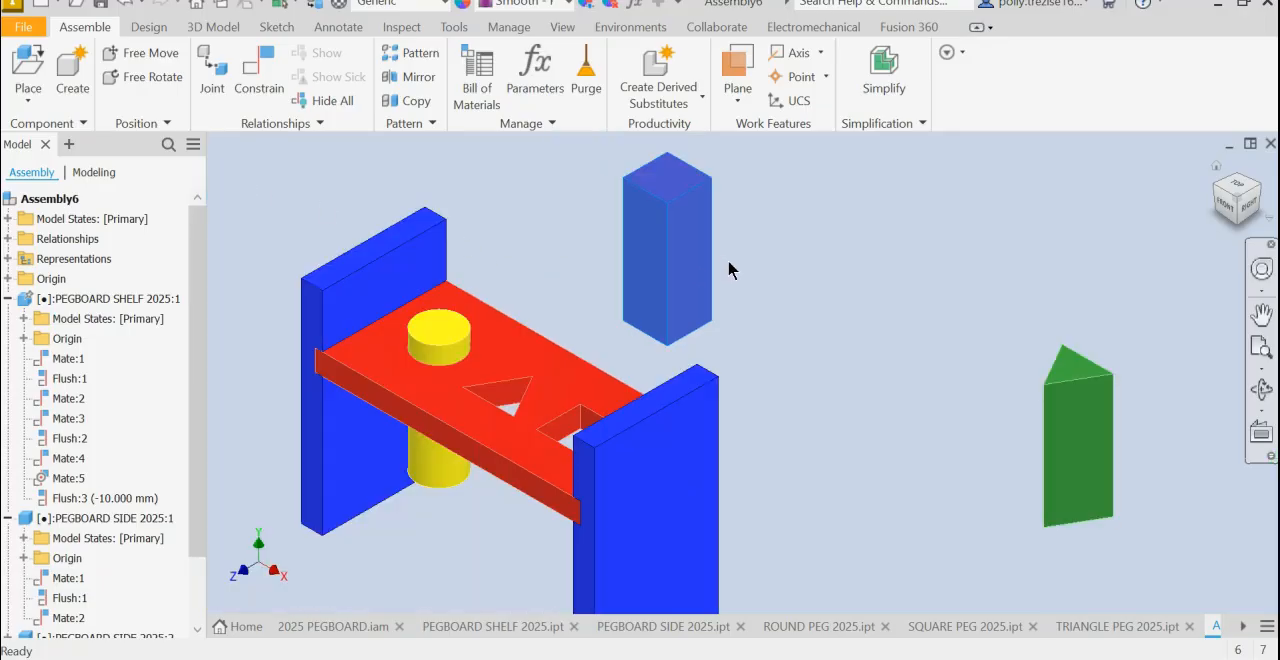
- Mate one inner side of the square hole to a side face of the square peg with 0 mm offset
click(251, 82)
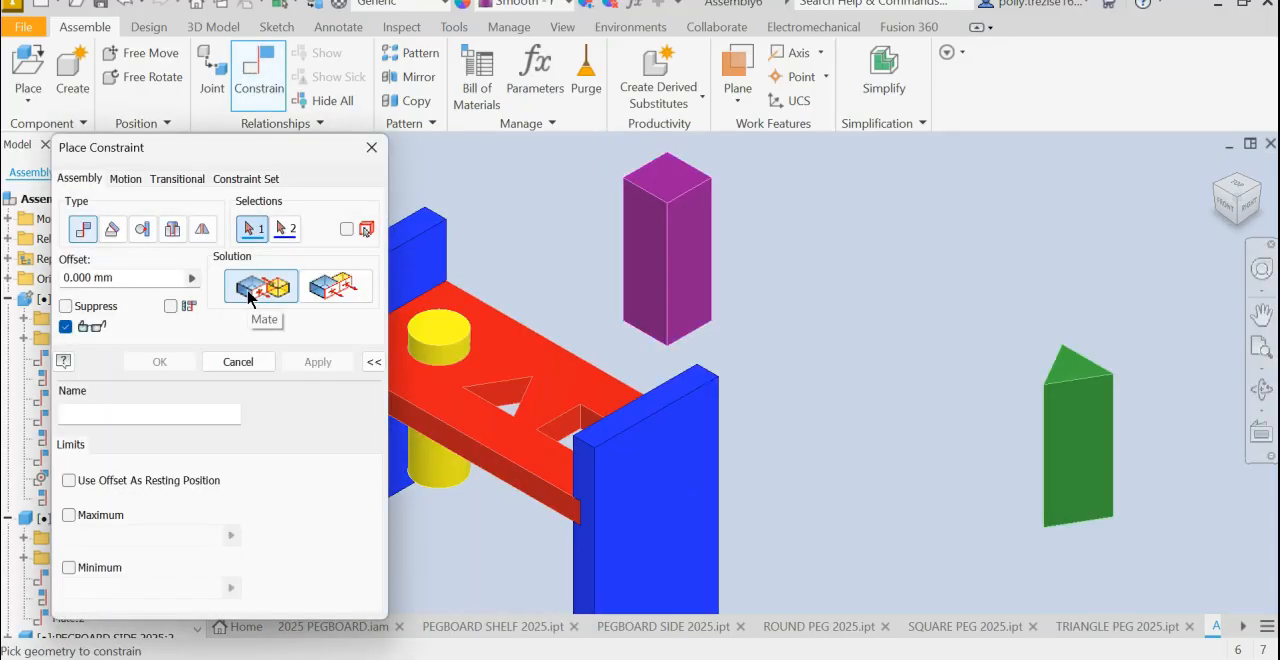
click(565, 435)
shift+middle_drag(561, 236, 627, 263)
click(648, 242)
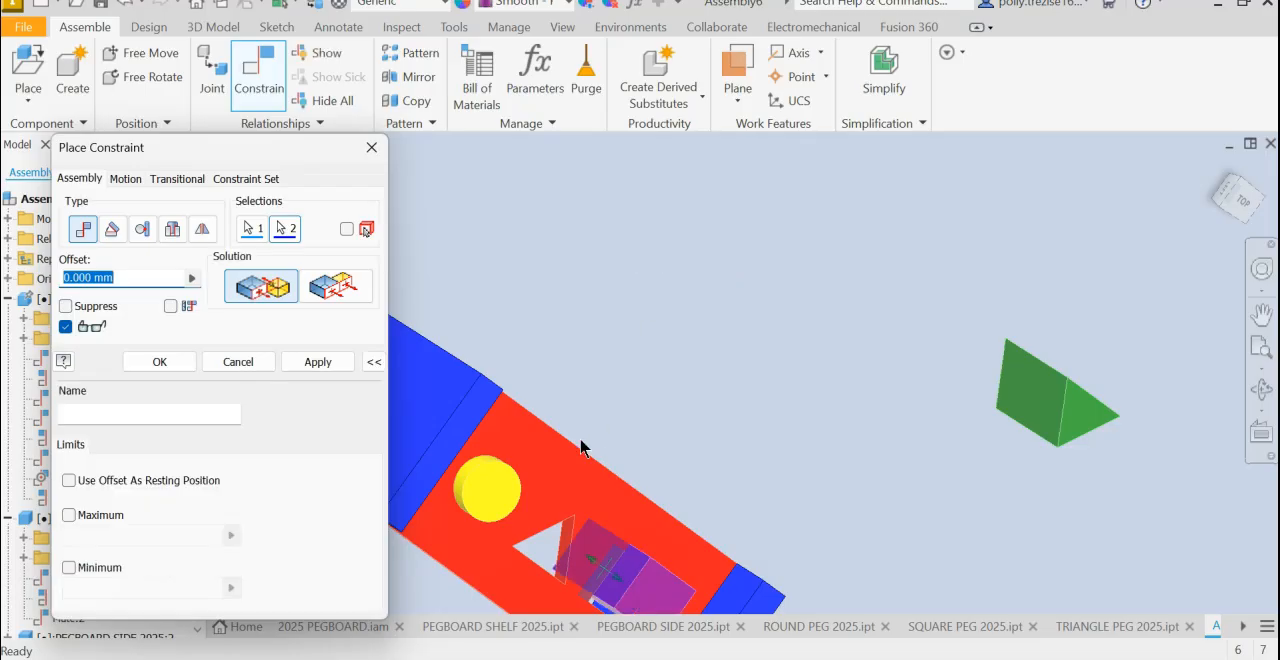
click(318, 368)
- Try to mate another side face of the square peg to an edge of the square hole with 0 mm offset
shift+middle_drag(733, 460, 777, 391)
click(679, 316)
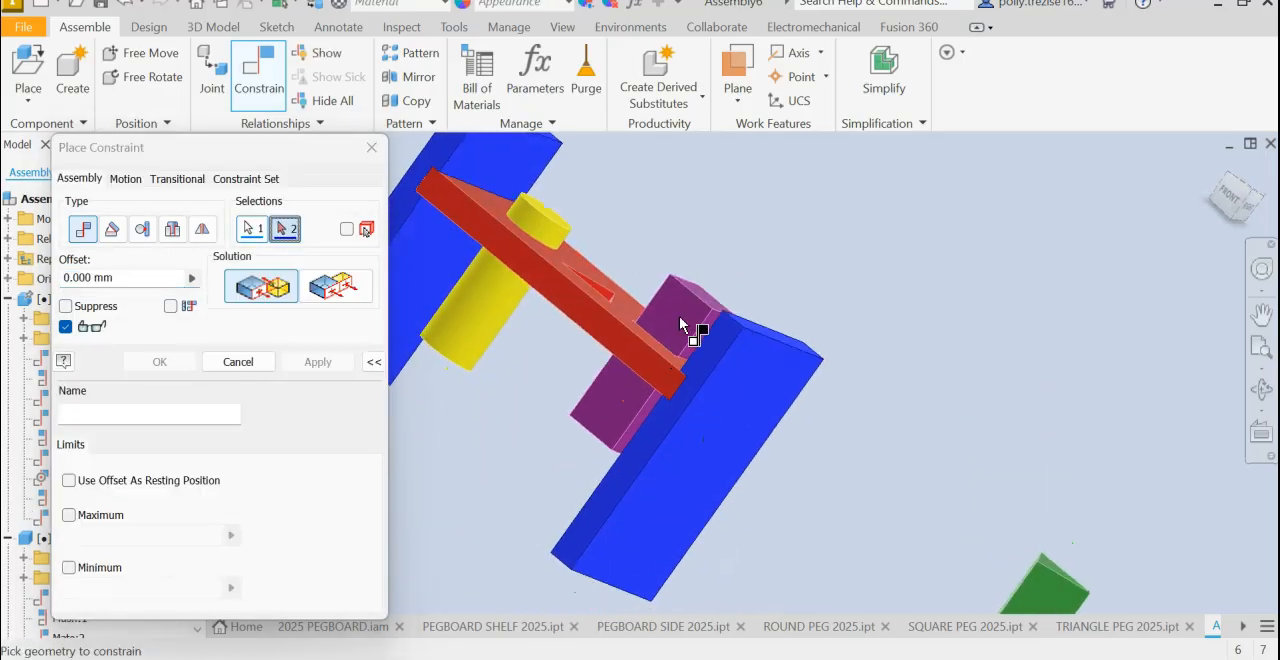
shift+middle_drag(823, 302, 660, 410)
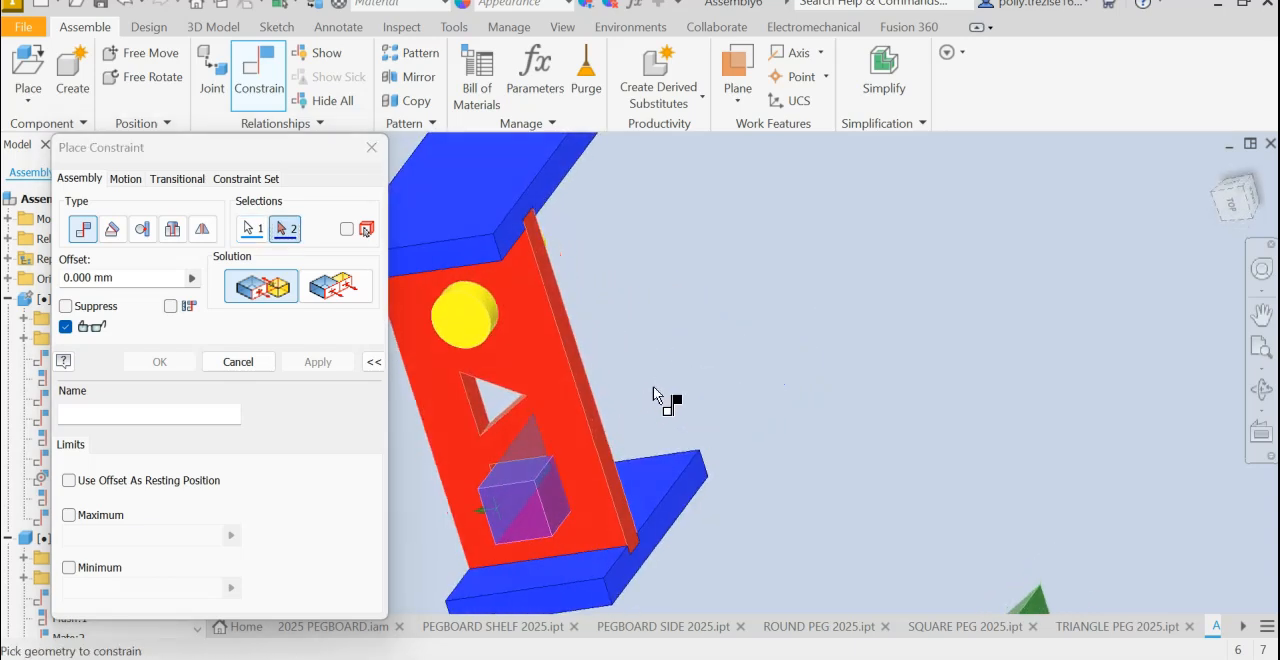
scroll(500, 472, up, 3)
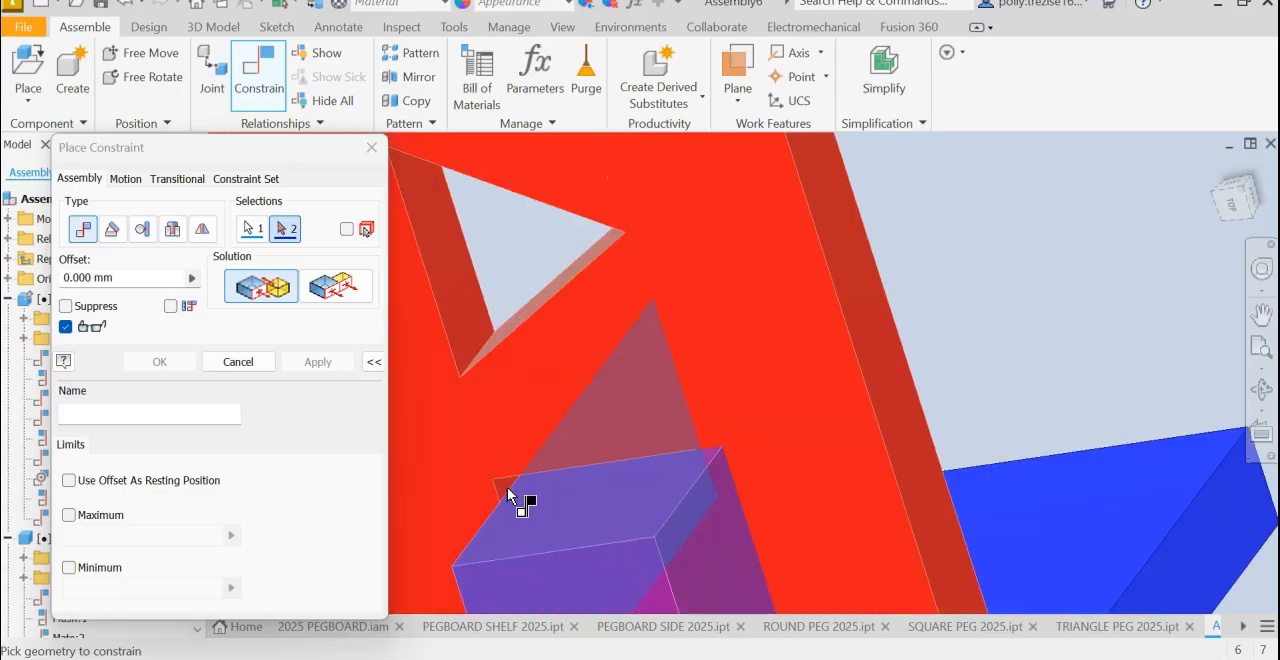
click(508, 490)
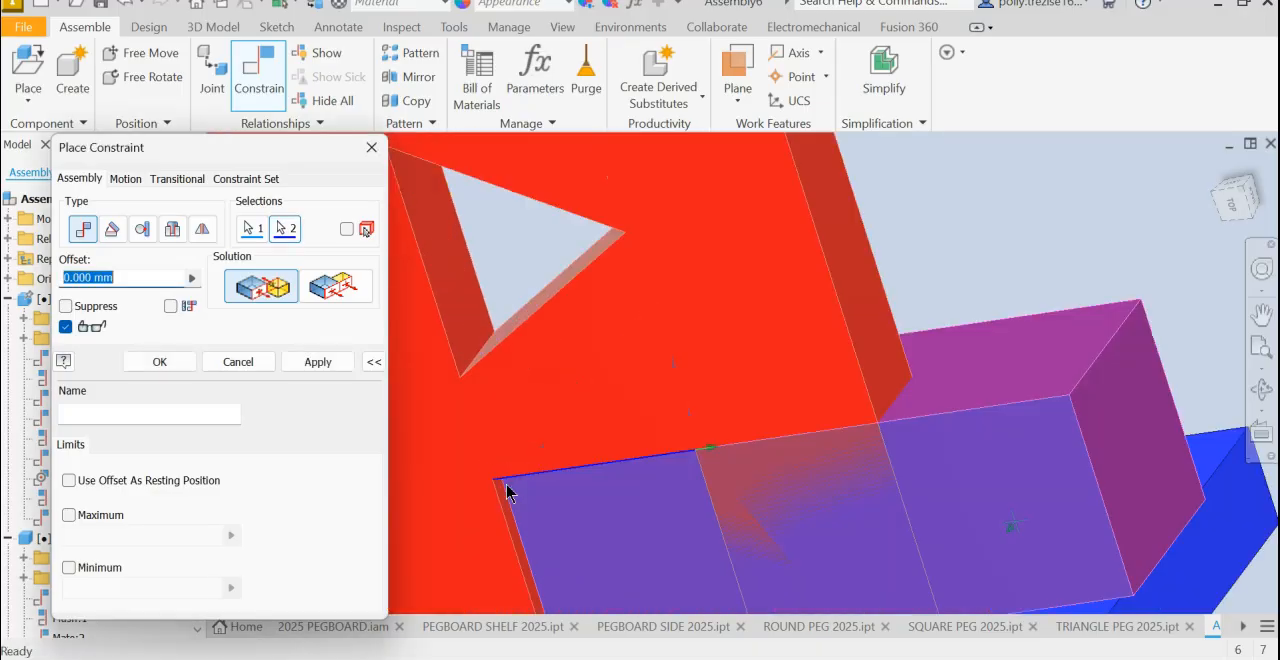
click(317, 368)
click(242, 366)
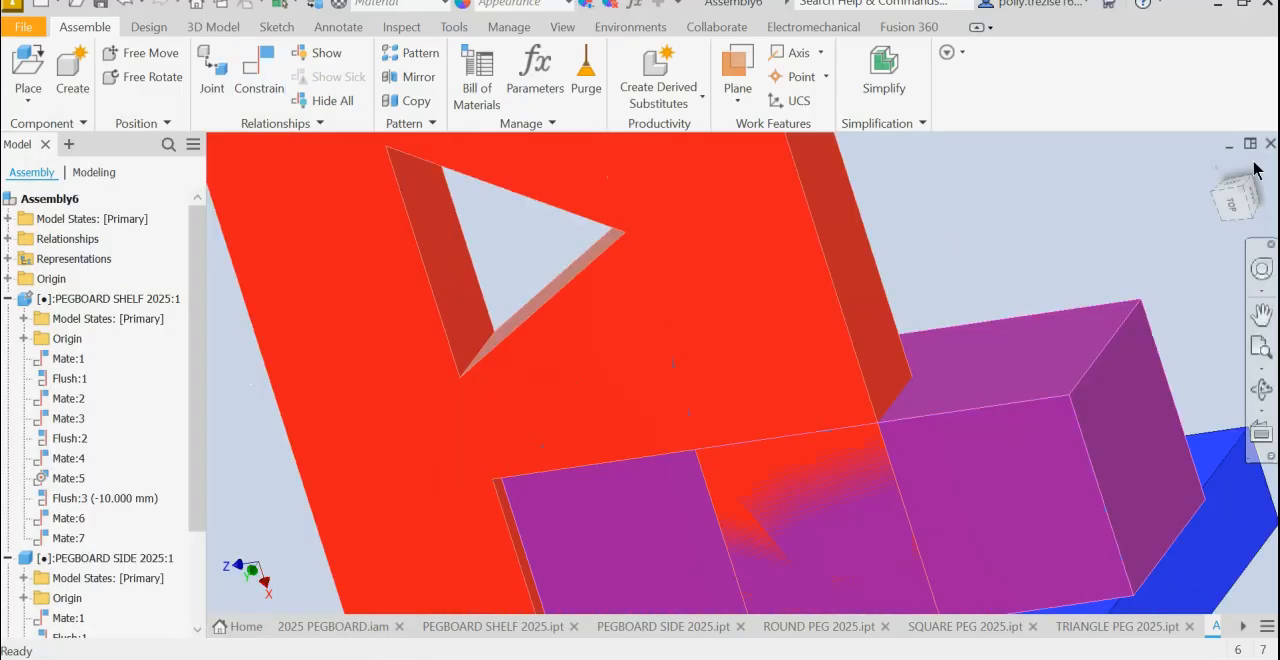
- Collapse the shelf and first side in the model browser, and pull the square peg out of the shelf to beyond the second side
click(1217, 170)
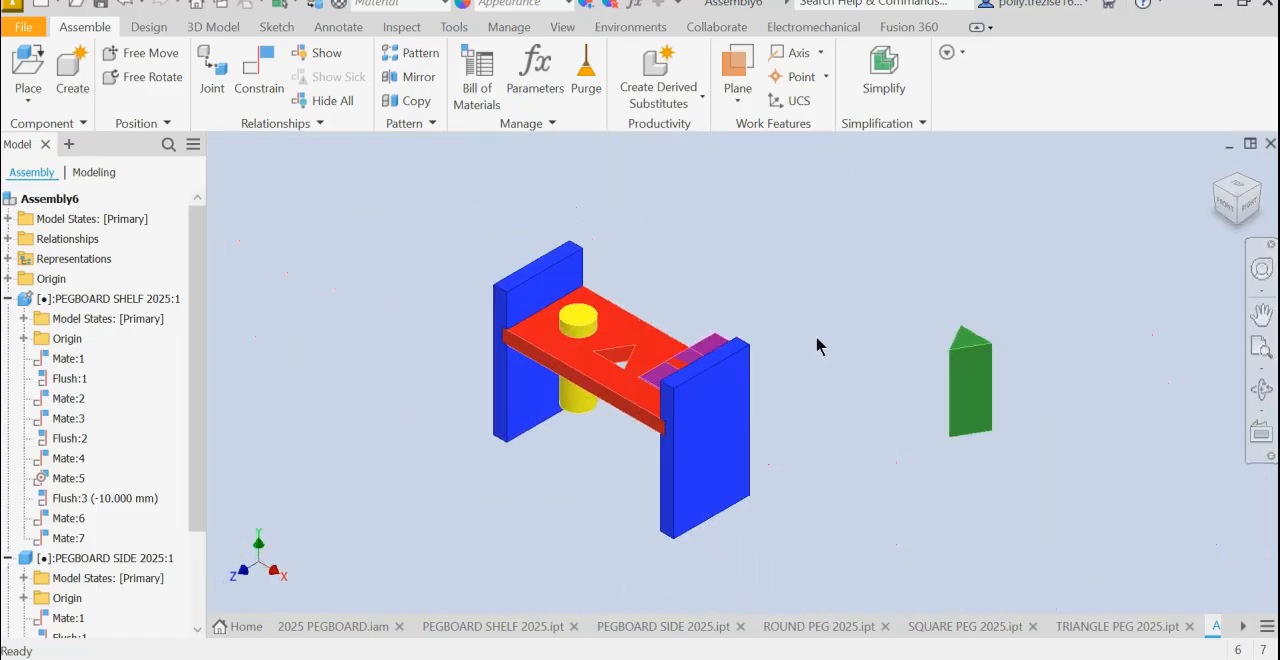
click(8, 299)
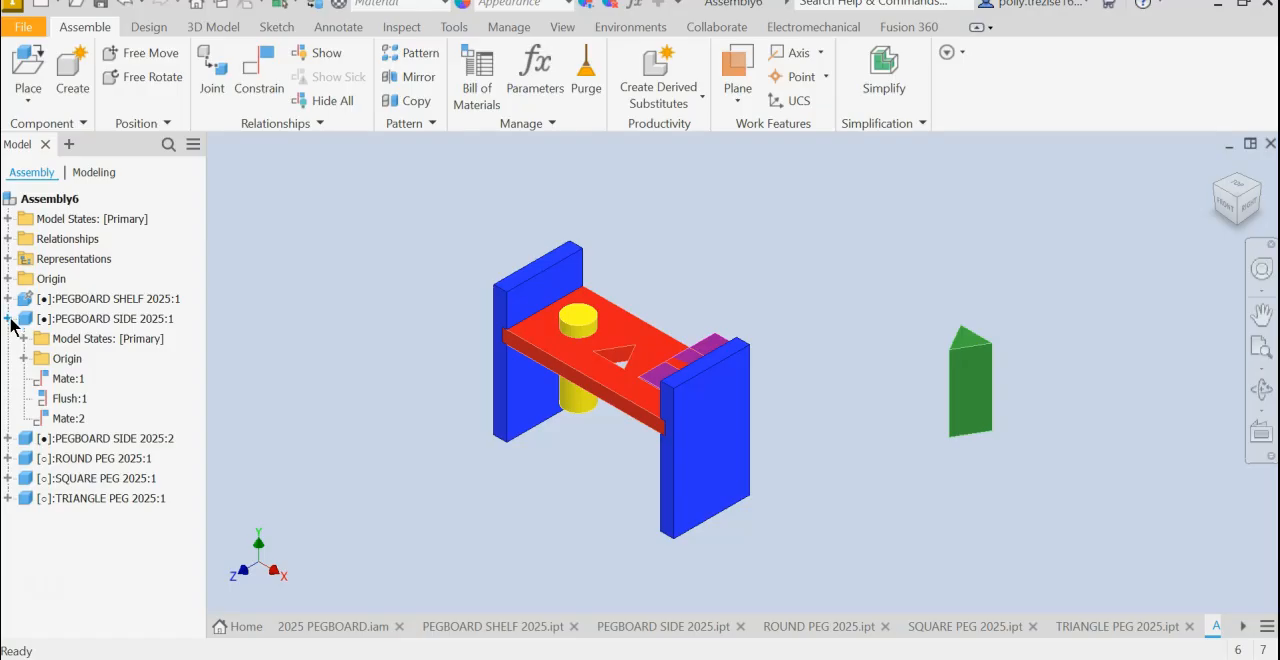
click(8, 319)
click(716, 350)
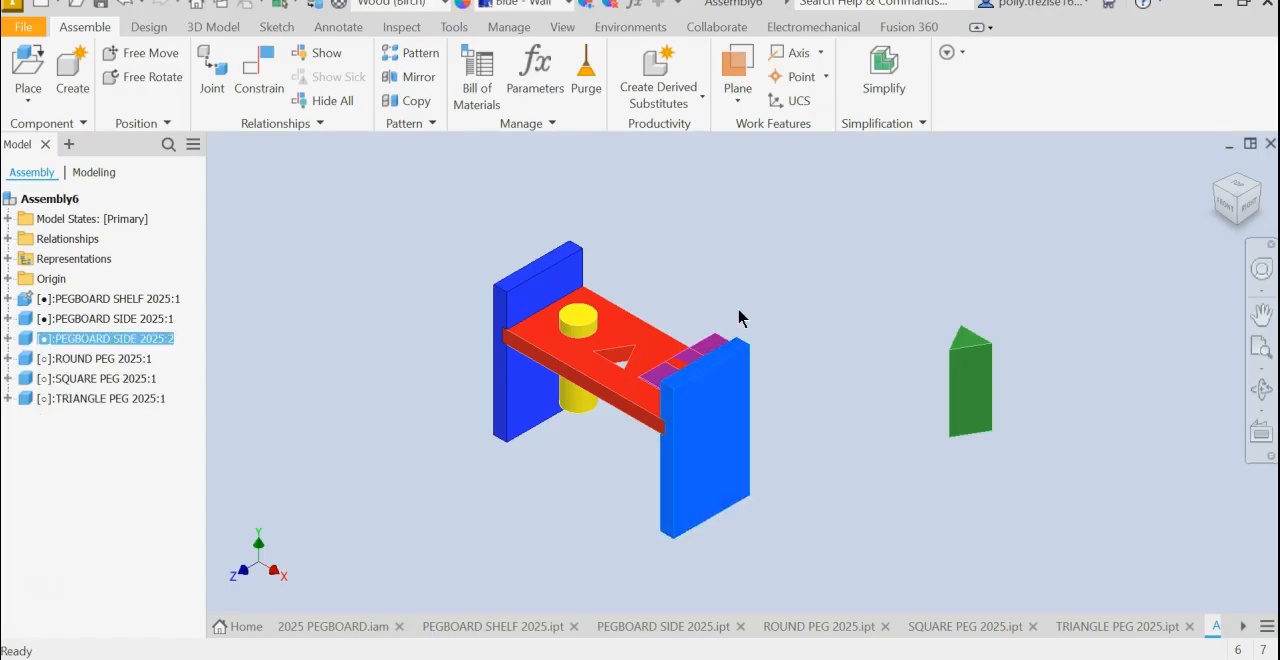
drag(686, 328, 871, 237)
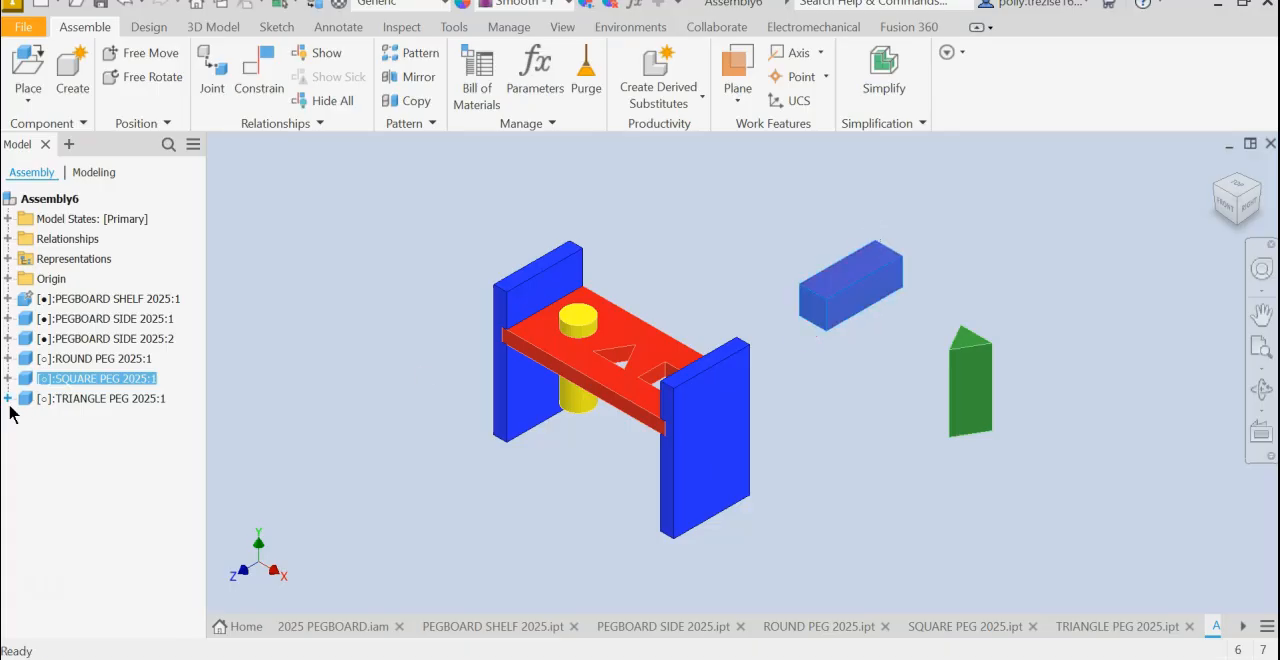
- Delete the Mate:7 constraint from the square peg
click(8, 378)
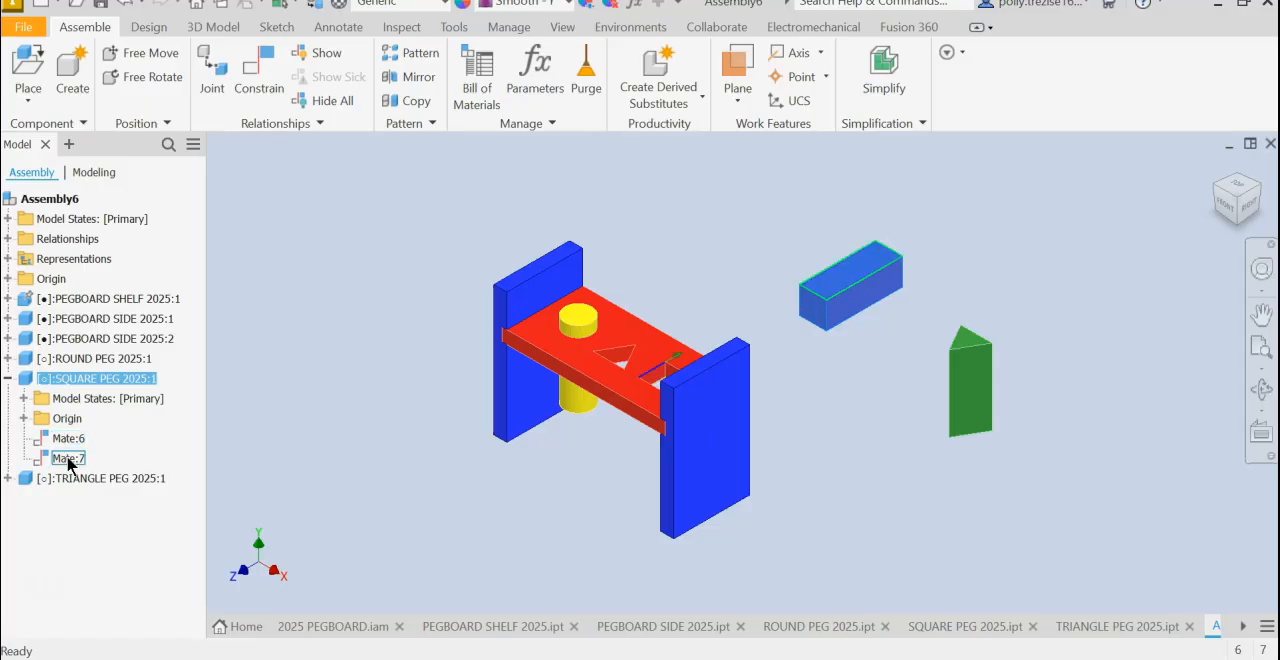
right_click(70, 465)
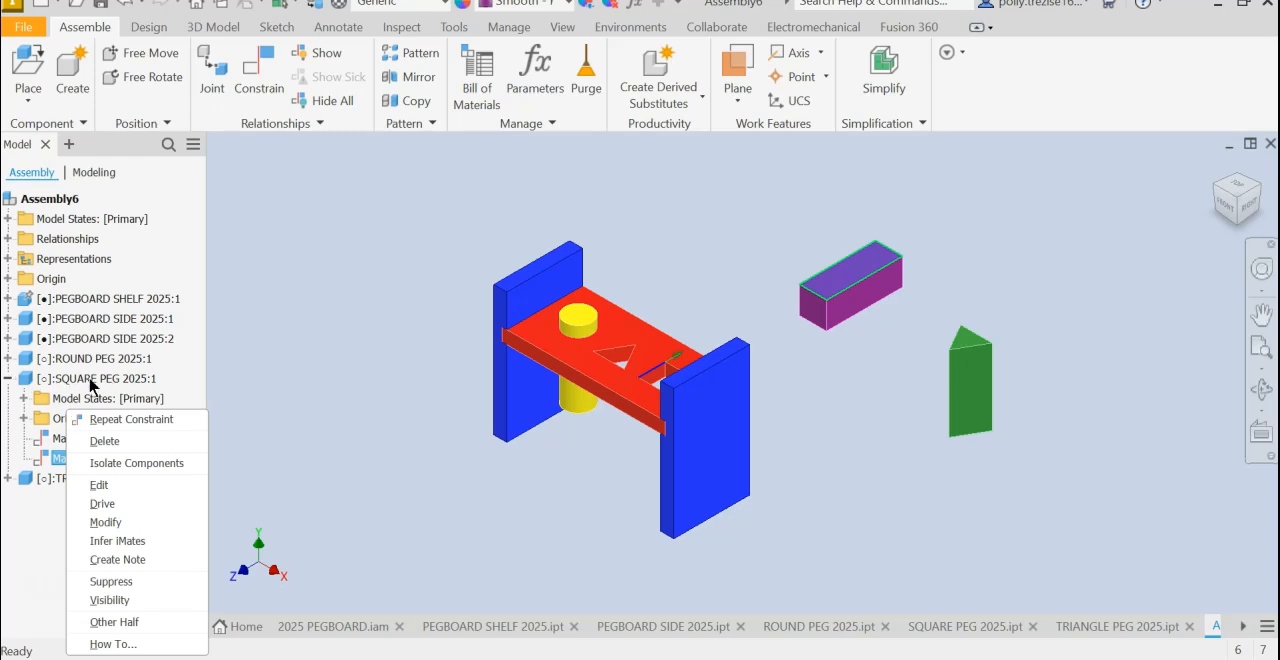
click(100, 441)
- Move the square peg closer to the shelf and free-rotate it until it stands roughly upright above the second side
drag(863, 263, 752, 262)
click(143, 77)
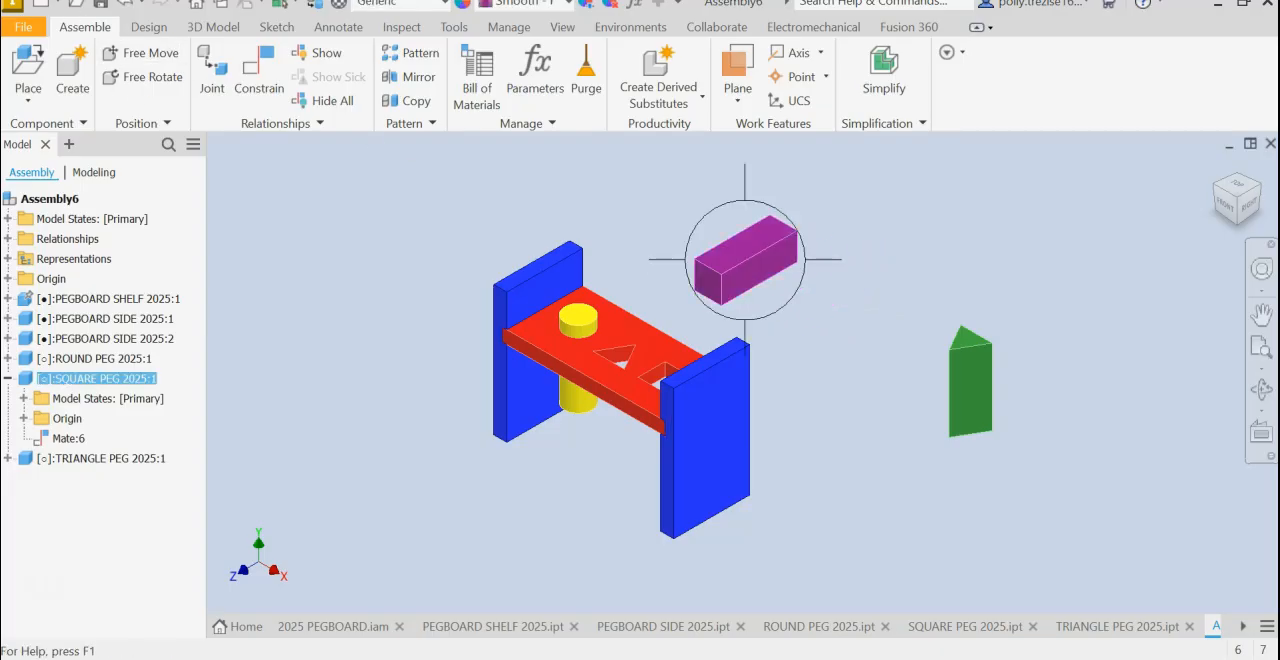
drag(768, 268, 730, 261)
right_click(303, 402)
click(370, 400)
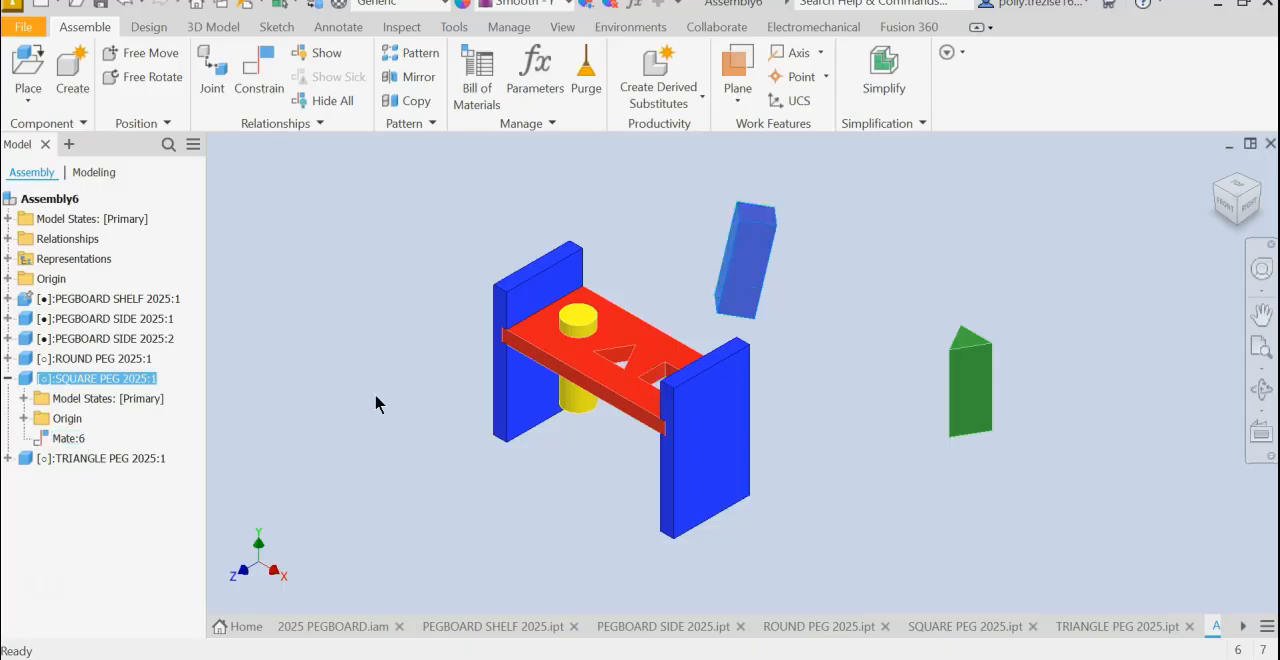
- Mate the square peg's narrow visible side face to the adjacent inner side of the square hole with 0 mm offset, and slide the peg upward
click(263, 80)
scroll(686, 300, up, 5)
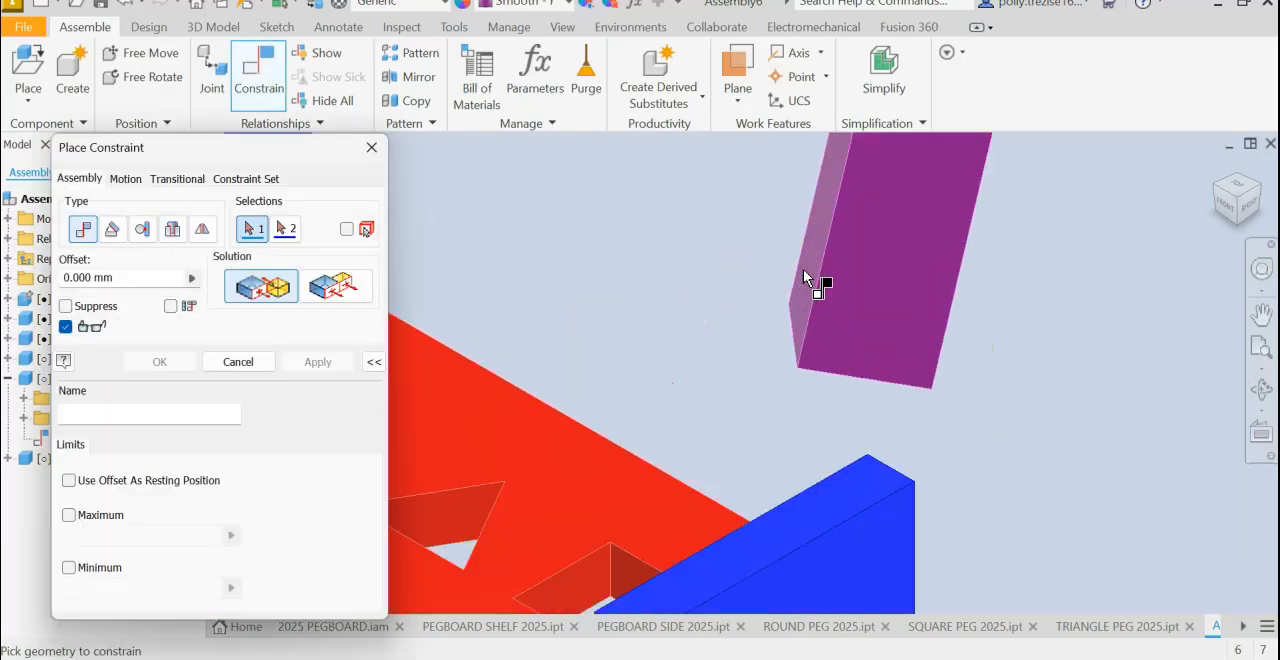
click(808, 278)
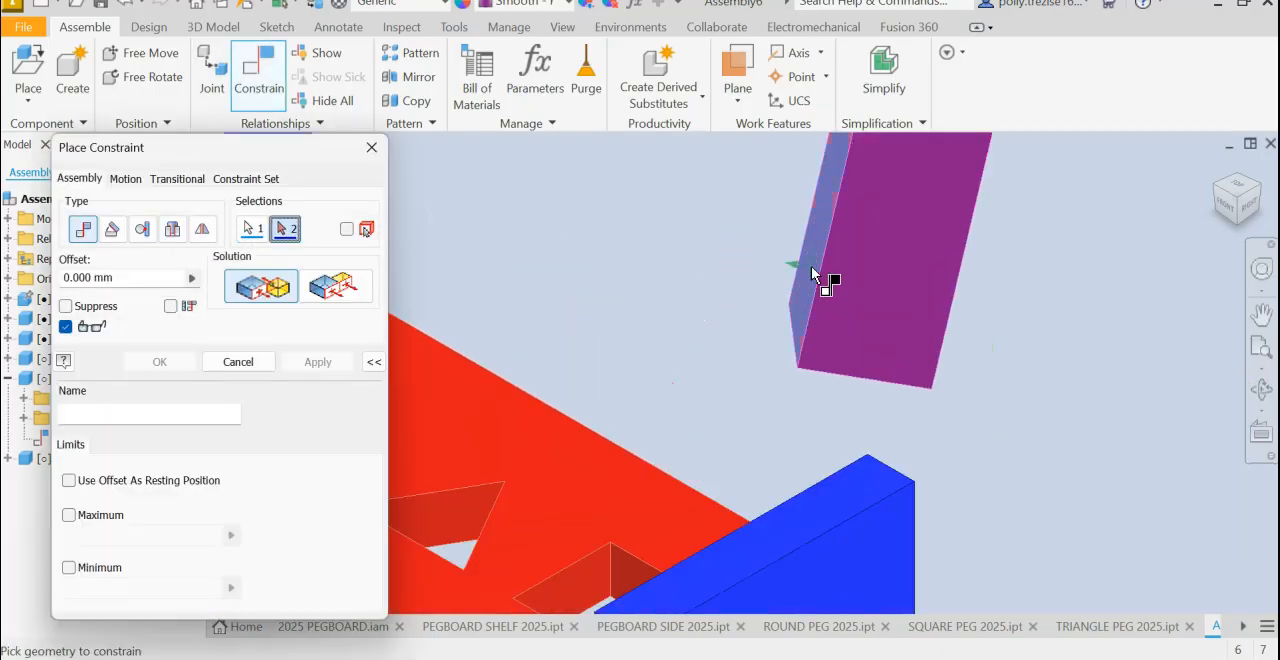
click(626, 574)
click(307, 366)
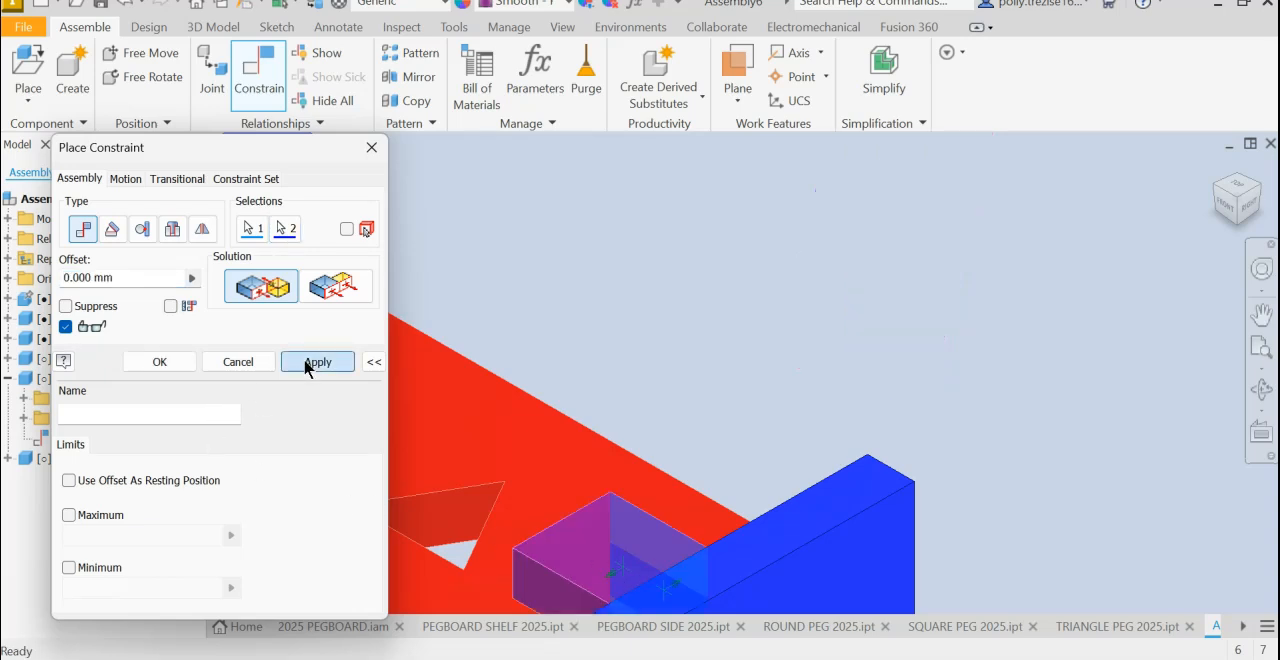
scroll(690, 322, down, 5)
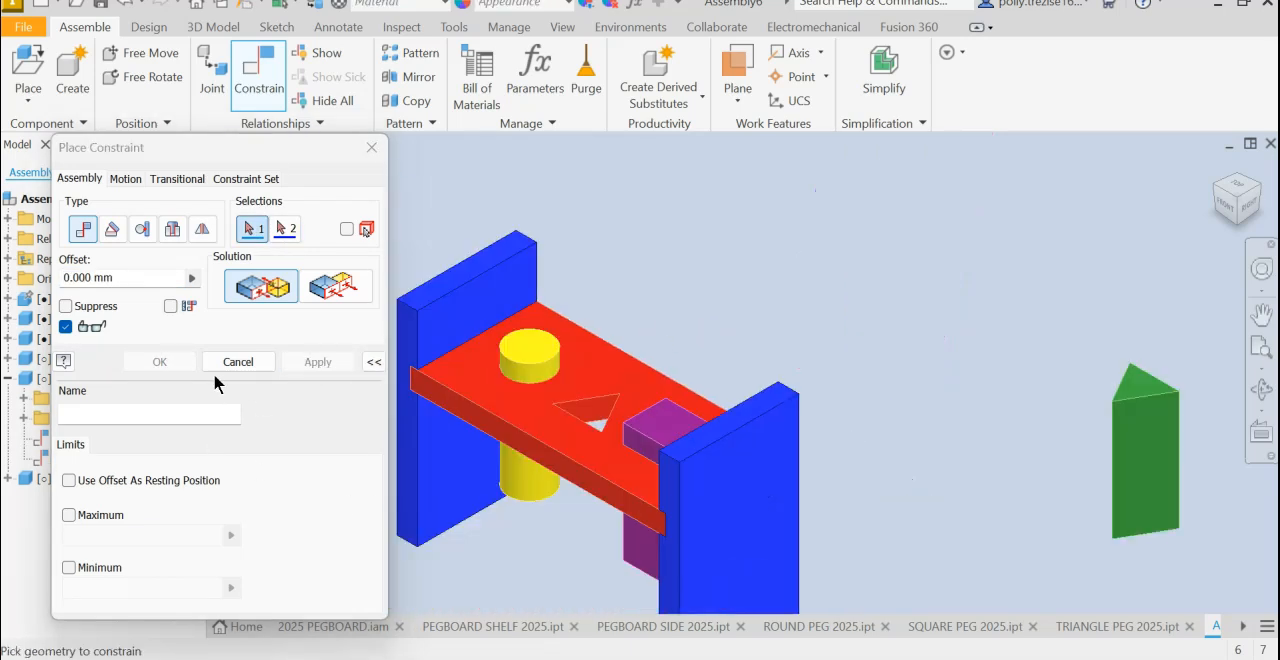
click(228, 364)
drag(643, 580, 642, 523)
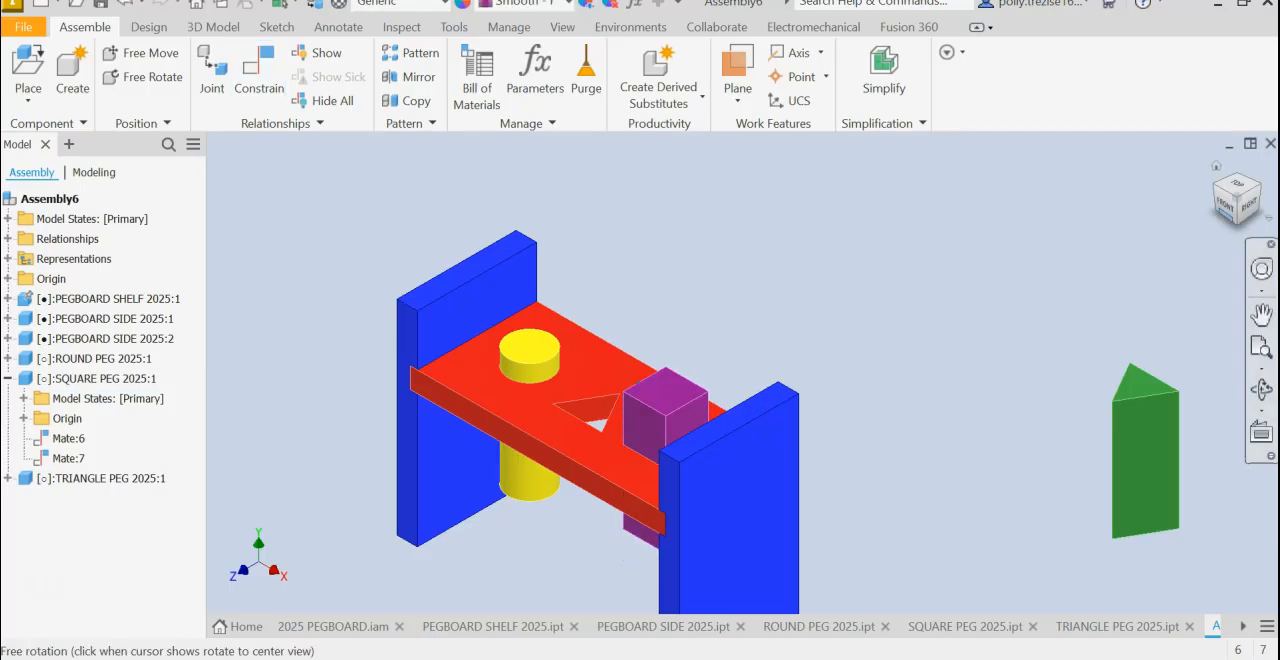
- Try to mate the square peg's top face to the shelf's top face using the Mate solution with 0 mm offset
click(1228, 219)
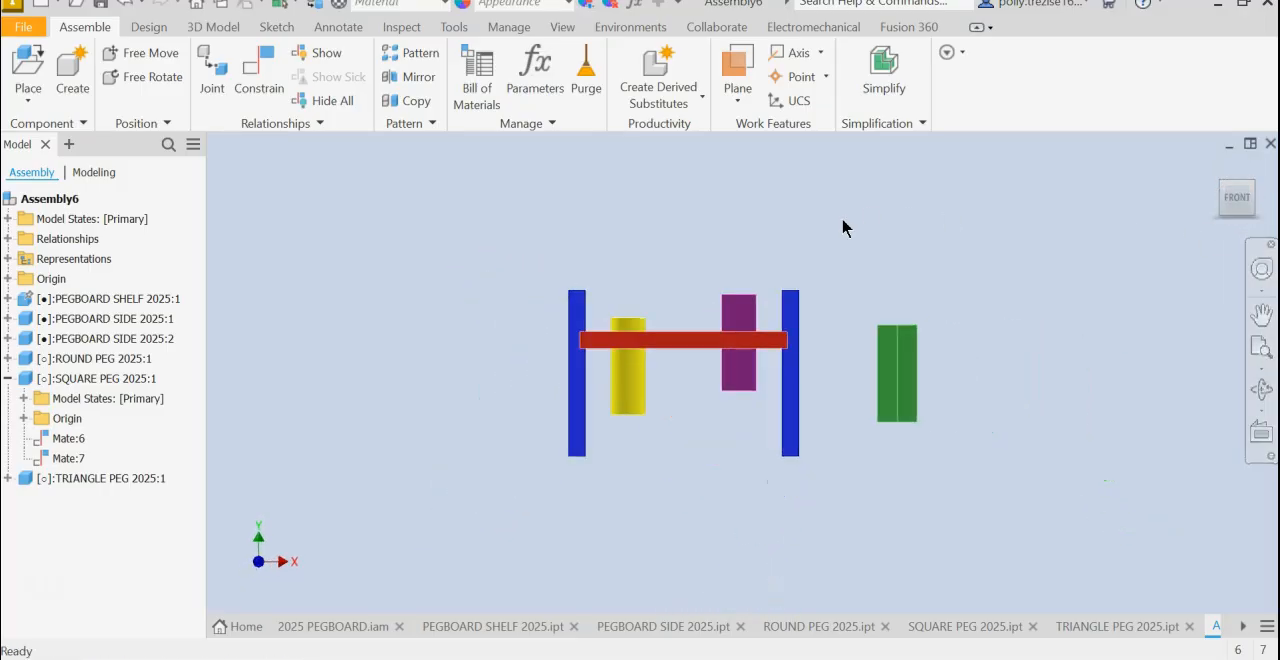
click(248, 78)
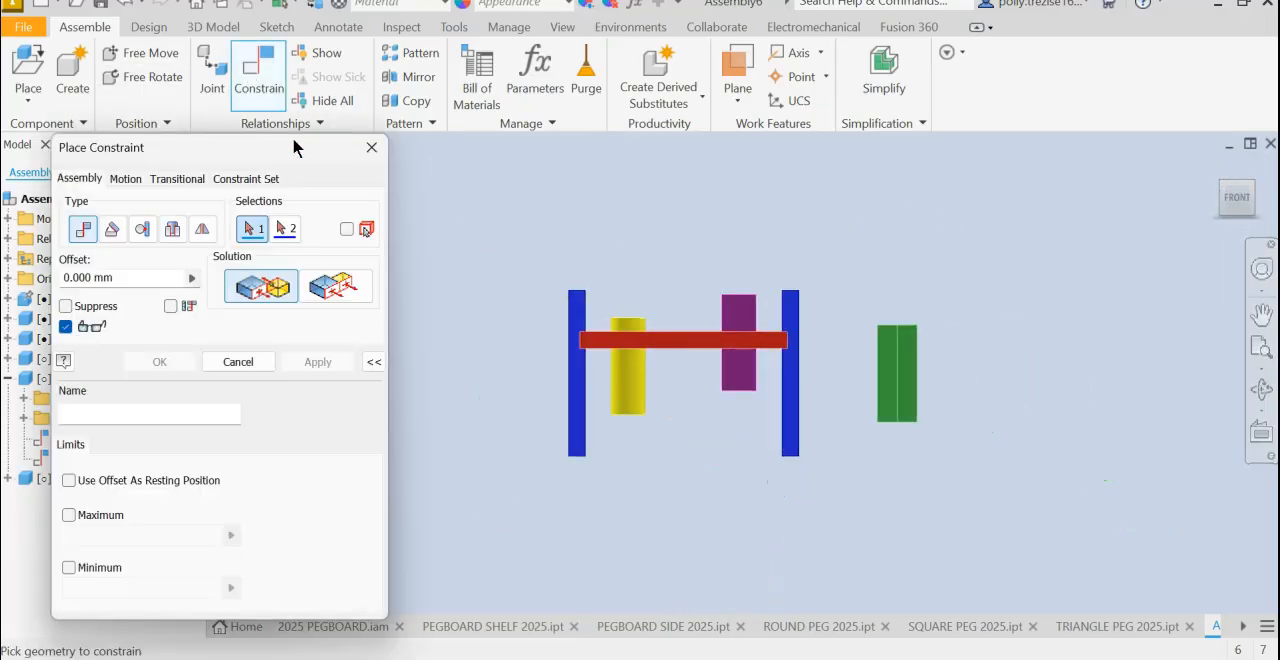
click(338, 287)
shift+middle_drag(742, 355, 740, 375)
click(262, 287)
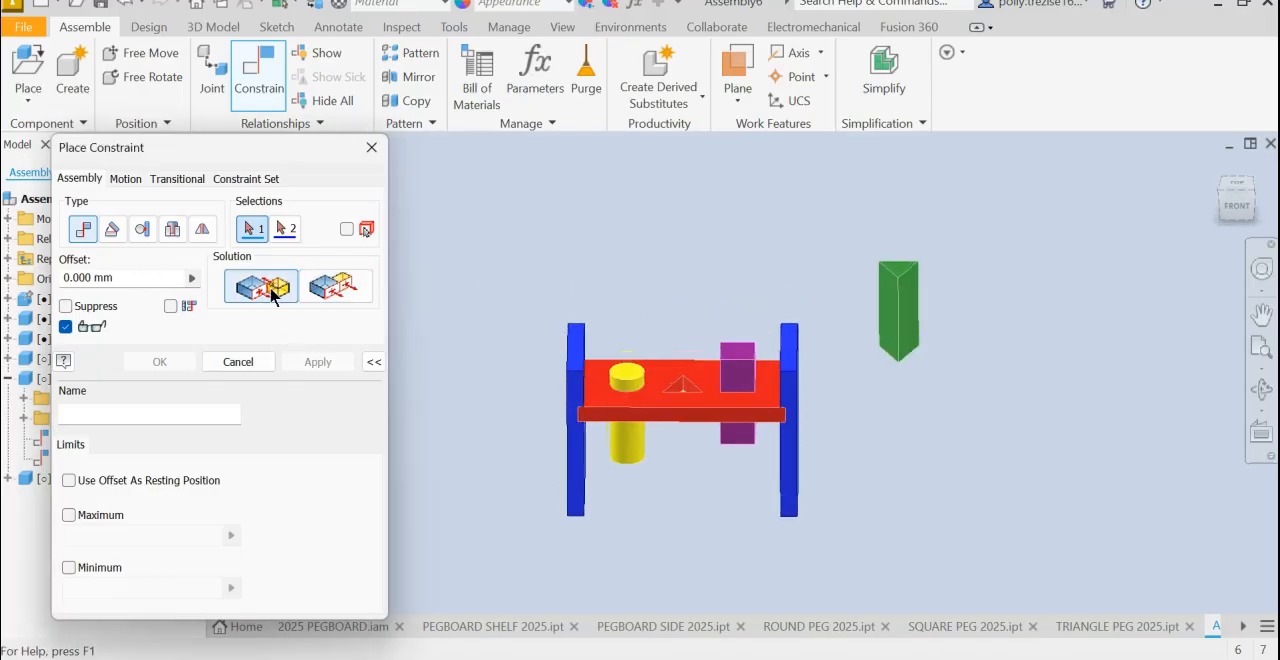
click(744, 356)
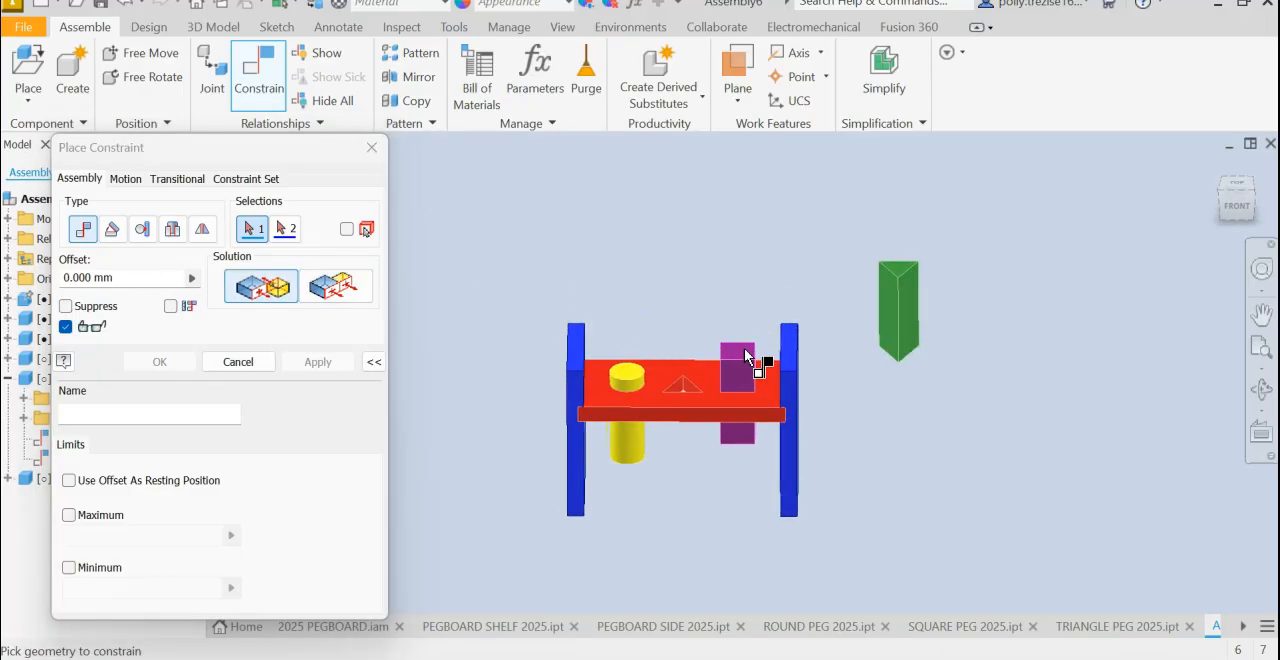
click(703, 405)
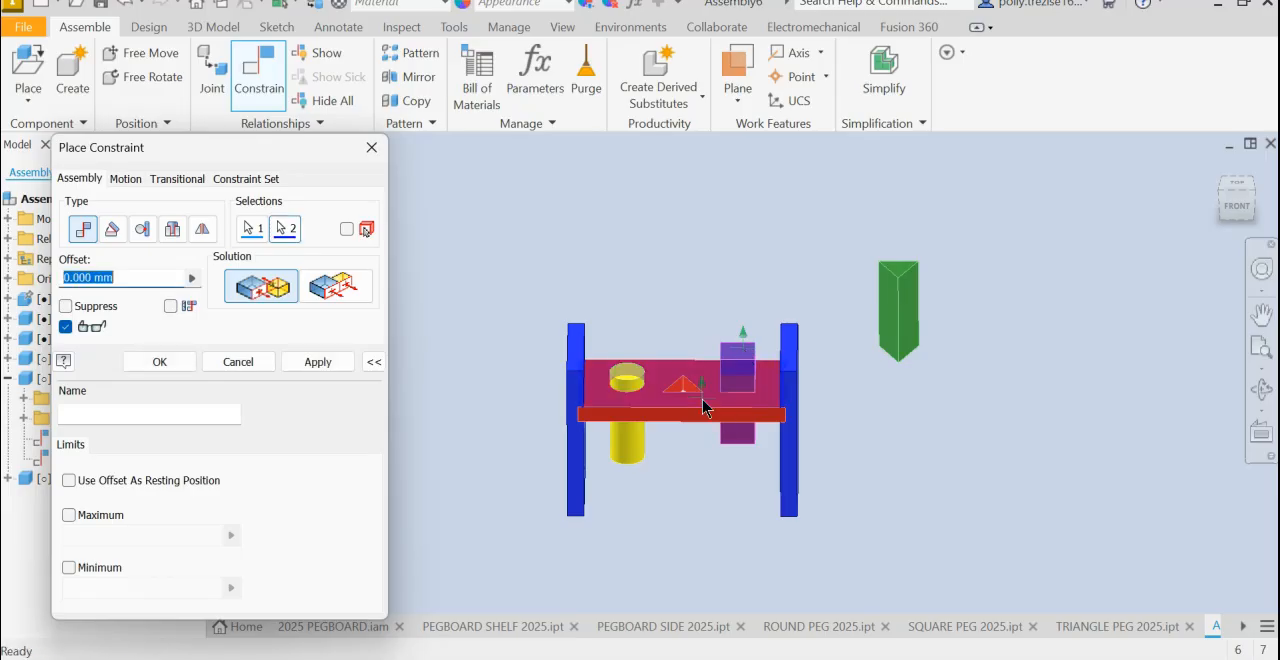
click(296, 360)
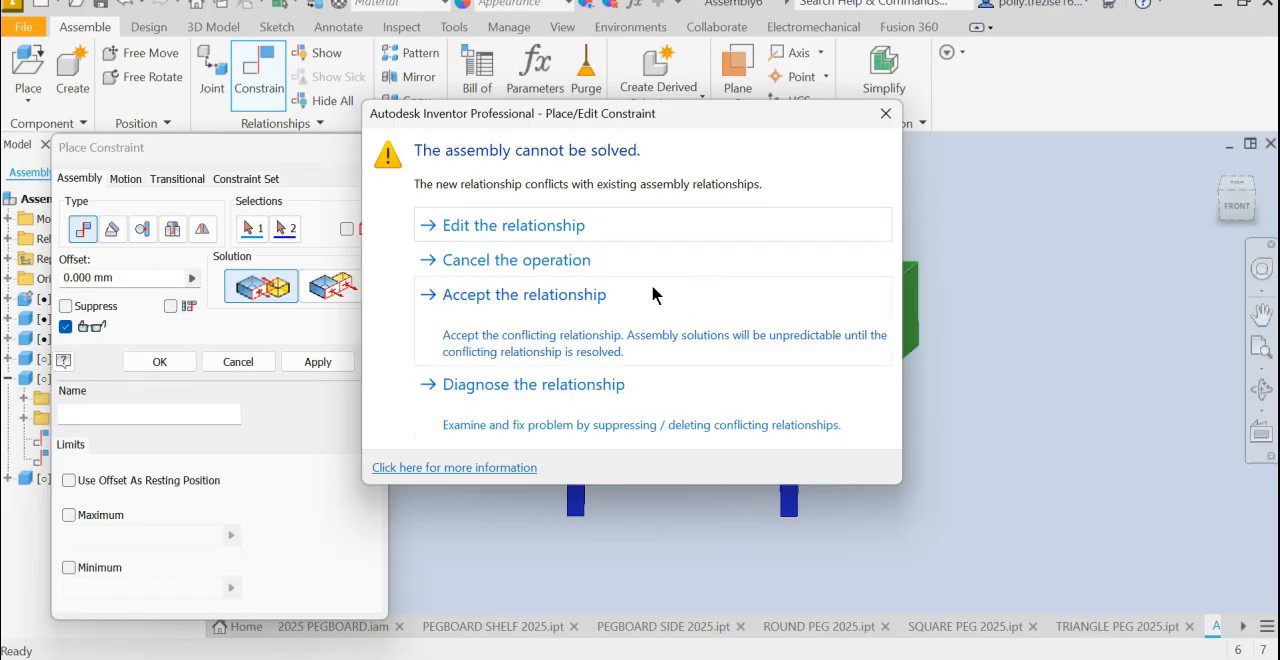
click(885, 113)
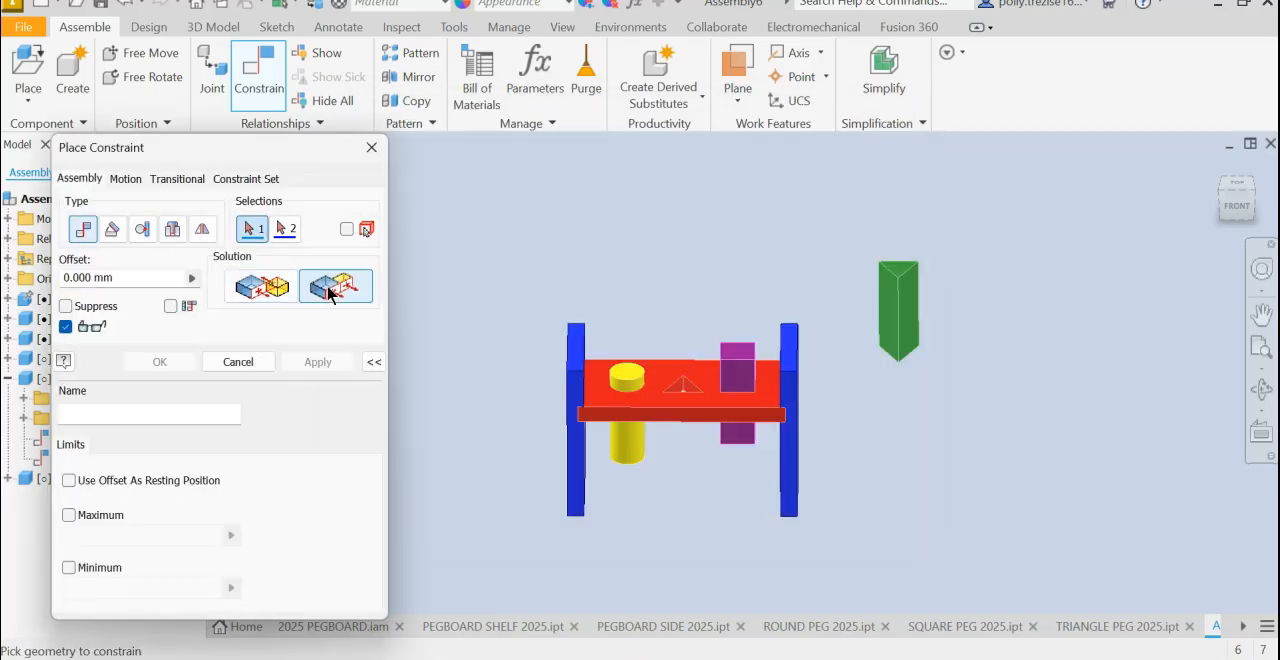
- Constrain the square peg's top face flush to the shelf's top face with an offset of -30 mm
click(742, 358)
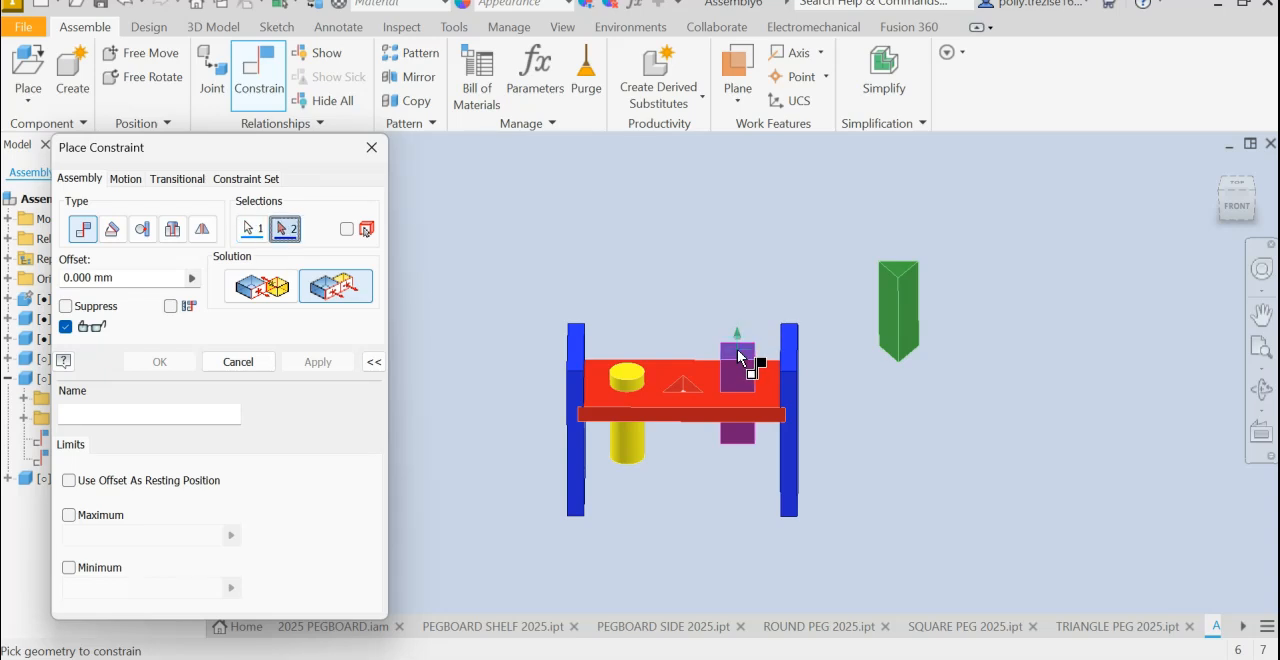
click(705, 408)
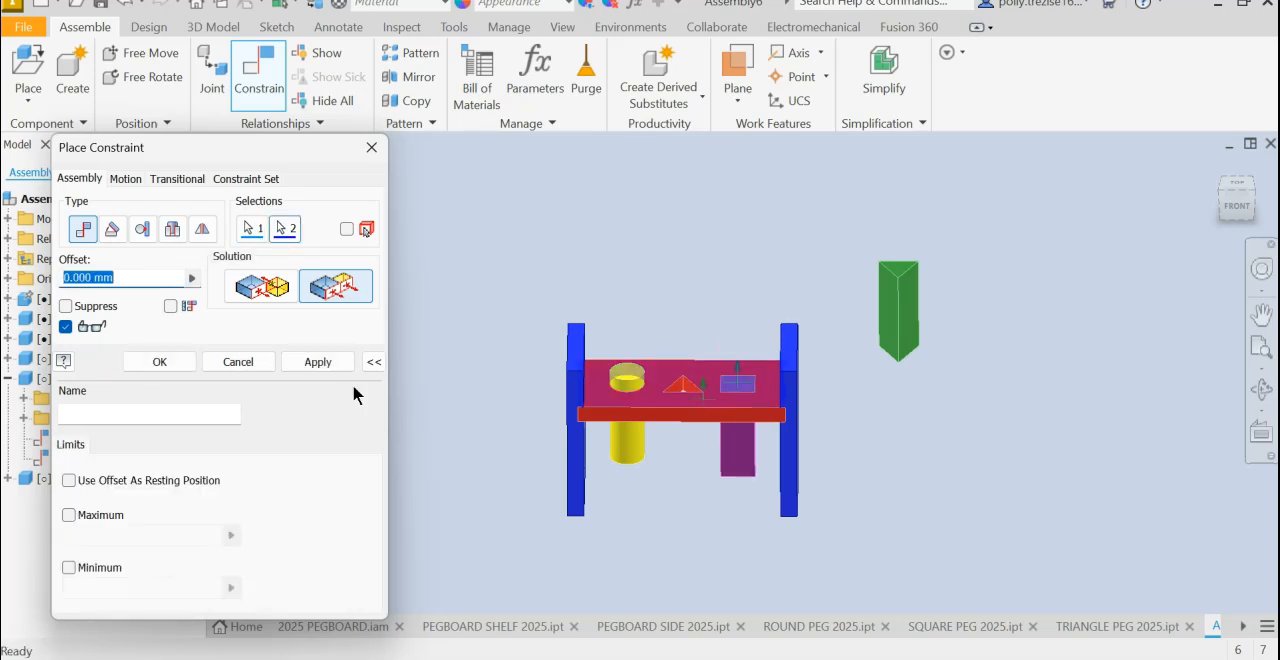
text(-30)
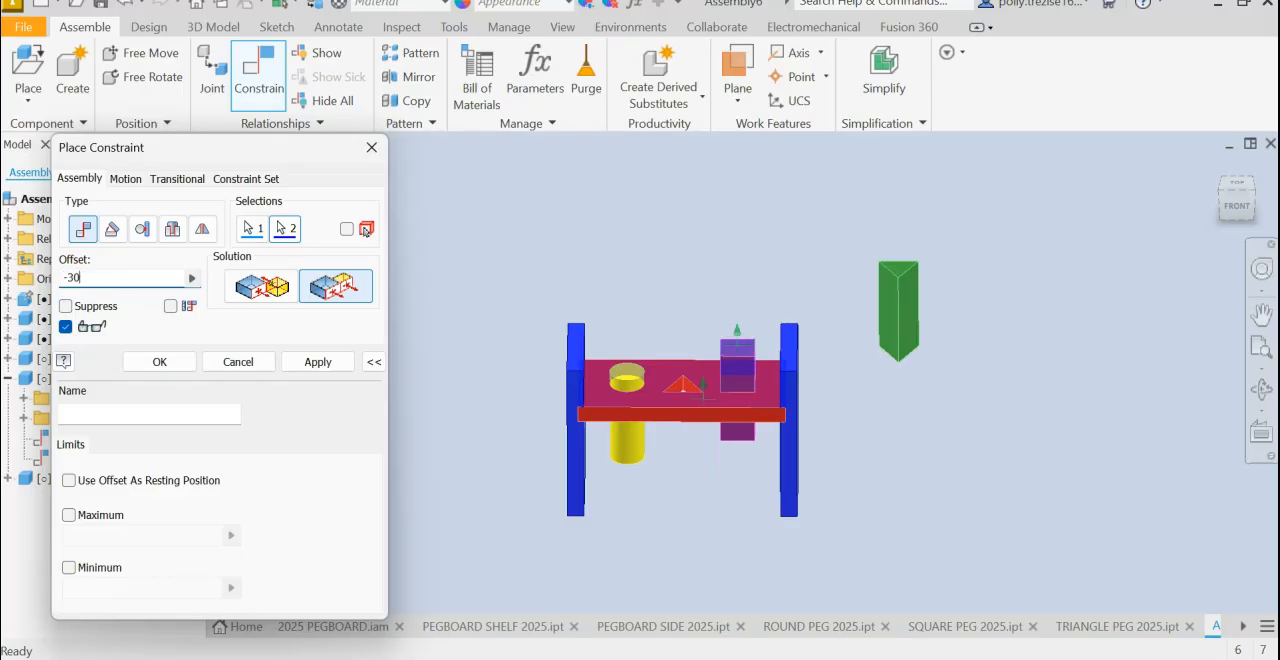
click(346, 363)
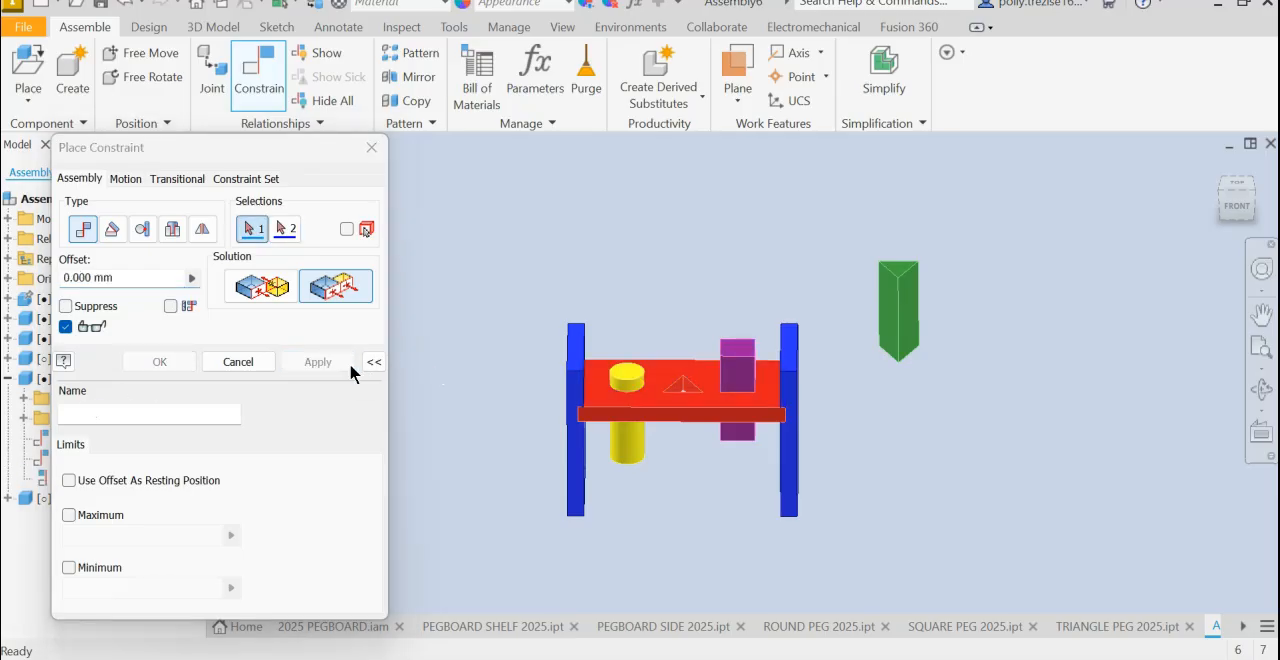
click(270, 362)
click(737, 376)
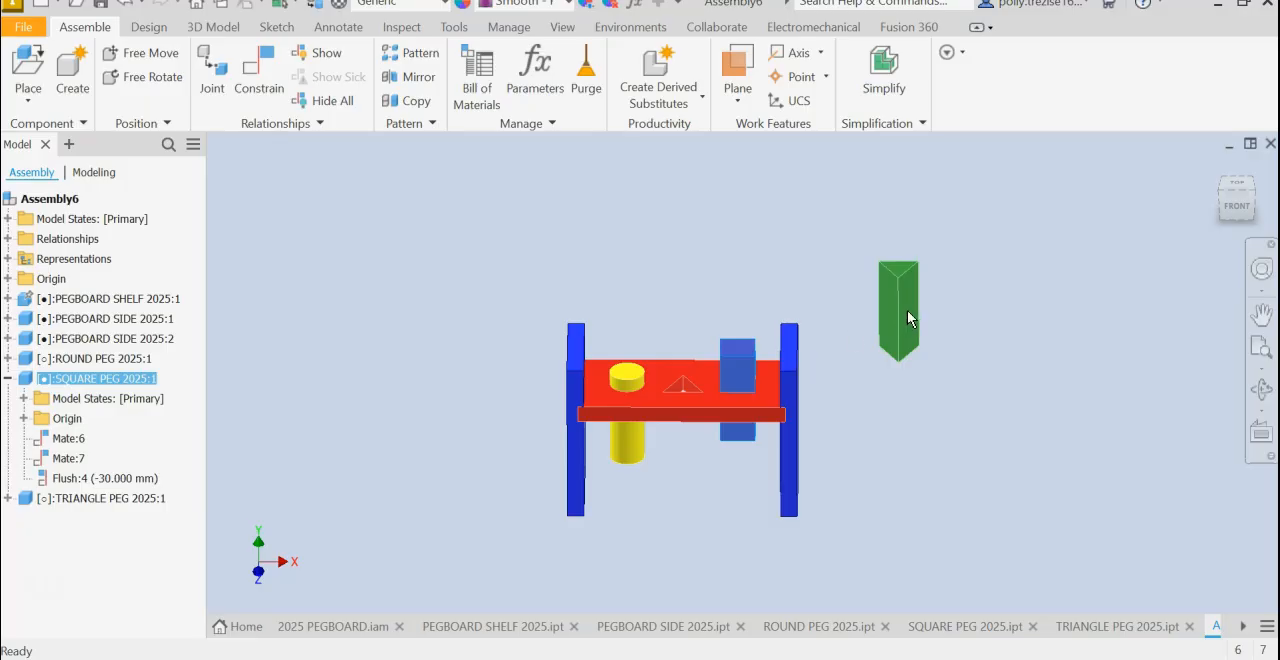
- Free-rotate the triangle peg so one long side face points upward in the top view, and move it just behind the shelf
click(1236, 186)
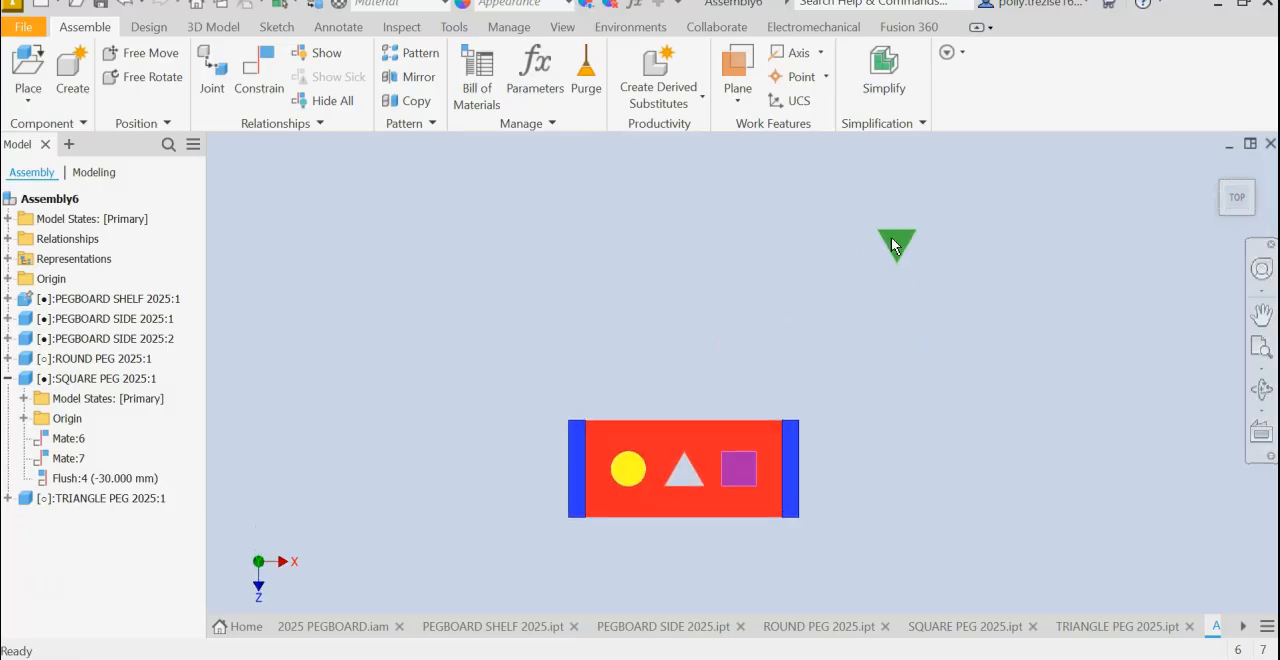
click(157, 86)
click(884, 234)
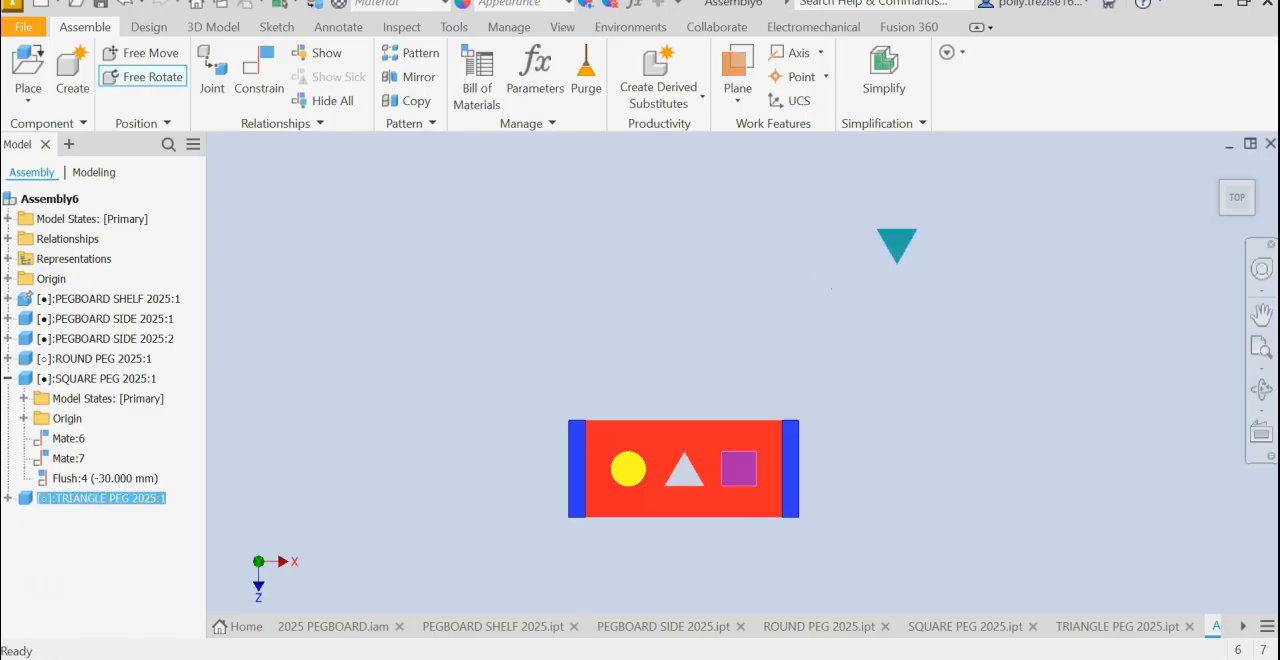
mouse_move(868, 246)
mouse_down()
mouse_move(850, 246)
mouse_move(868, 246)
mouse_up()
mouse_move(895, 293)
mouse_down()
mouse_move(895, 255)
mouse_move(895, 289)
mouse_up()
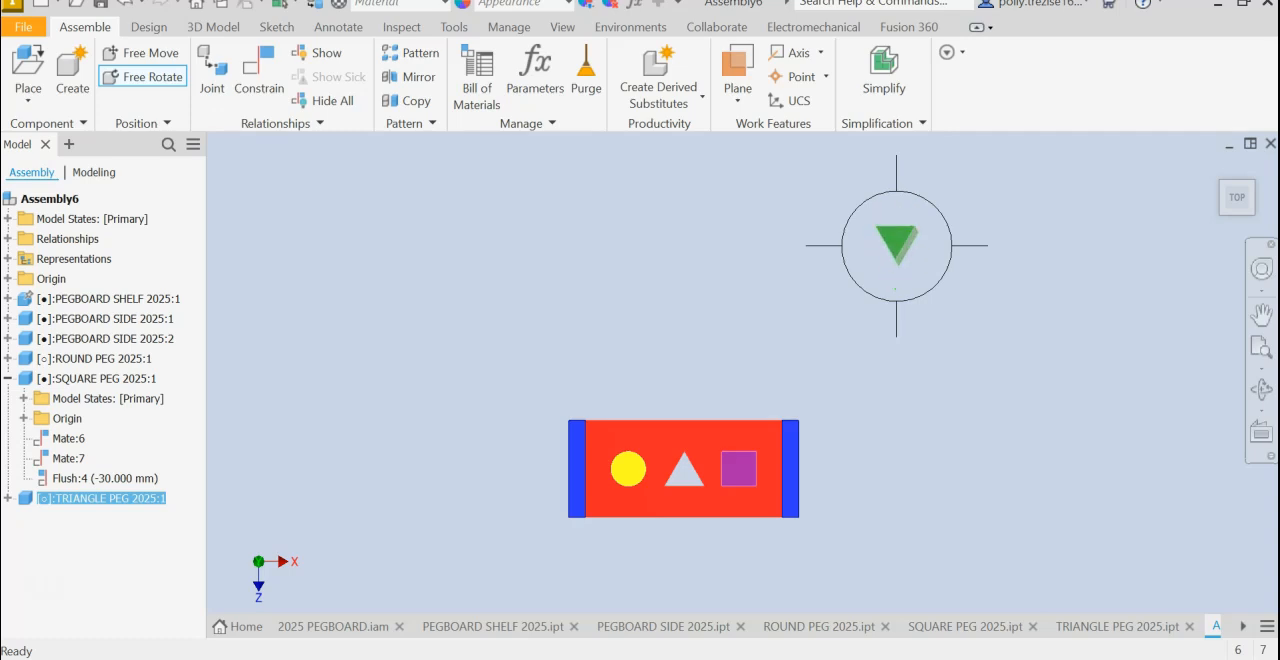
drag(928, 246, 862, 243)
drag(895, 282, 923, 221)
right_click(663, 287)
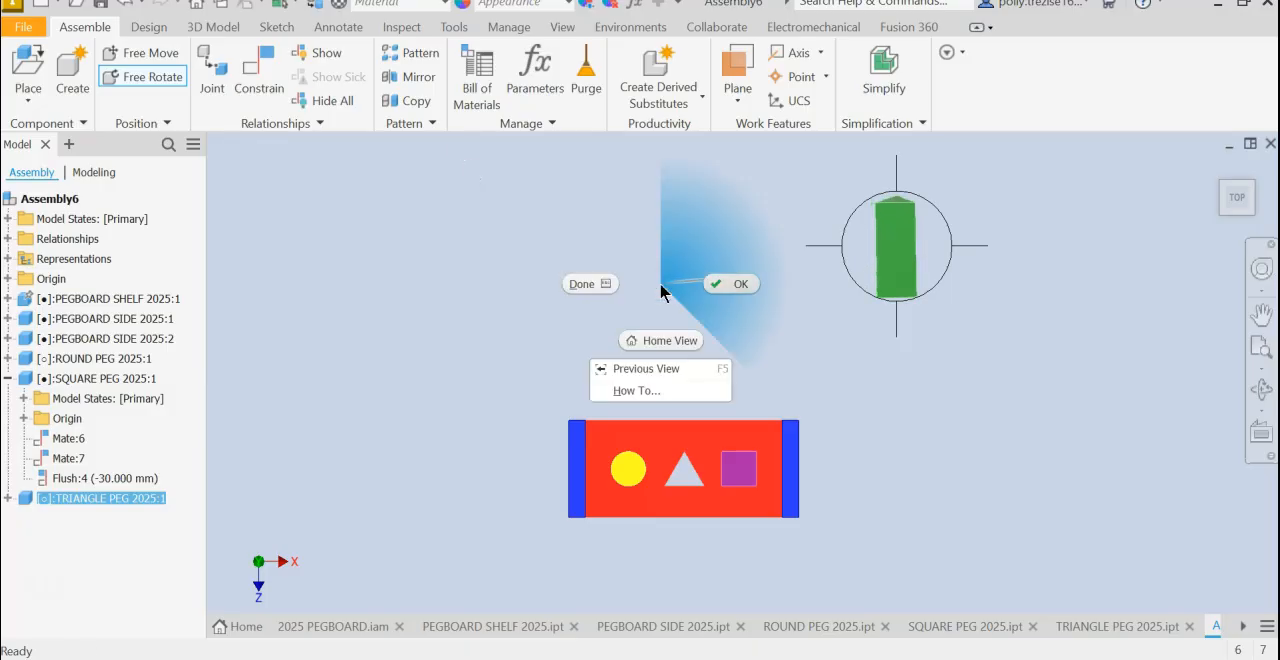
click(727, 287)
drag(891, 250, 695, 348)
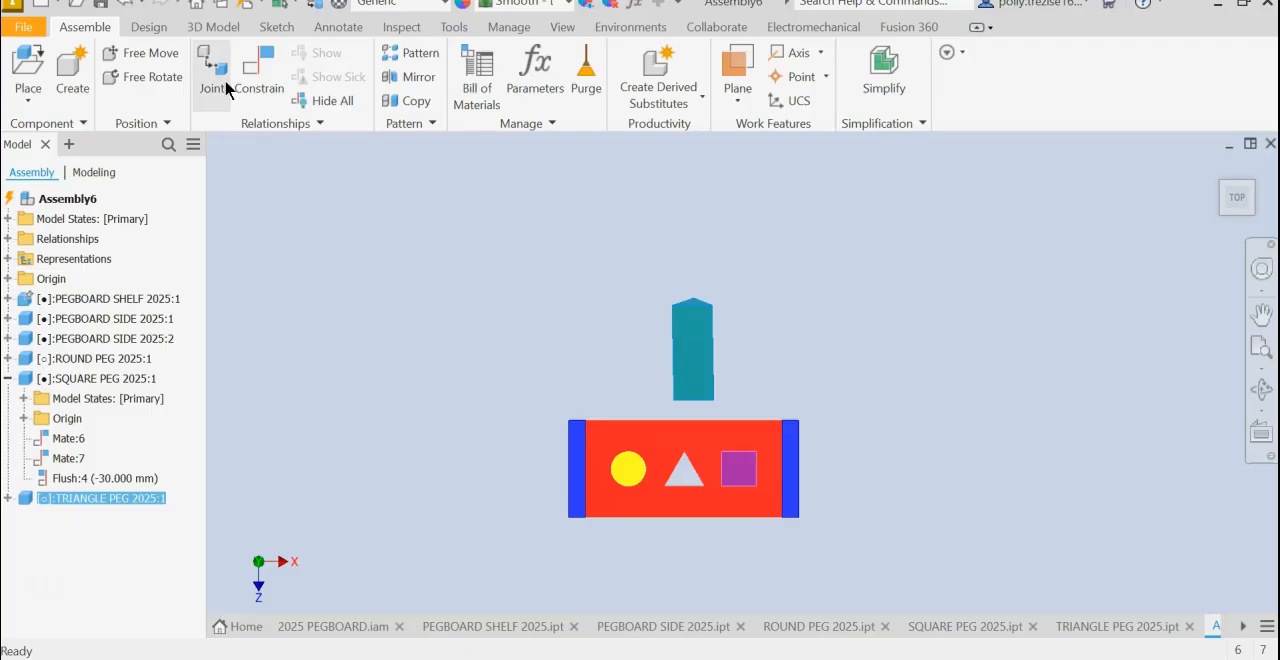
- Mate the triangle peg's upward-facing long side face to the inner side at the base of the triangular hole with 0 mm offset
click(258, 72)
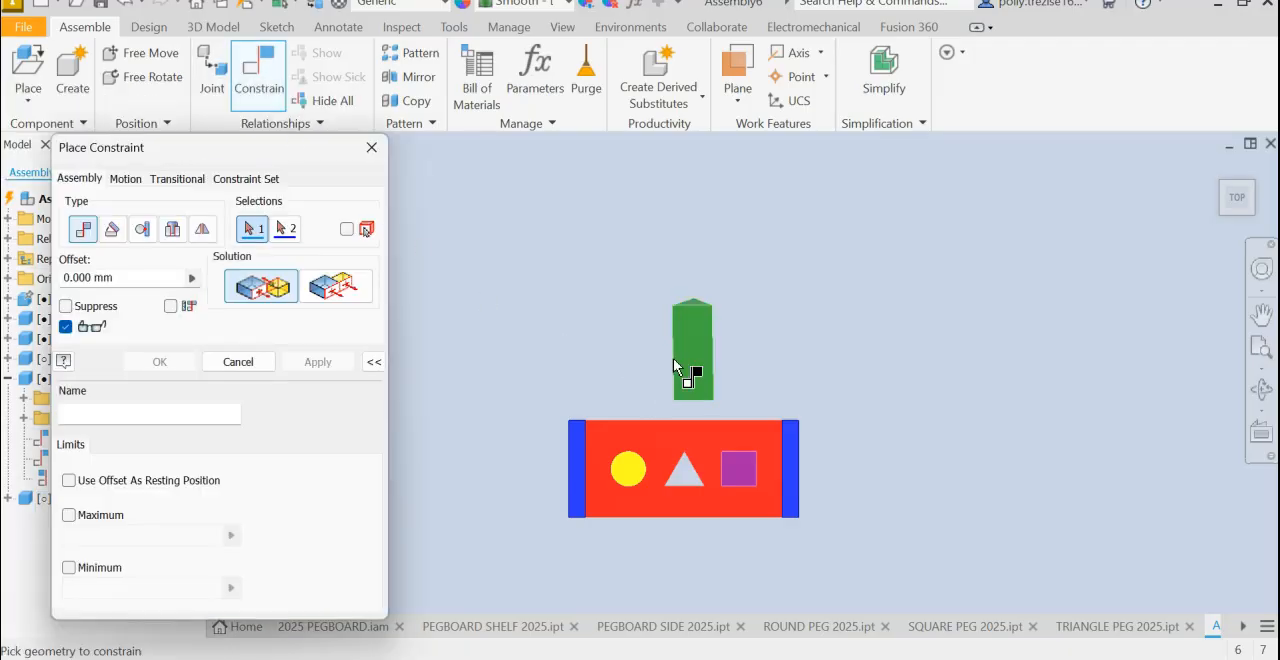
click(697, 351)
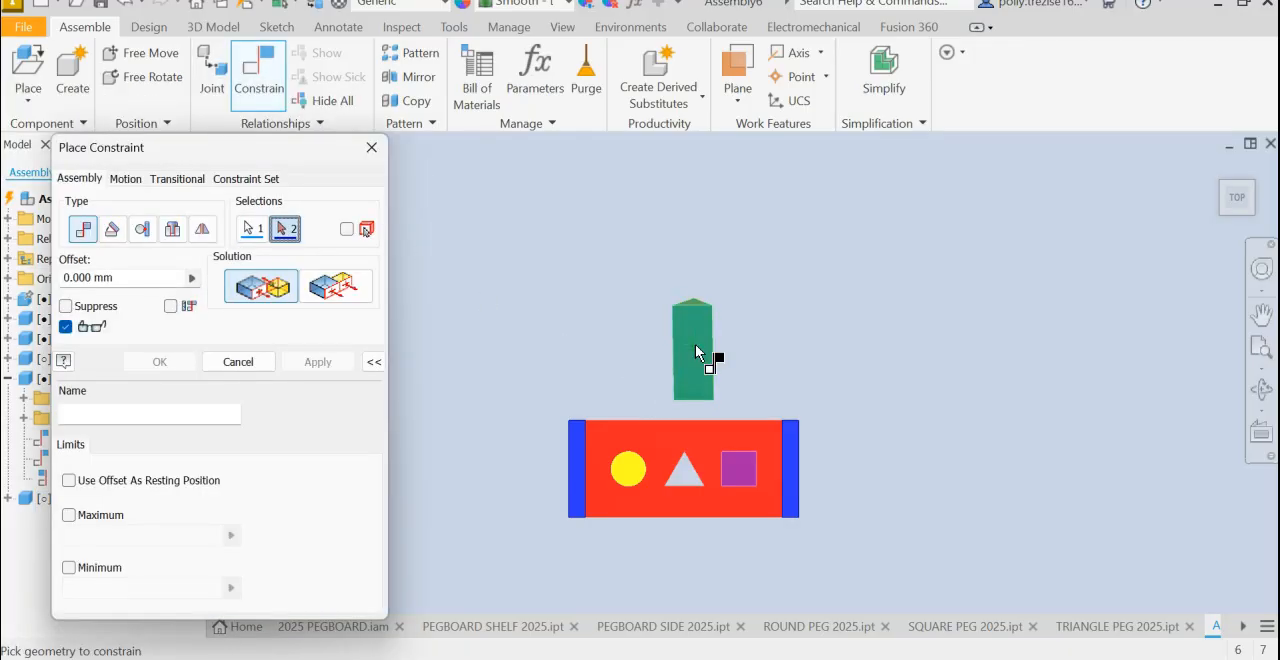
shift+middle_drag(500, 440, 625, 510)
scroll(670, 502, down, 6)
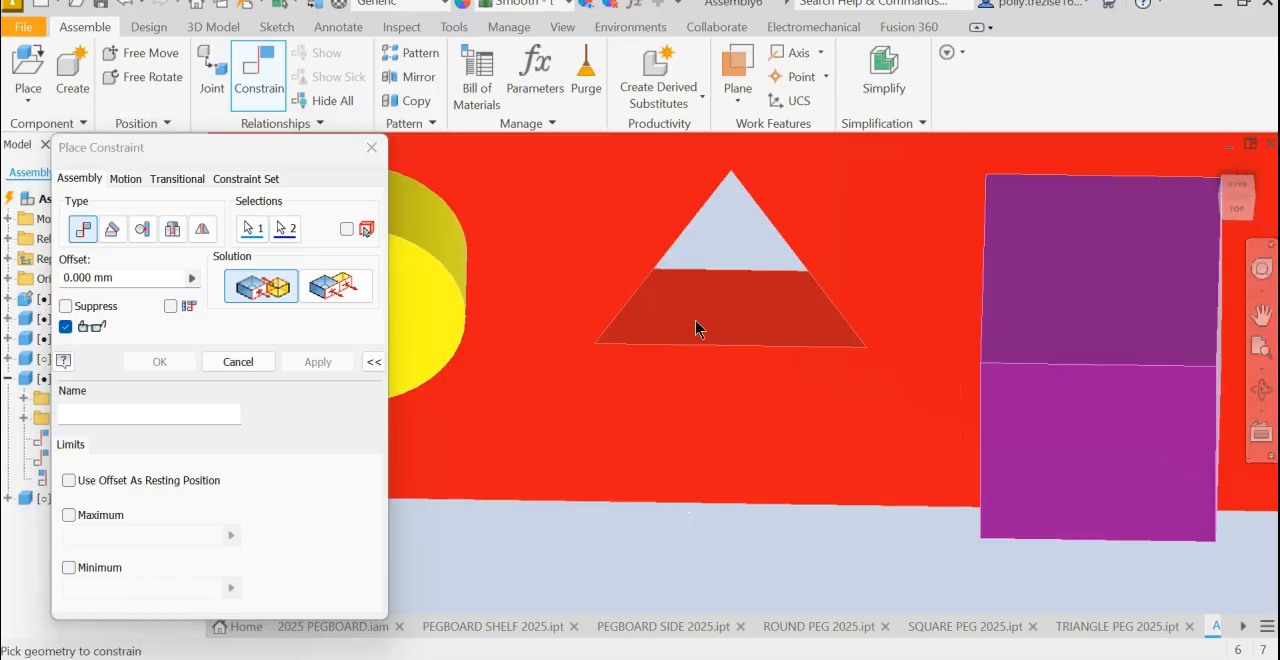
click(695, 324)
click(318, 362)
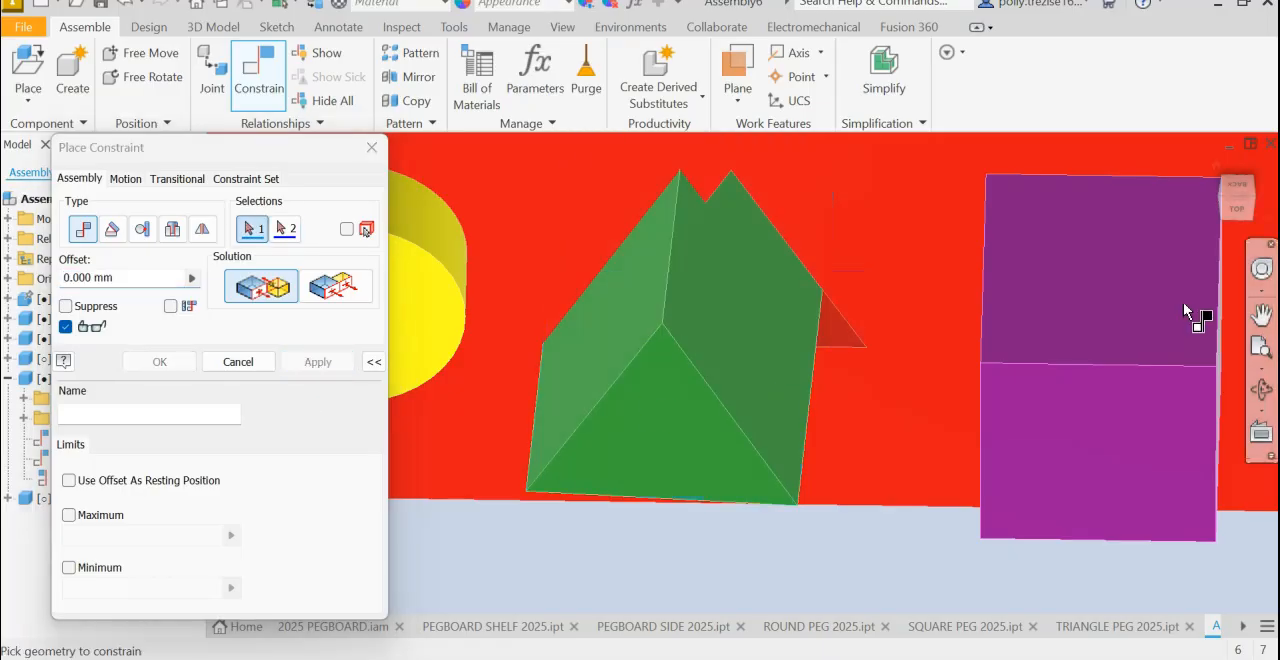
click(1217, 172)
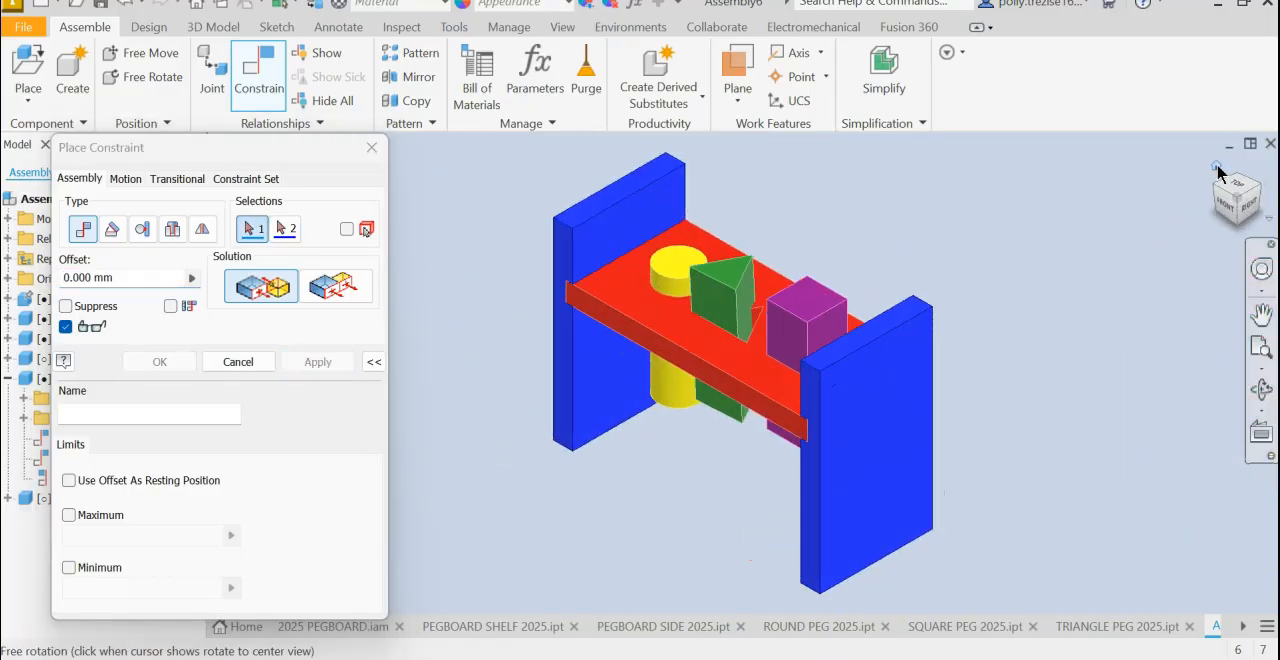
scroll(930, 204, down, 5)
scroll(625, 390, down, 5)
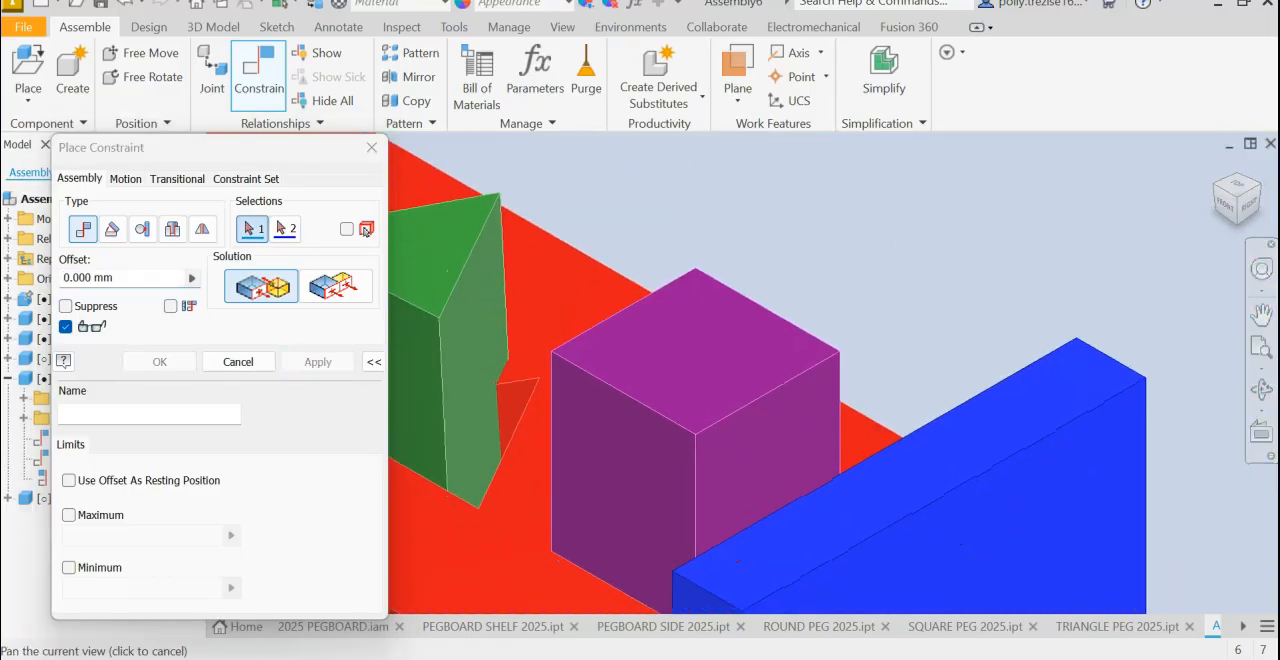
click(246, 362)
- Pull the triangle peg out of the shelf and place it clear of the assembly, beyond the first side
drag(589, 354, 590, 384)
scroll(666, 329, up, 5)
middle_drag(627, 311, 639, 265)
drag(639, 265, 264, 290)
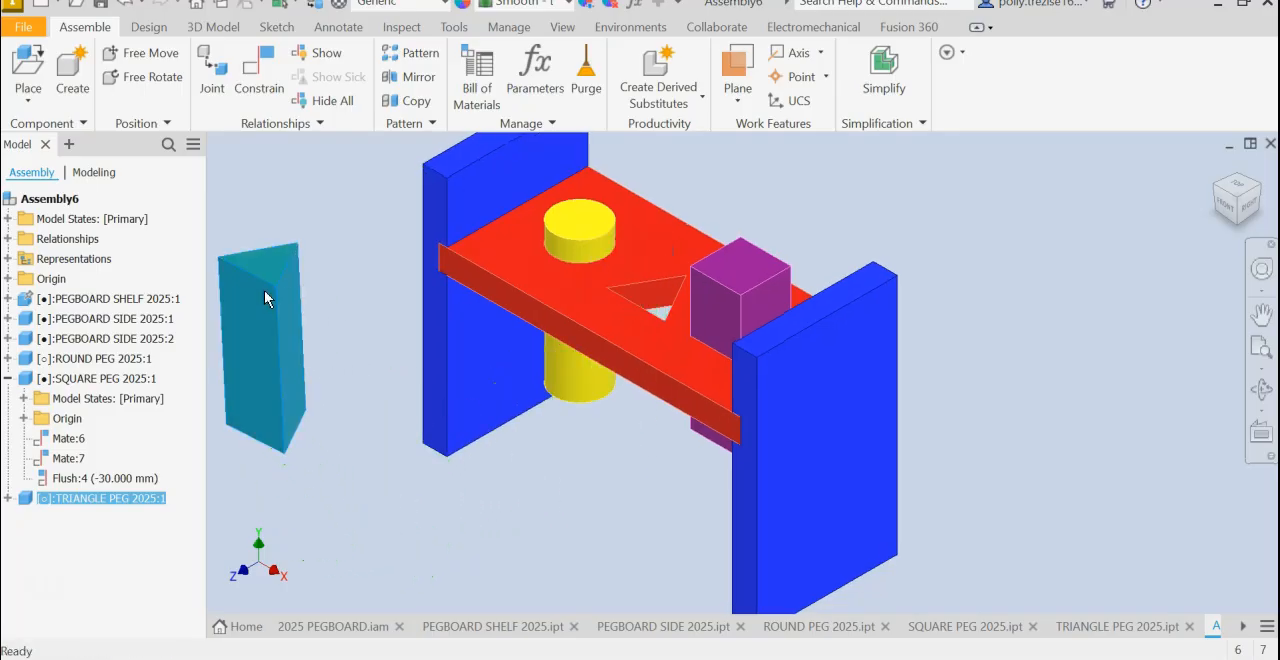
scroll(645, 292, down, 5)
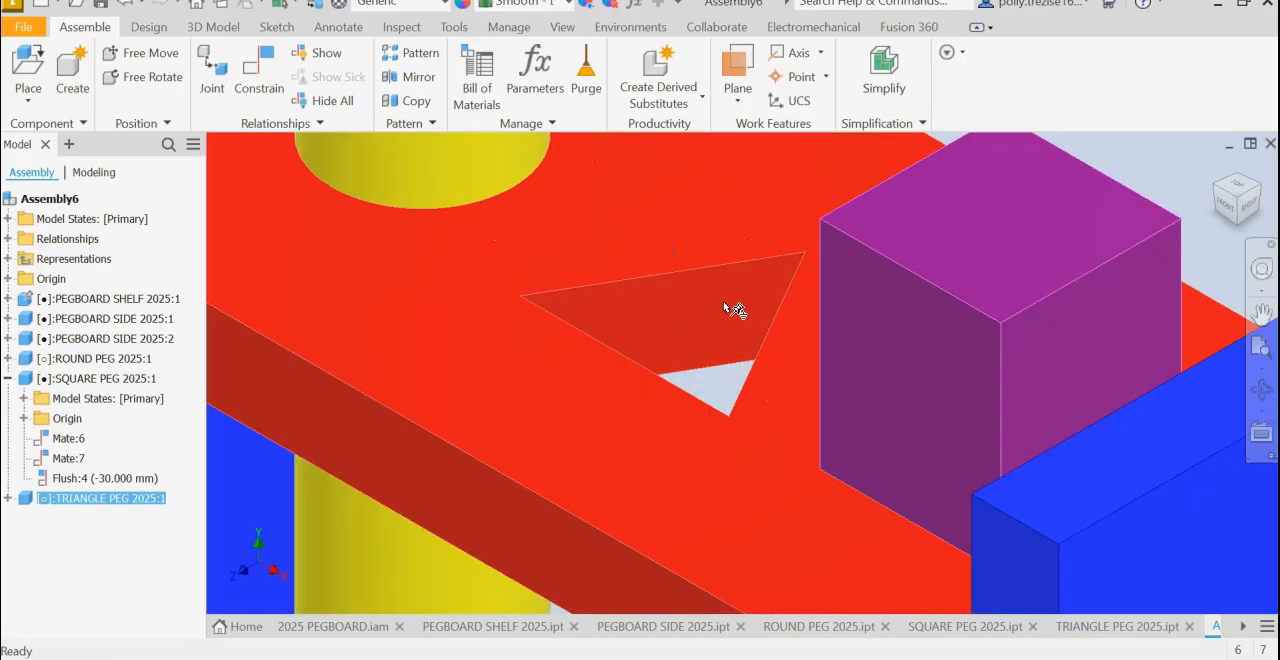
key(F4)
shift+middle_drag(670, 386, 819, 312)
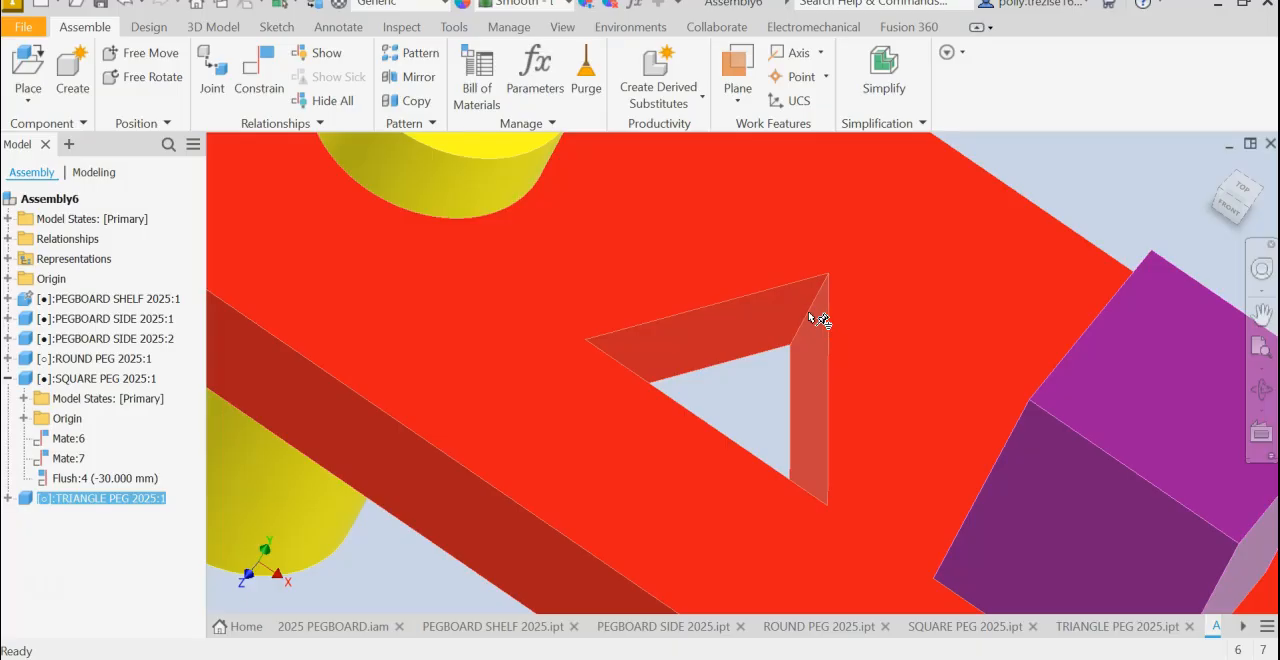
scroll(800, 329, down, 6)
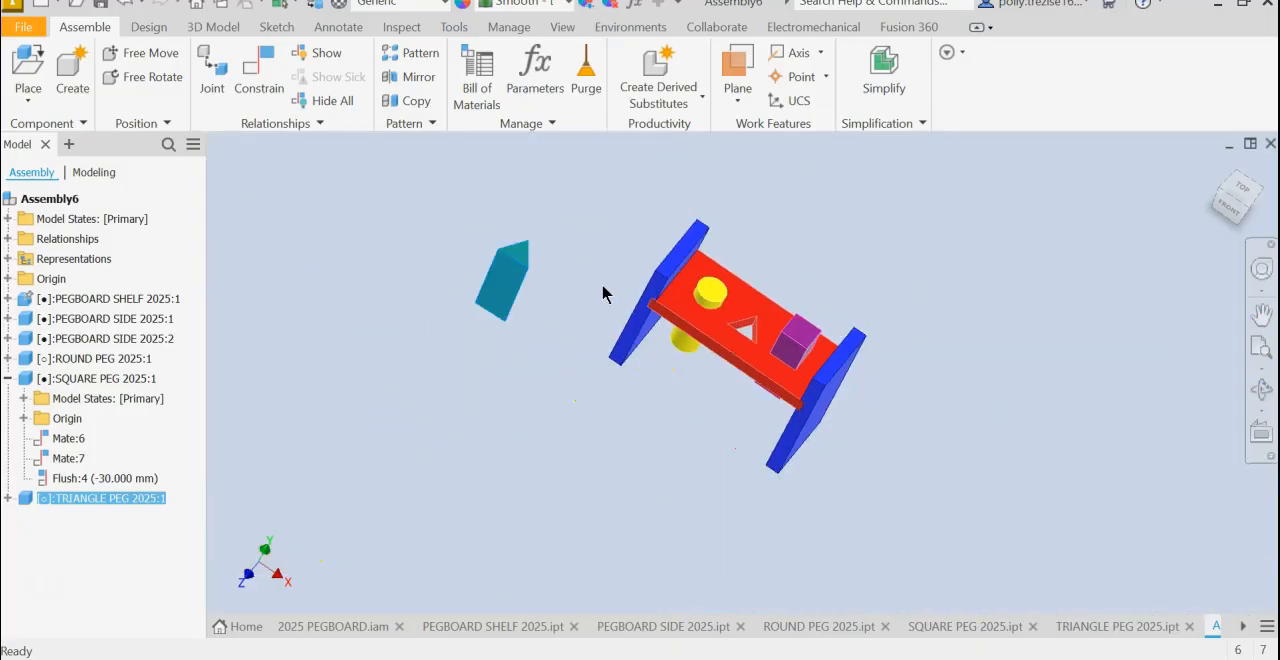
shift+middle_drag(563, 230, 507, 240)
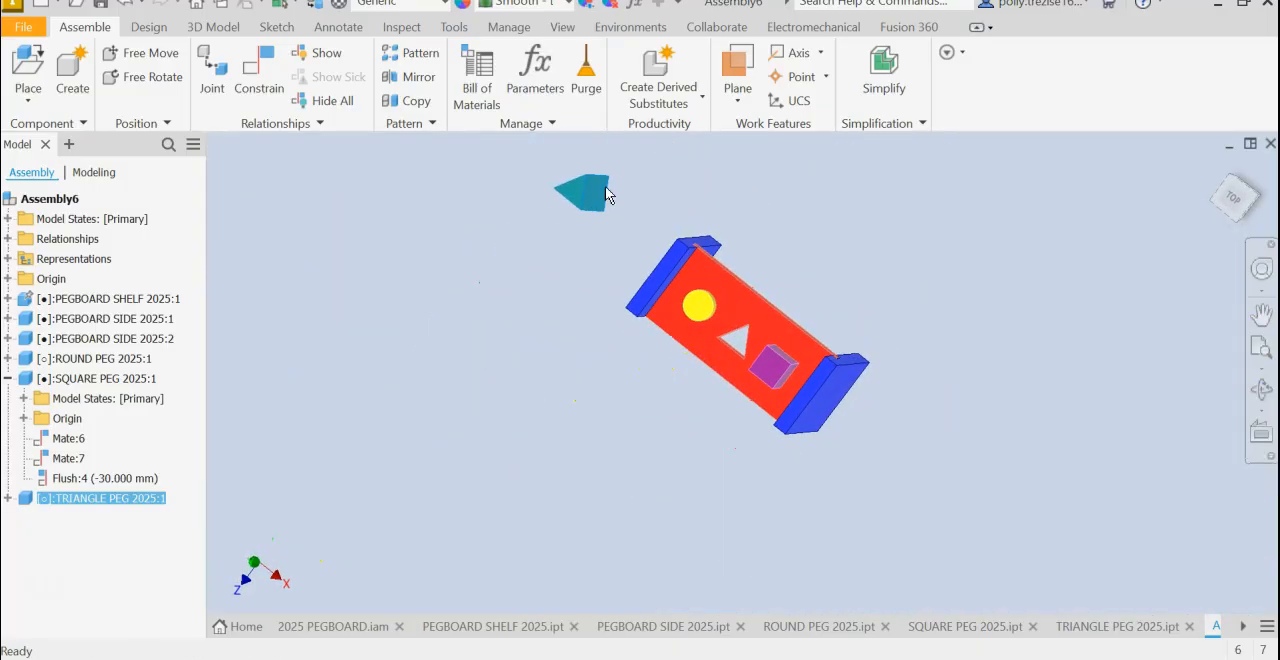
- Mate the triangle peg's long edge opposite its mated side face to the inner corner edge at the triangular hole's apex with 0 mm offset
scroll(605, 189, up, 6)
middle_drag(589, 210, 599, 358)
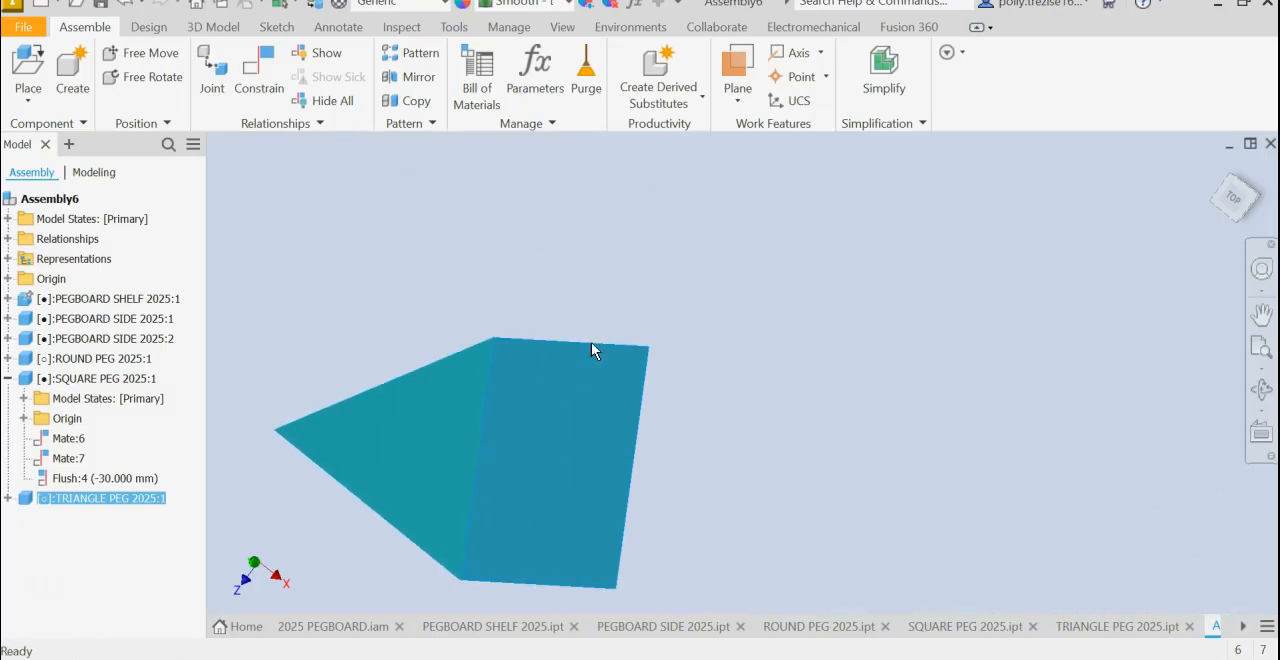
click(258, 80)
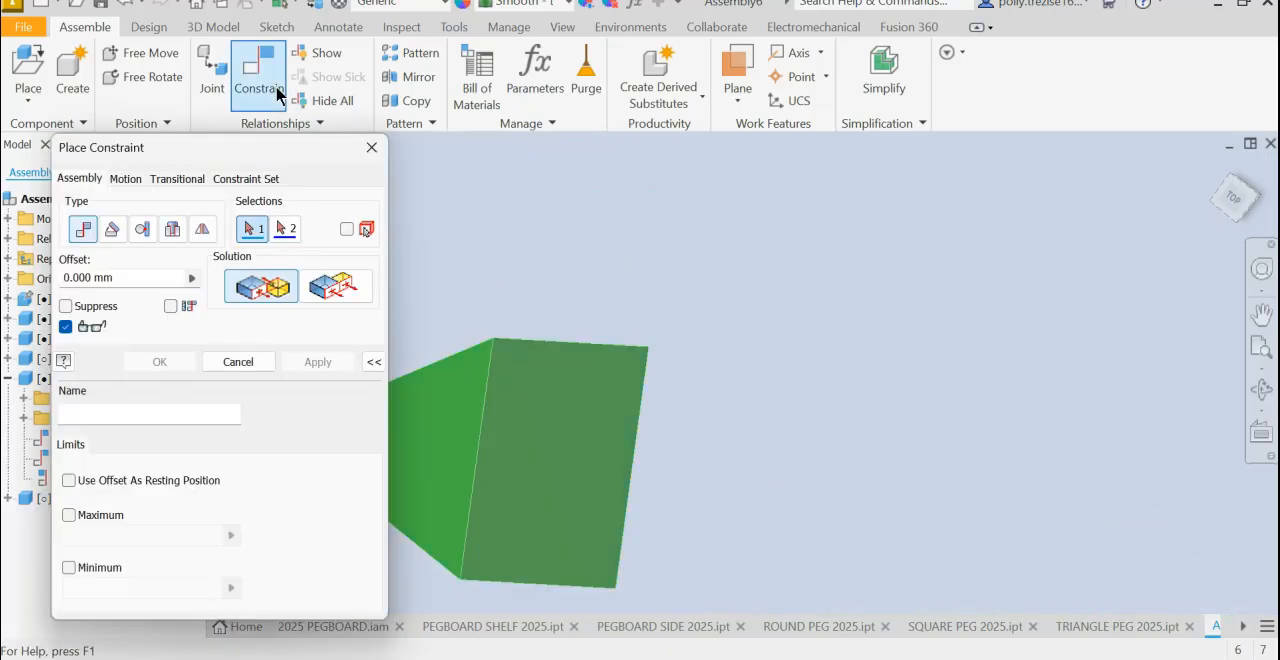
click(553, 339)
scroll(891, 467, down, 2)
scroll(892, 467, down, 2)
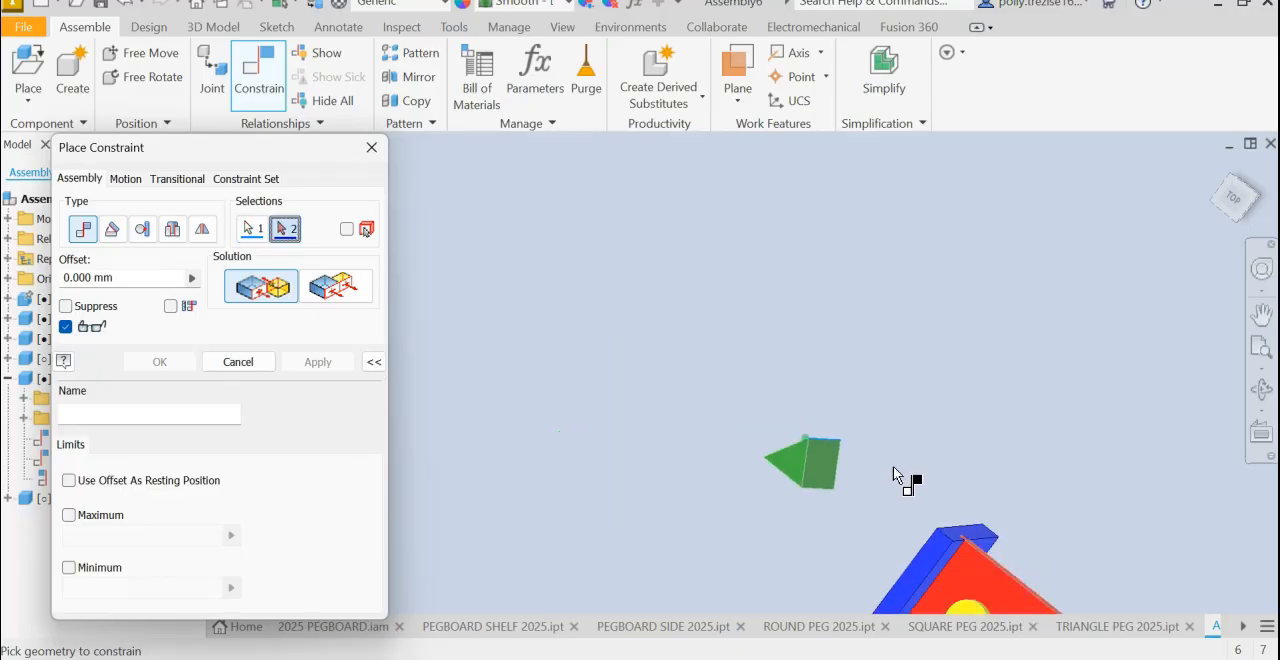
shift+middle_drag(946, 515, 649, 475)
scroll(709, 434, up, 7)
shift+middle_drag(745, 424, 596, 322)
scroll(901, 431, down, 4)
scroll(827, 455, up, 4)
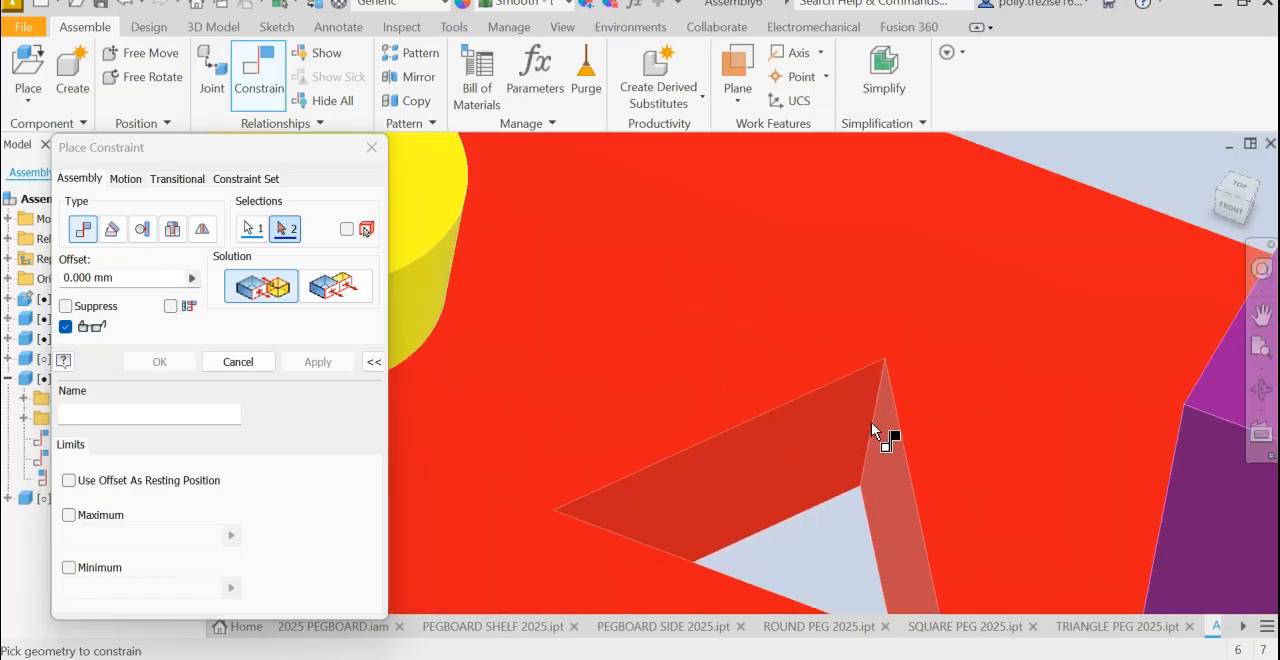
click(871, 424)
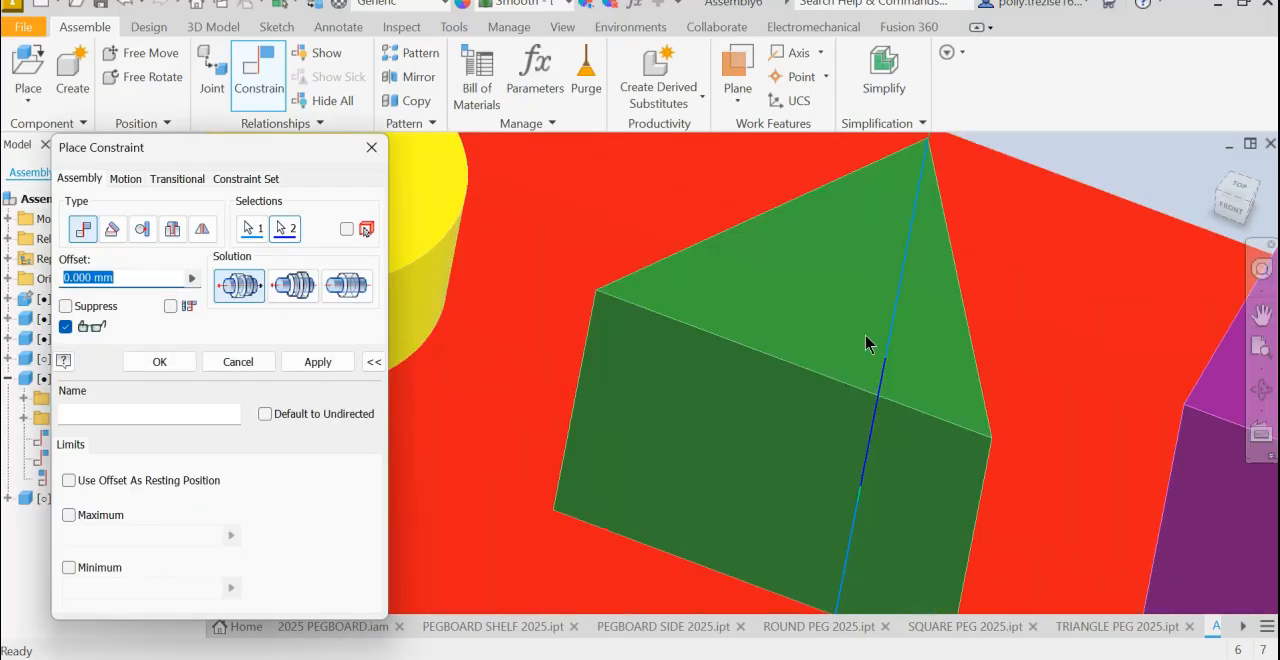
click(348, 362)
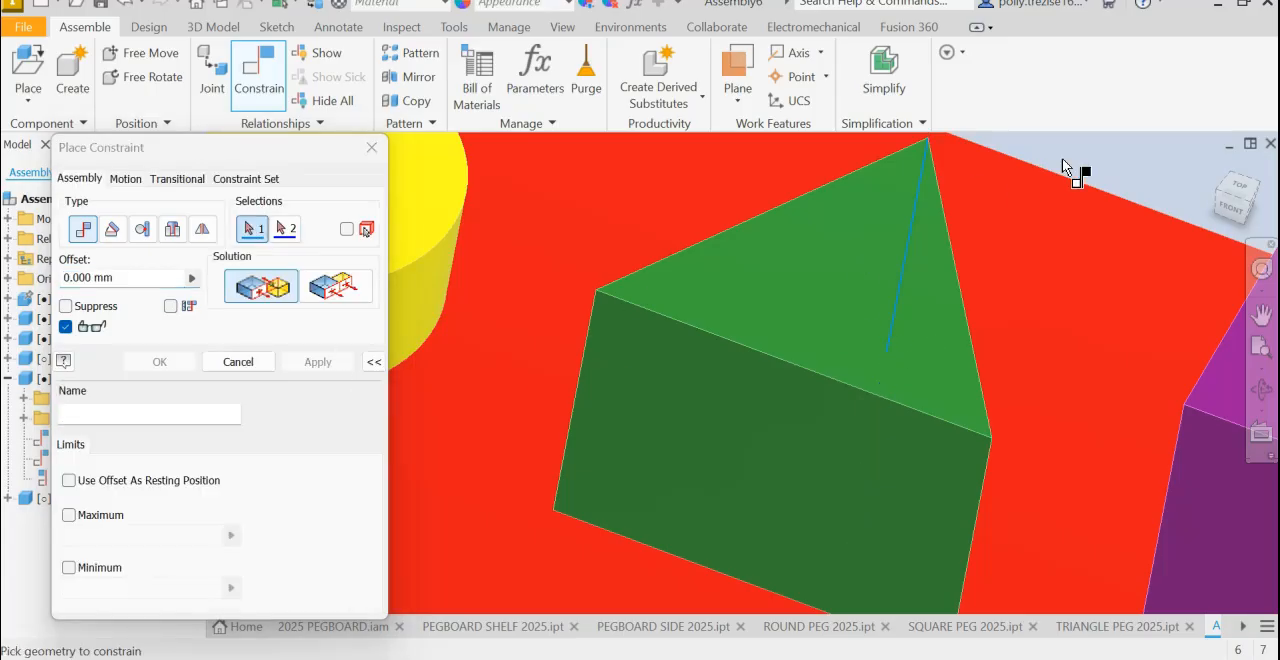
click(1215, 168)
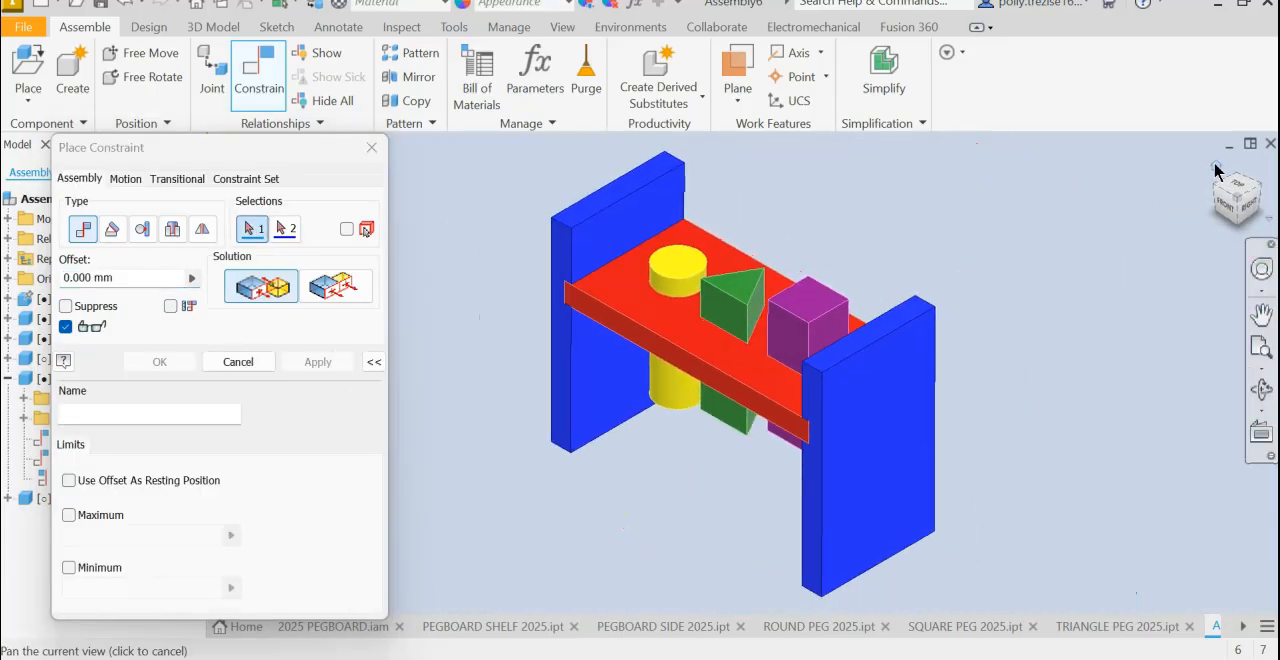
click(728, 300)
click(727, 294)
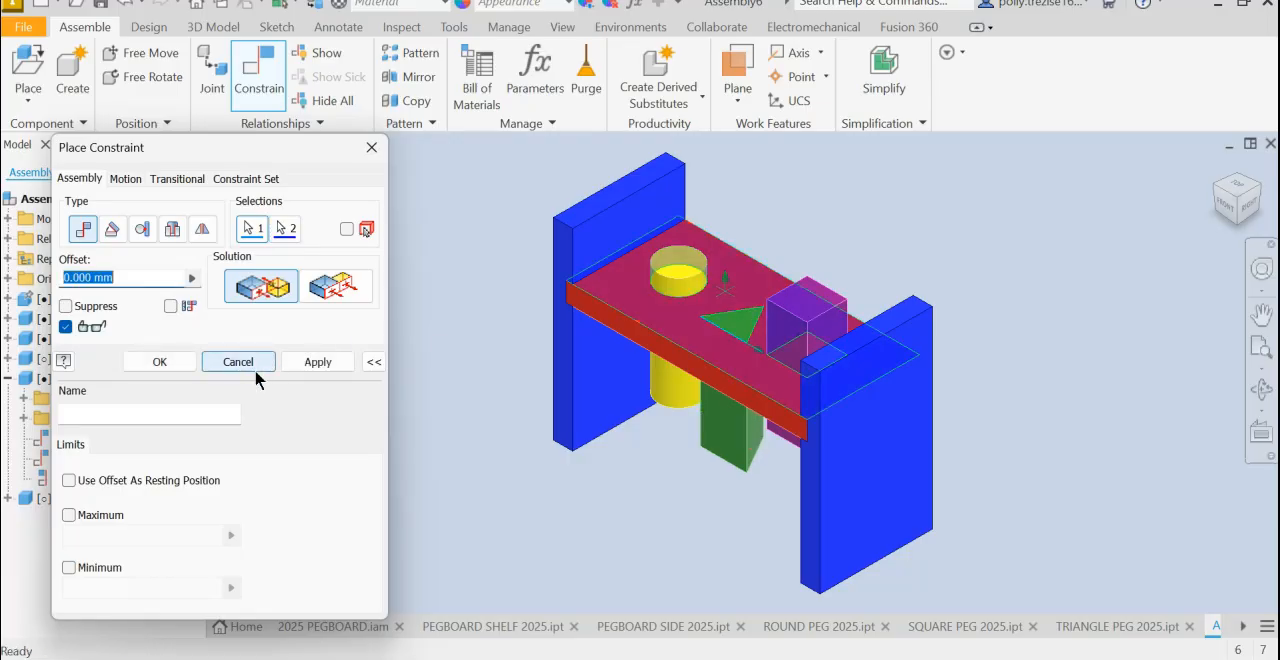
click(238, 364)
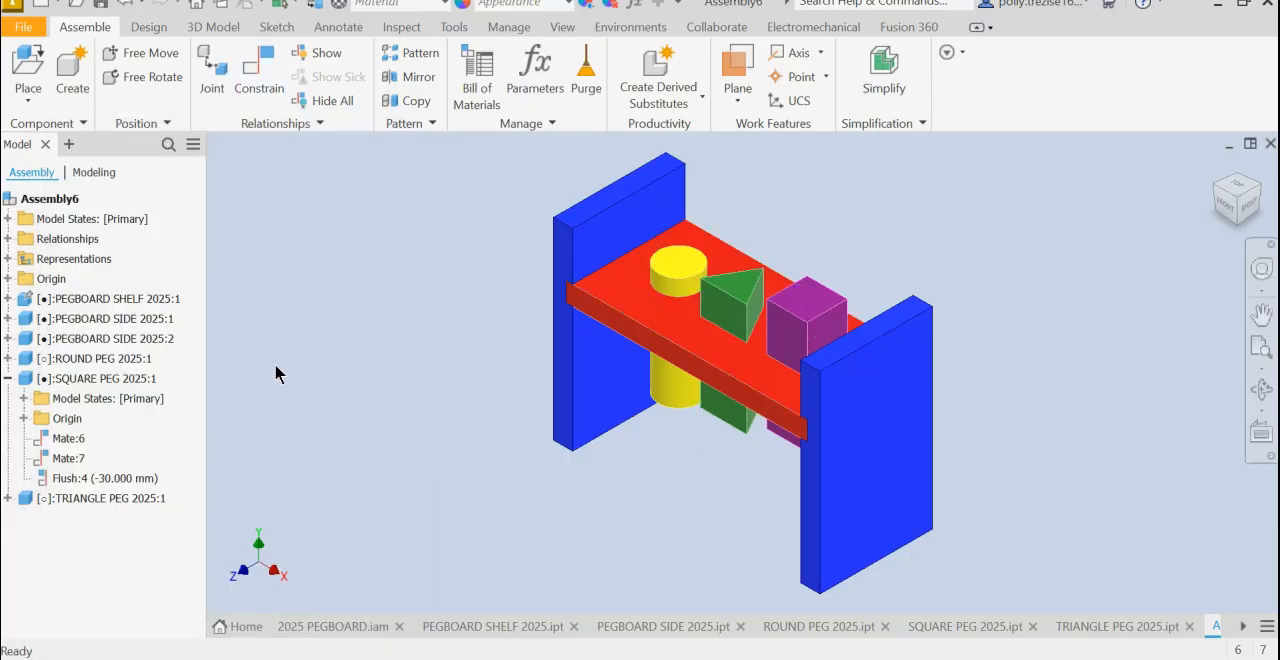
- Constrain the triangle peg's top face flush to the shelf's top face with an offset of -20 mm
drag(740, 311, 716, 282)
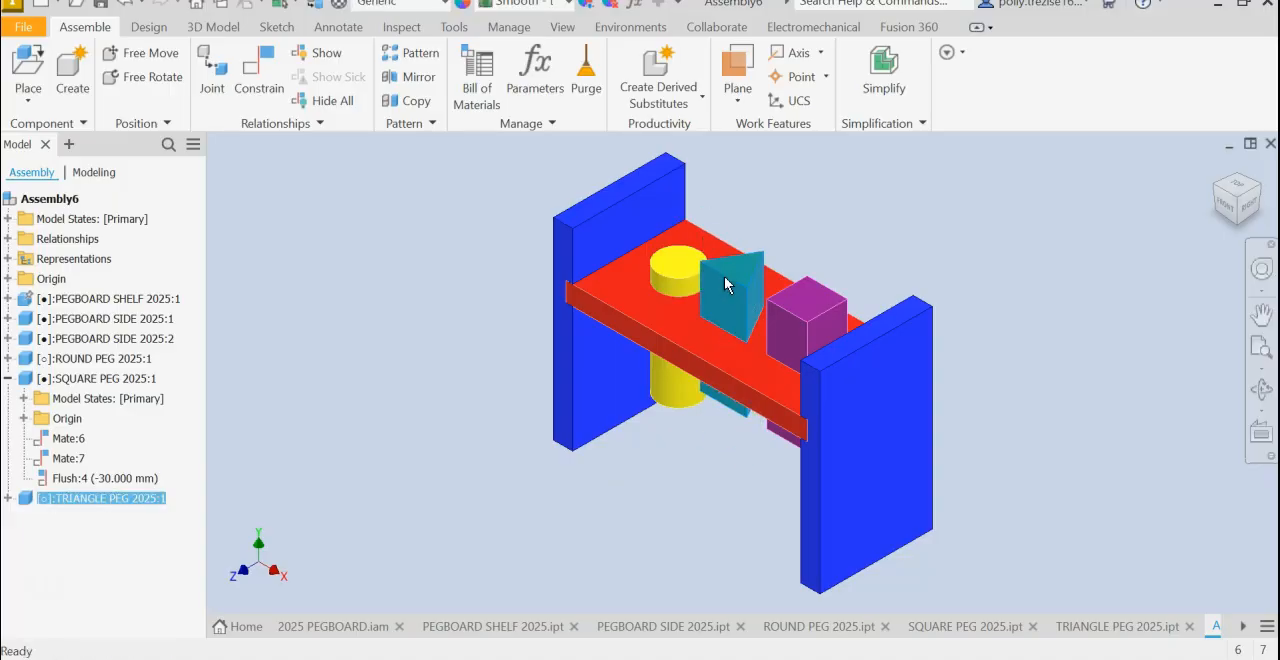
click(1231, 208)
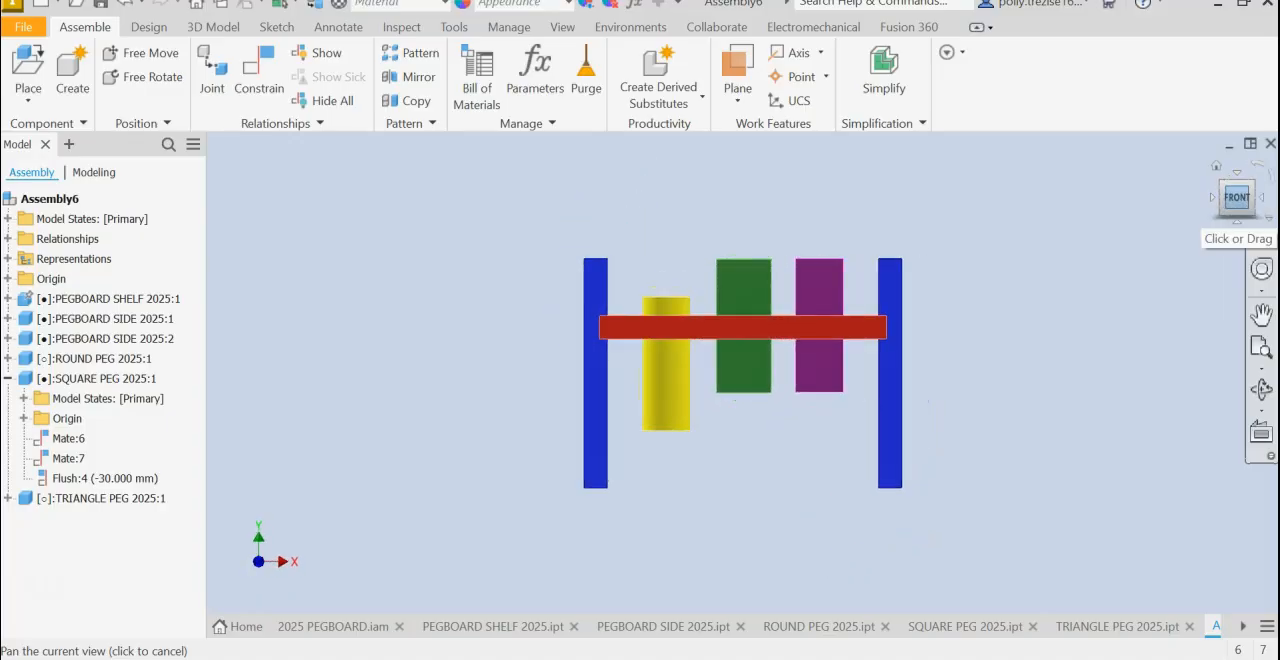
click(257, 75)
shift+middle_drag(778, 247, 744, 368)
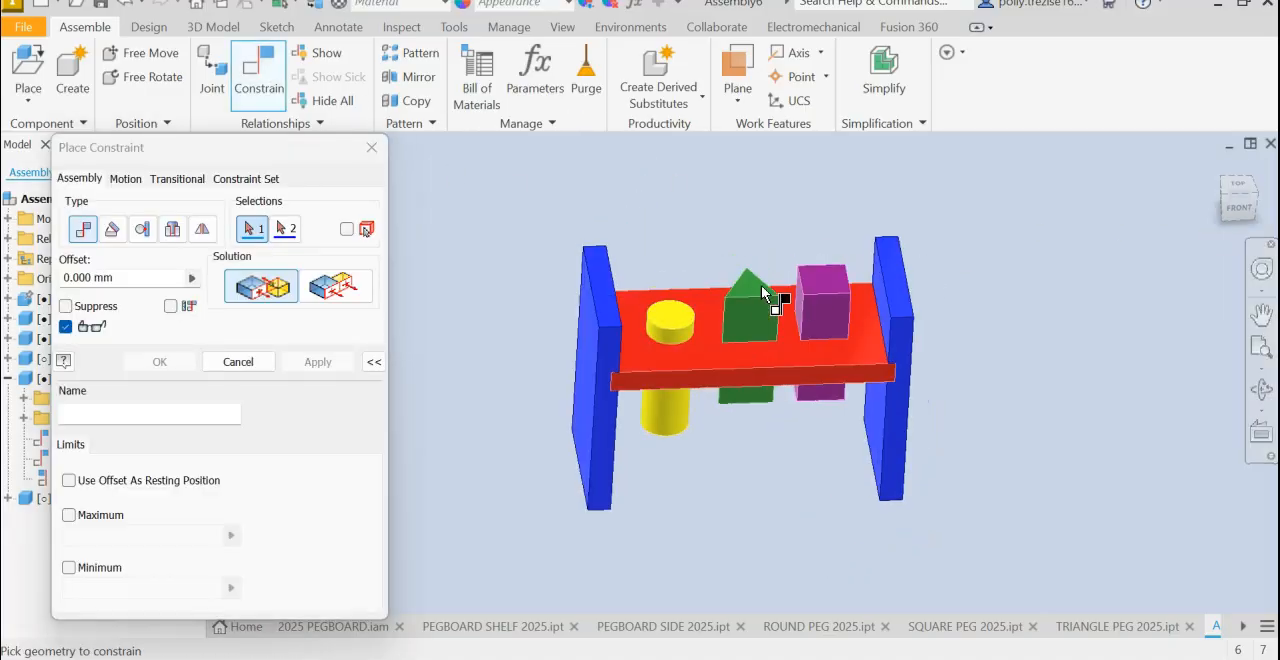
click(340, 290)
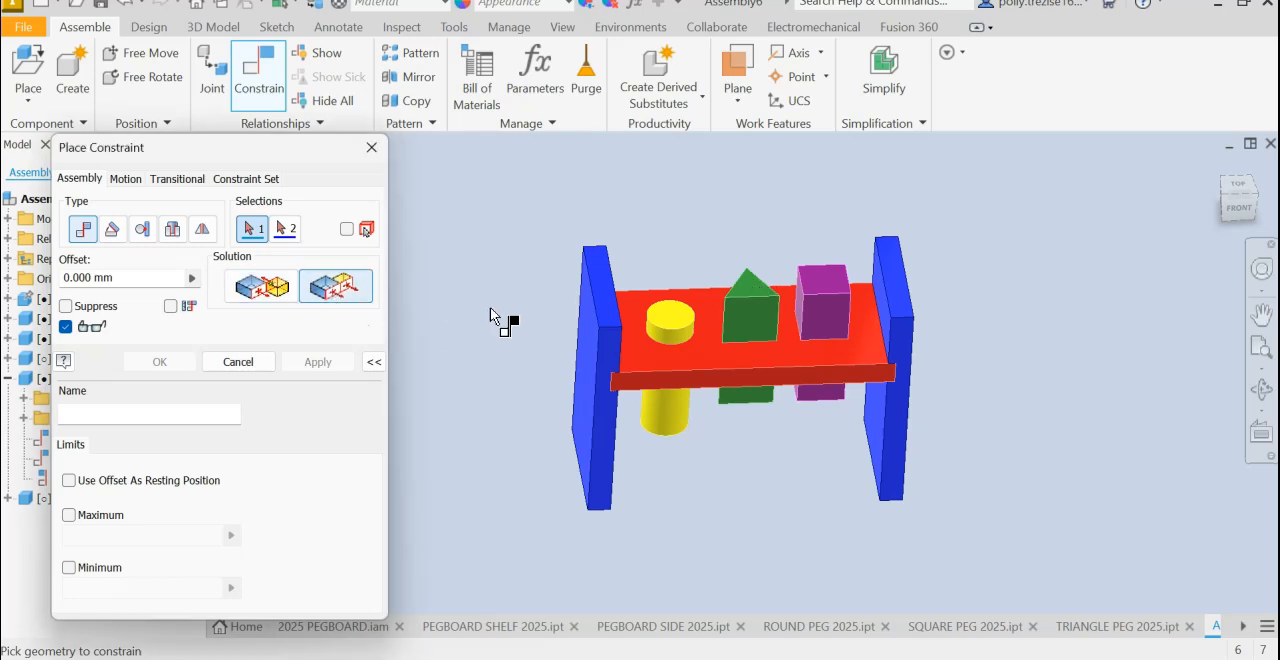
click(750, 300)
click(691, 348)
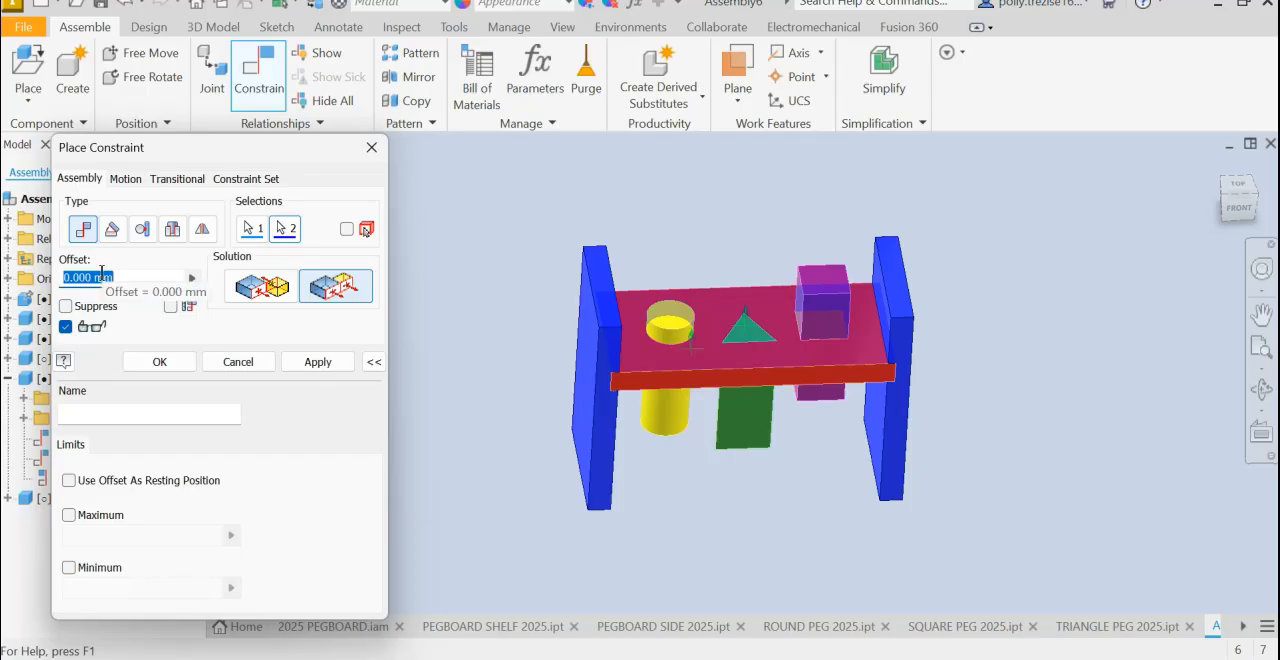
text(-20)
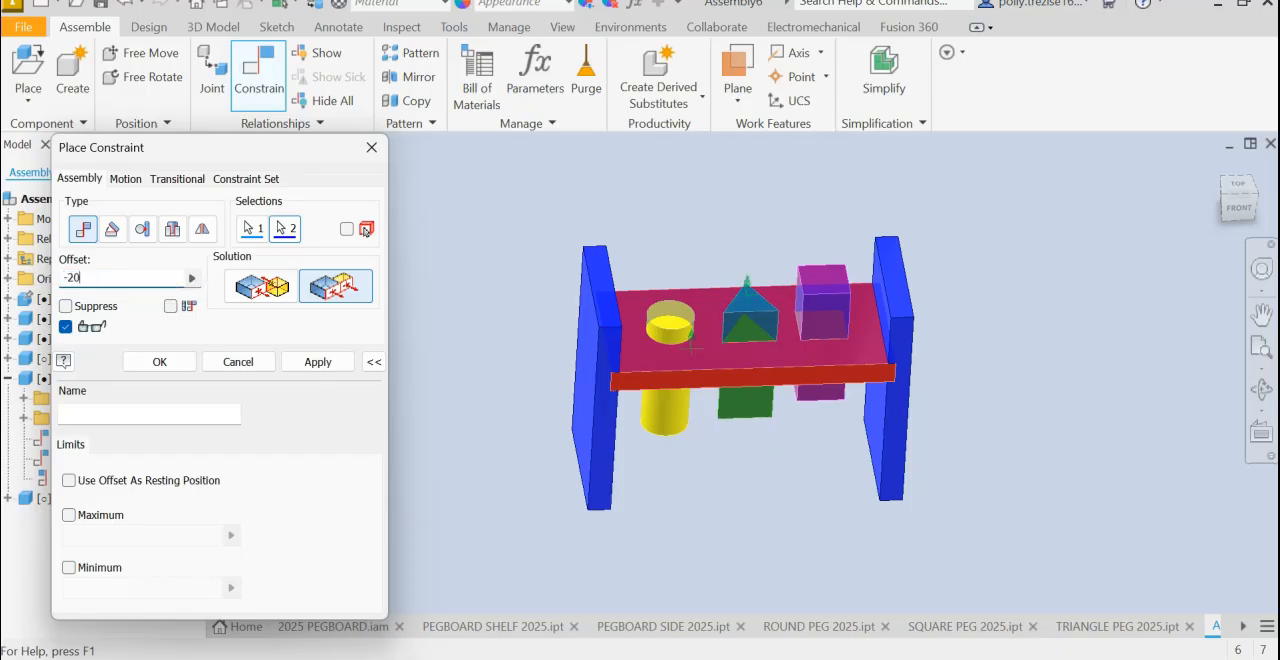
key(Return)
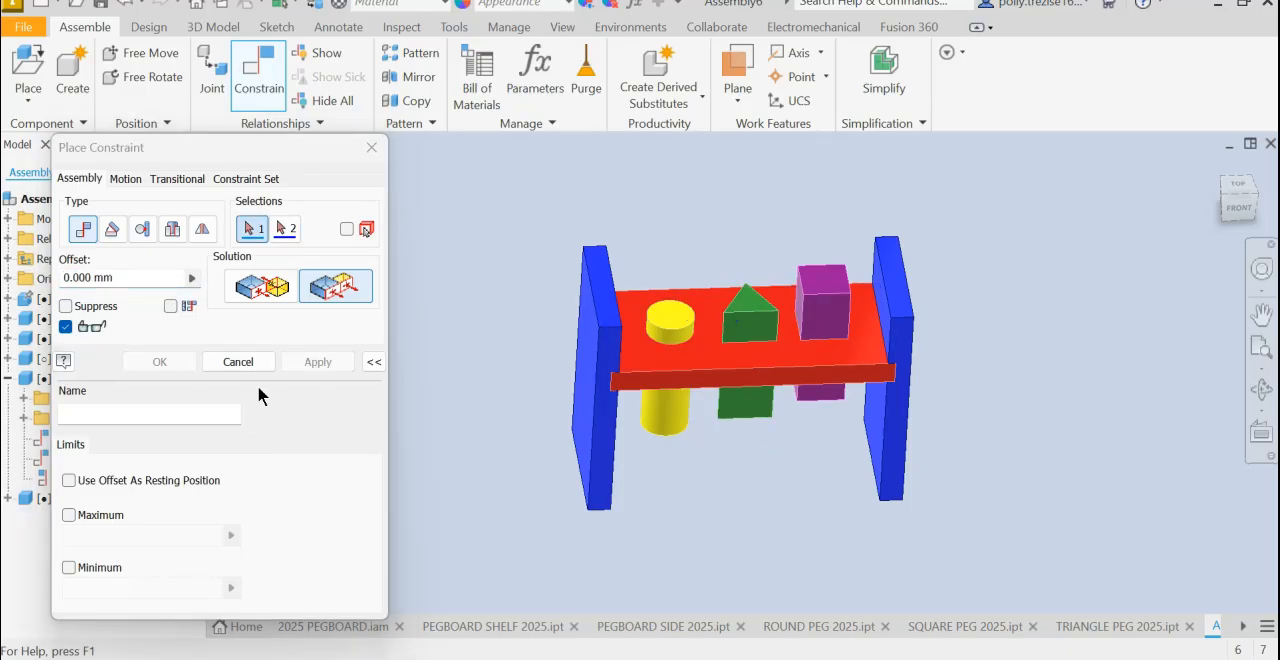
click(238, 362)
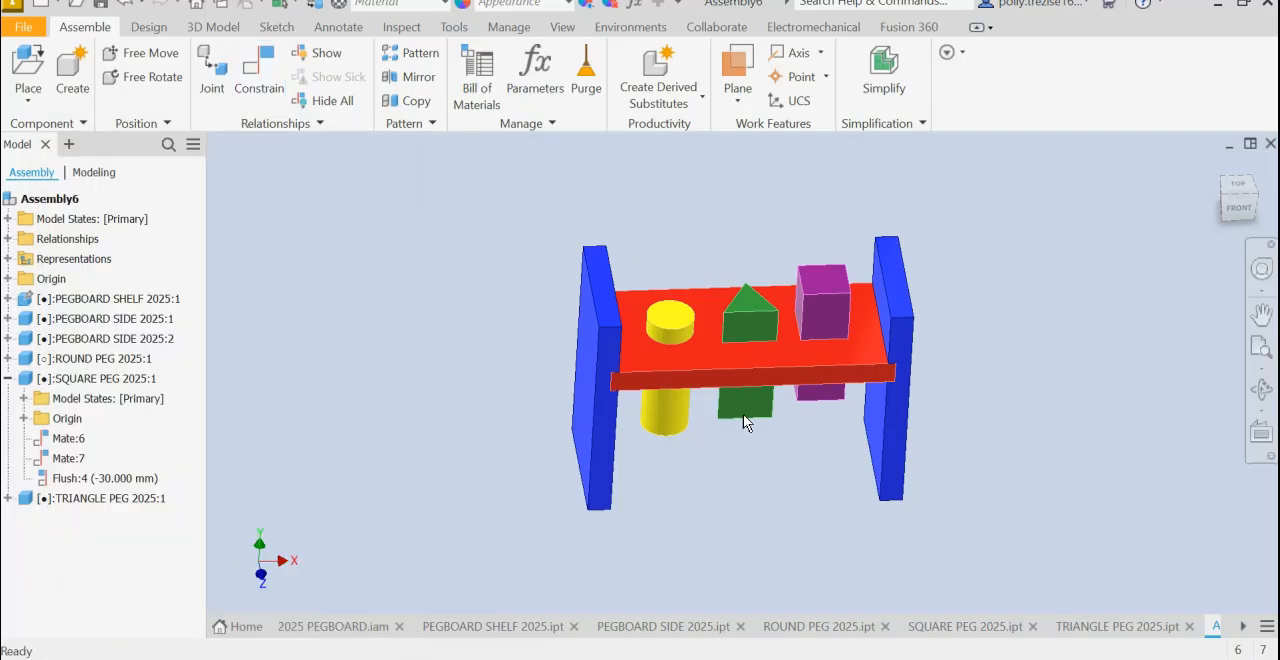
- Try to move the triangle peg and the shelf assembly in the front view to test the constraints
click(1238, 207)
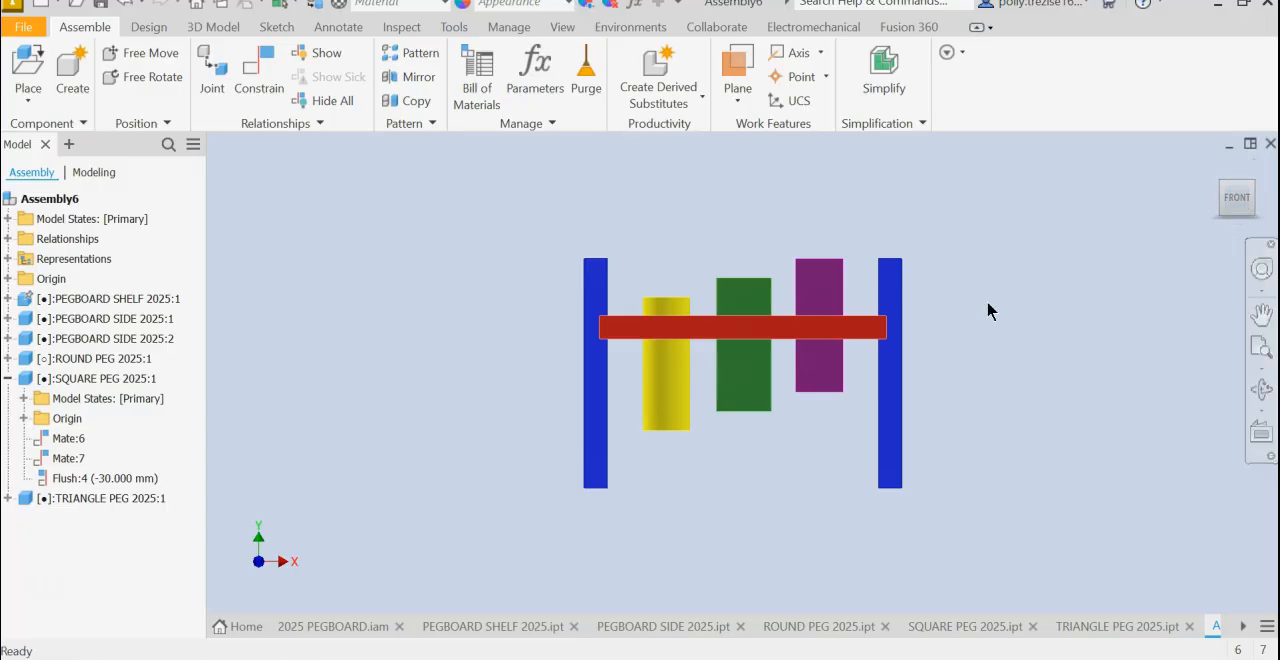
click(722, 406)
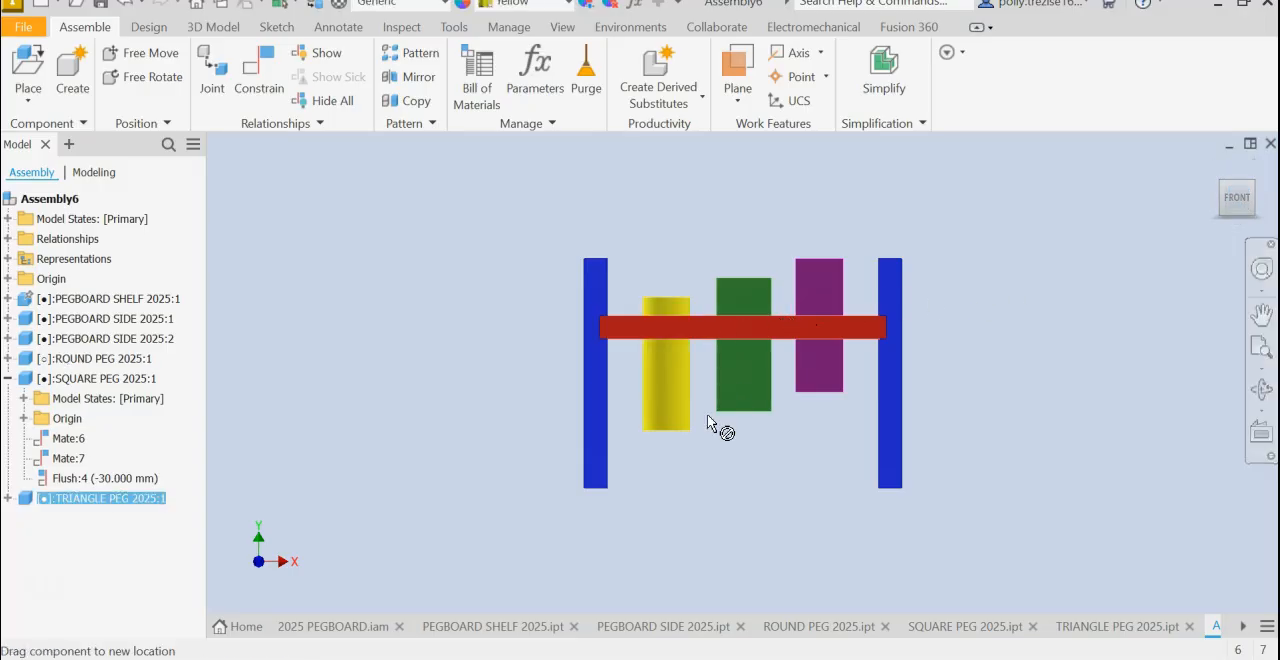
click(860, 393)
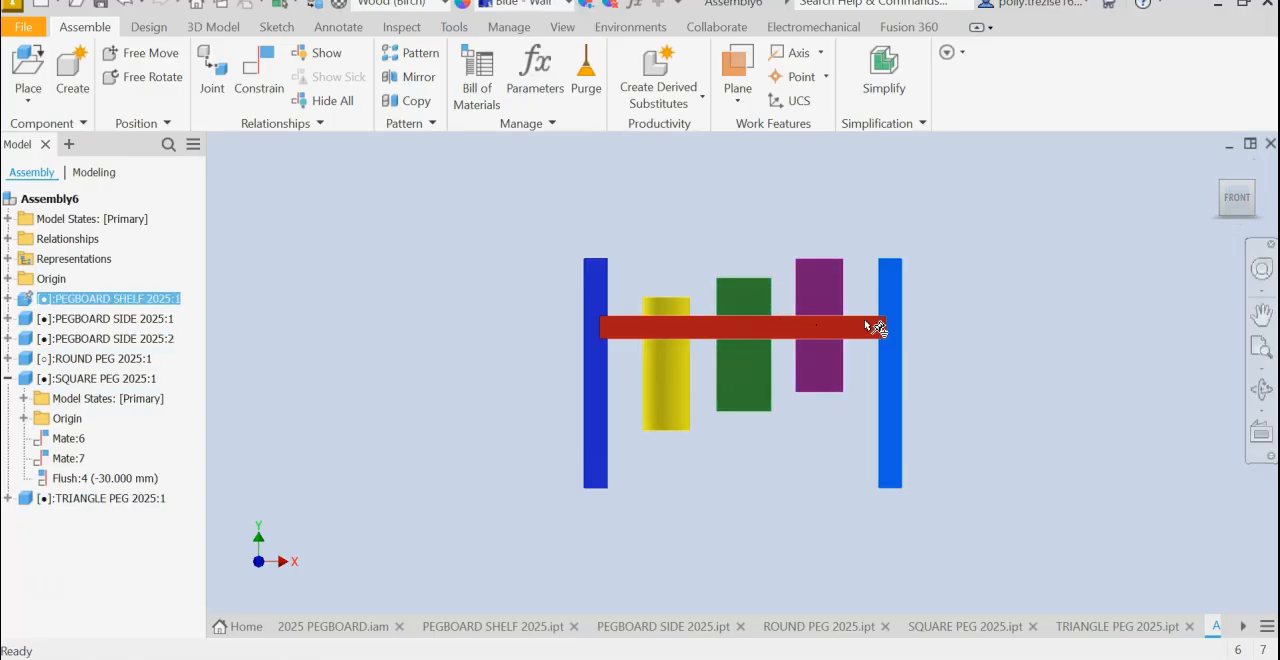
click(680, 324)
key(Escape)
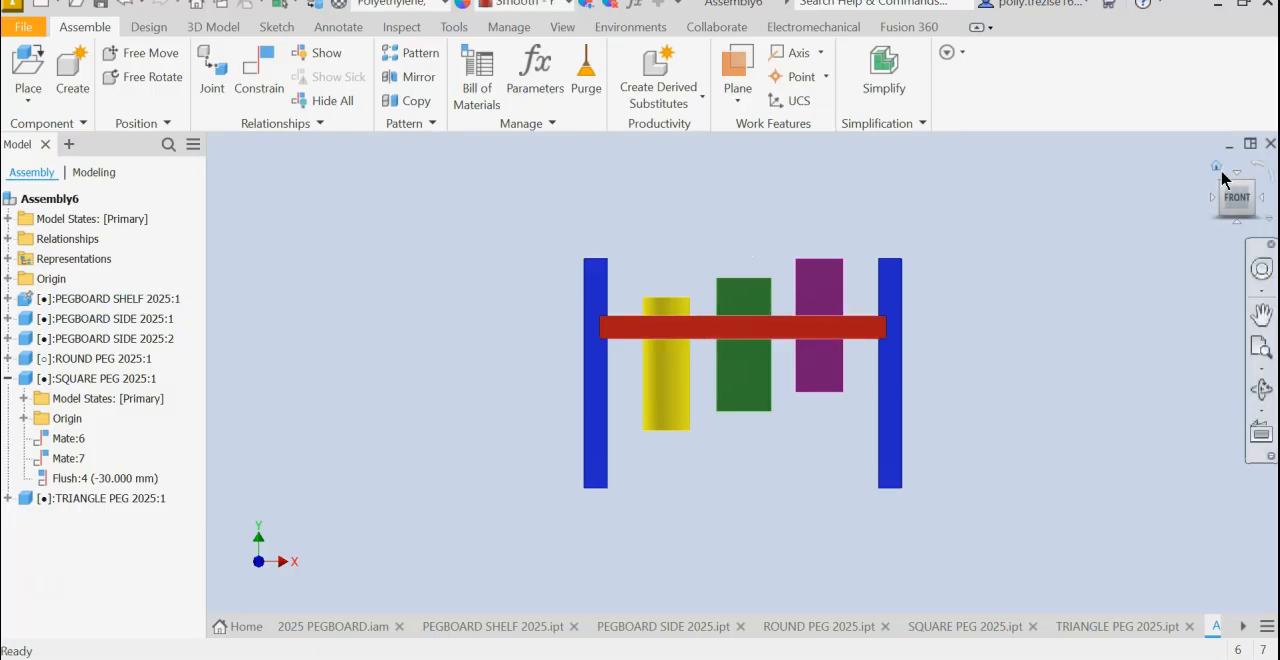
- Examine the completed pegboard assembly from below, behind and the side, and return to the isometric view with the round peg farthest back
click(1216, 172)
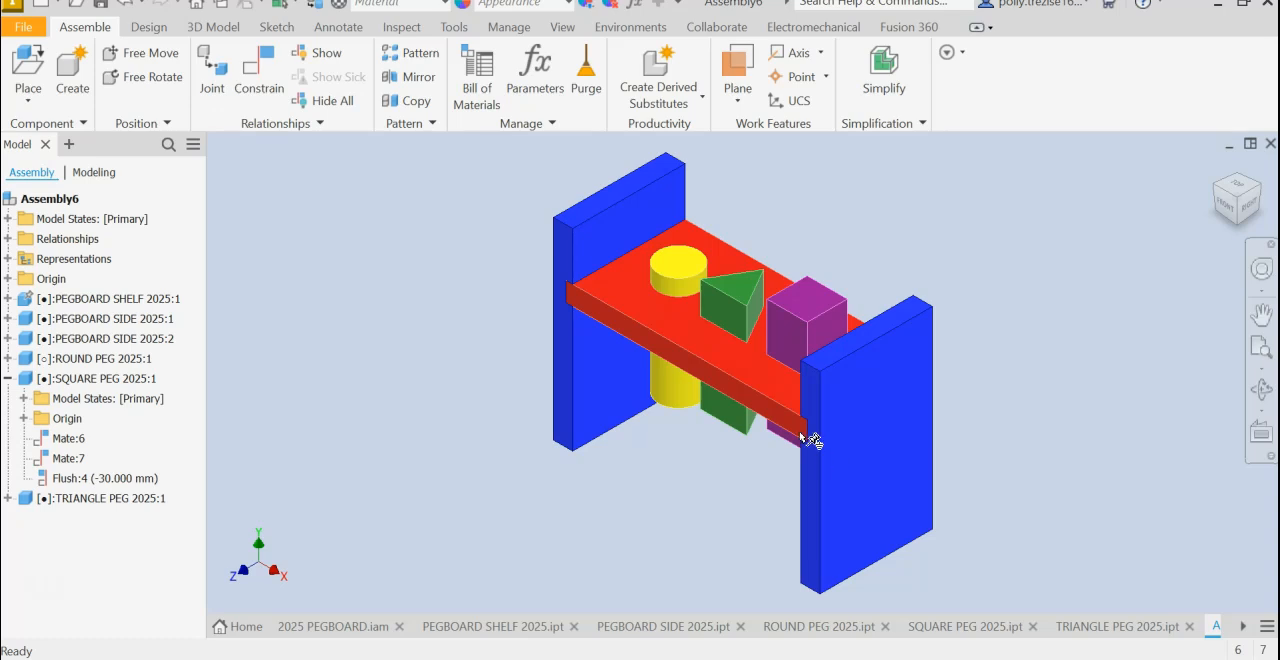
mouse_move(889, 492)
shift+middle_down()
mouse_move(720, 330)
mouse_move(650, 420)
mouse_move(600, 450)
mouse_move(700, 540)
mouse_move(820, 470)
mouse_move(860, 360)
mouse_move(780, 300)
mouse_move(720, 400)
mouse_move(714, 510)
shift+middle_up()
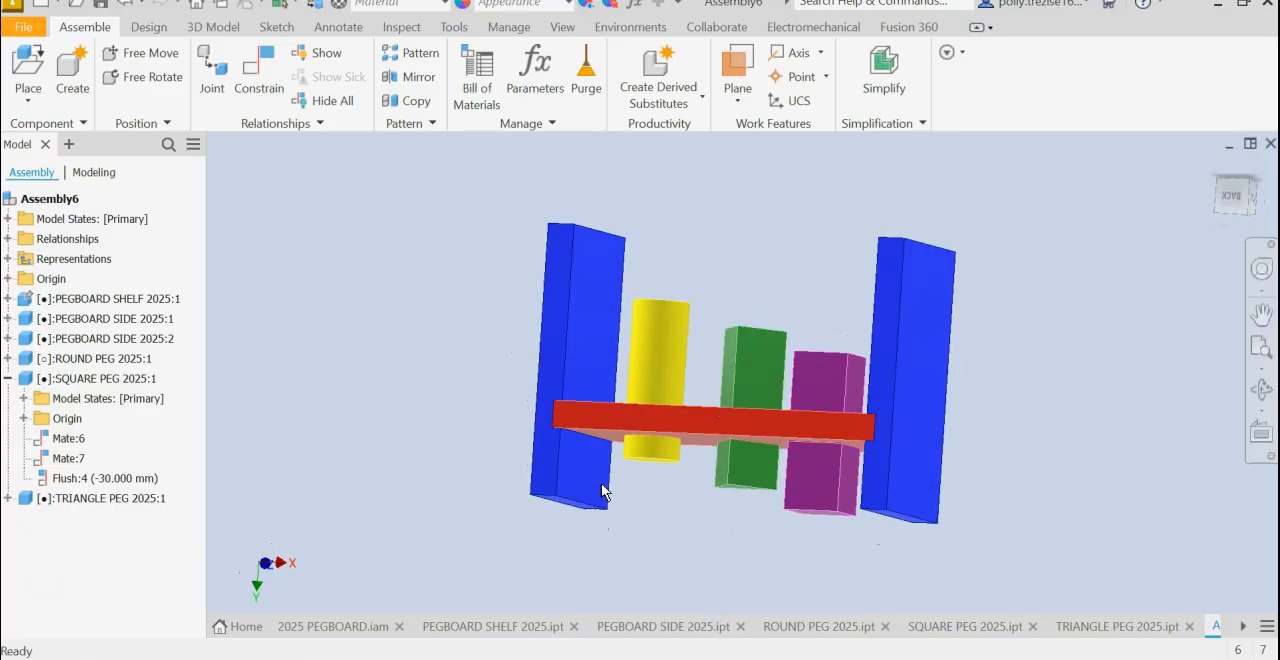
click(1233, 197)
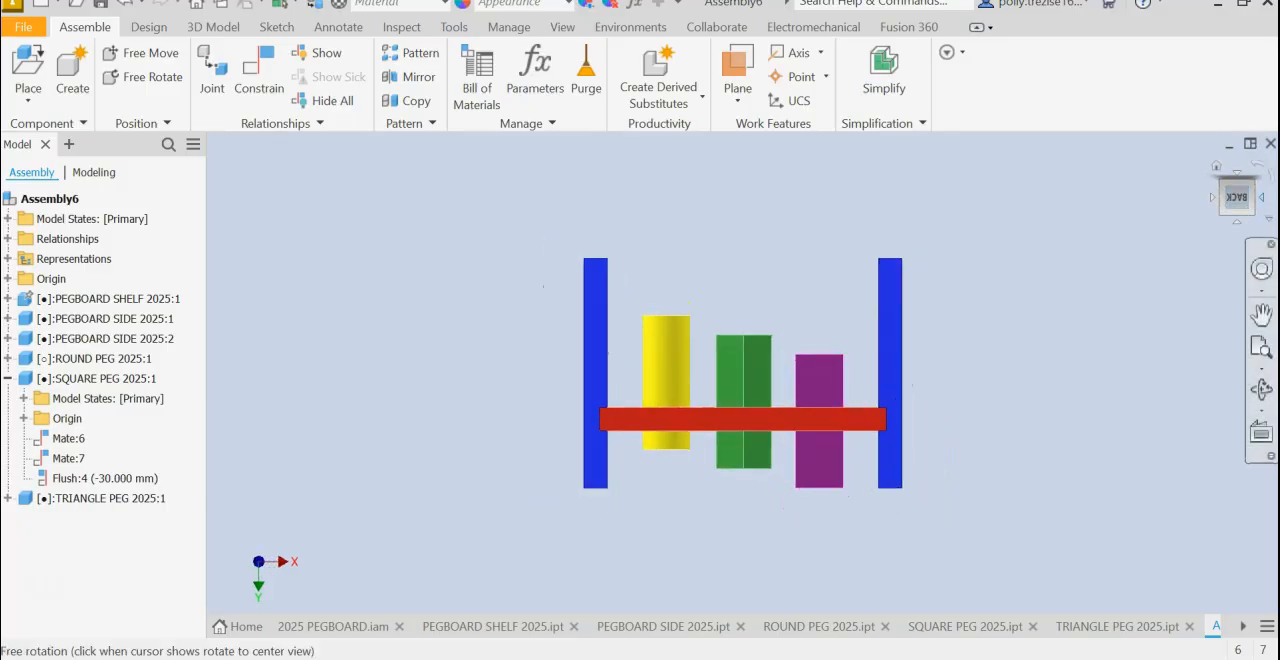
click(1272, 190)
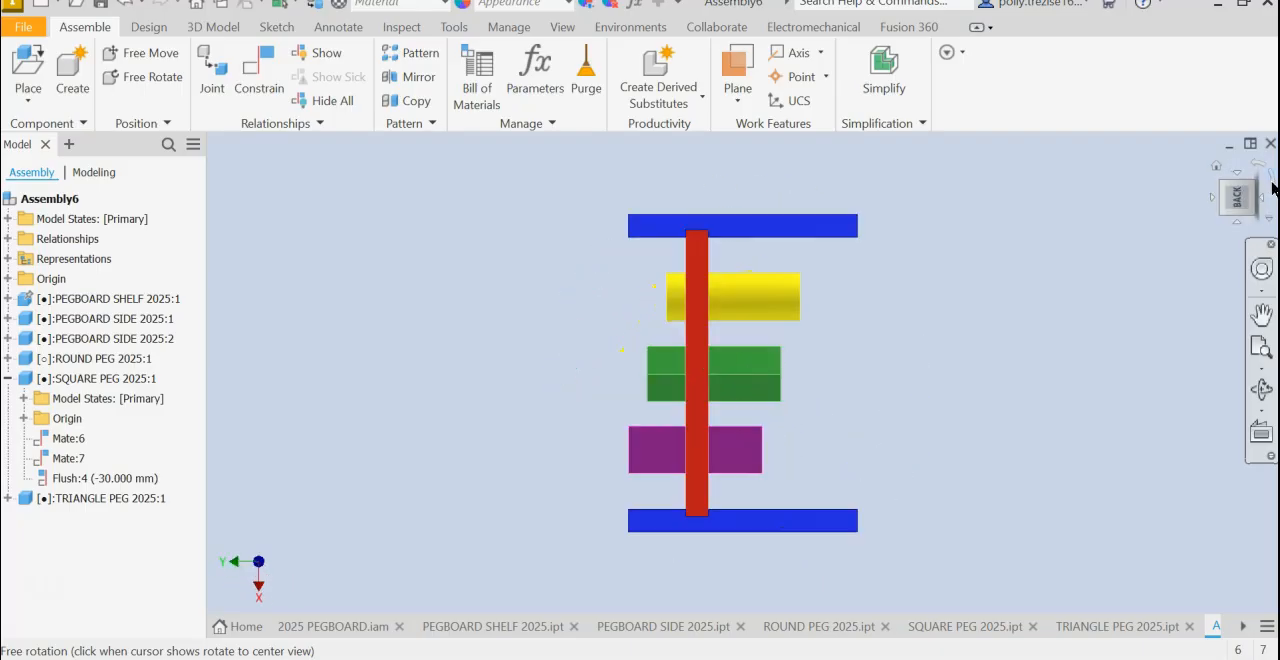
click(1272, 190)
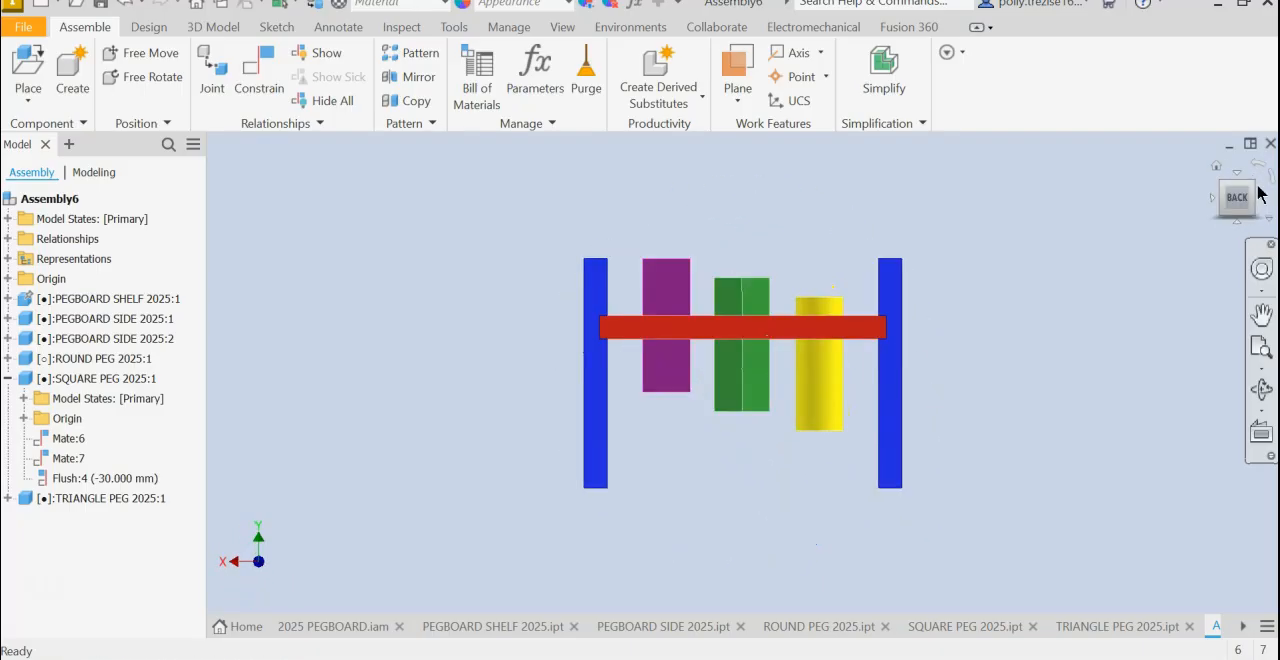
click(1258, 190)
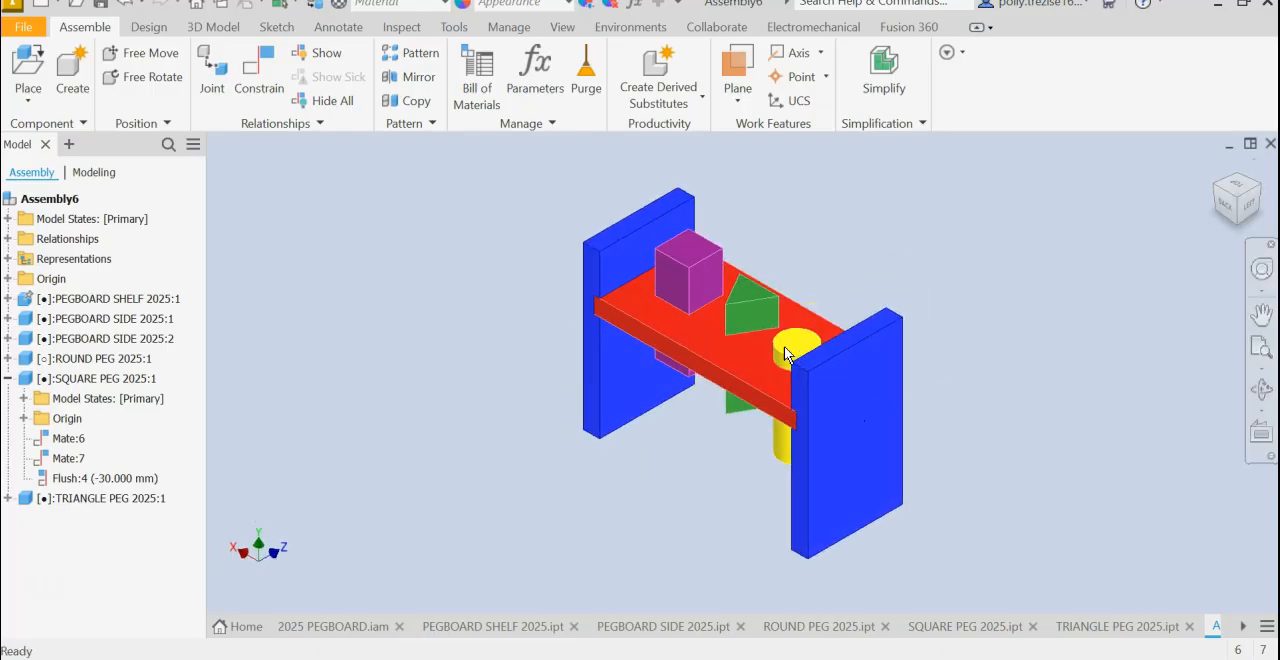
click(1258, 204)
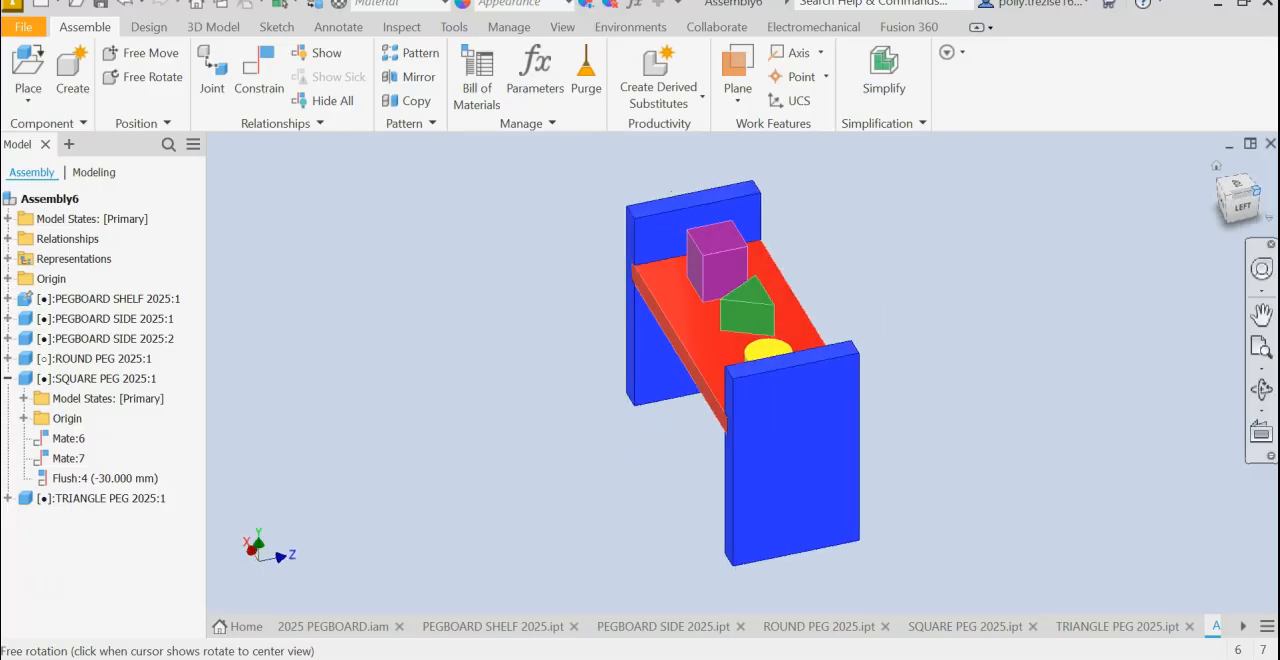
click(1261, 200)
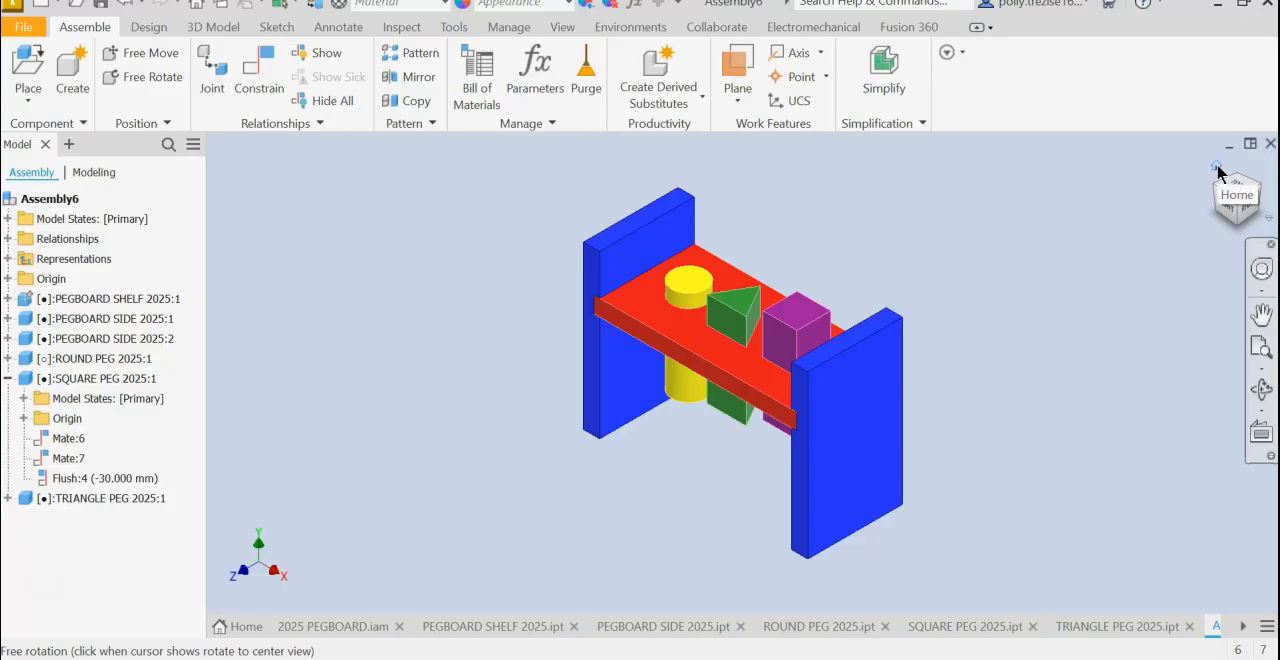
- Set the current isometric view as the home view using Fit to View, and test it by returning home from an orbited view
right_click(1235, 195)
mouse_move(1190, 286)
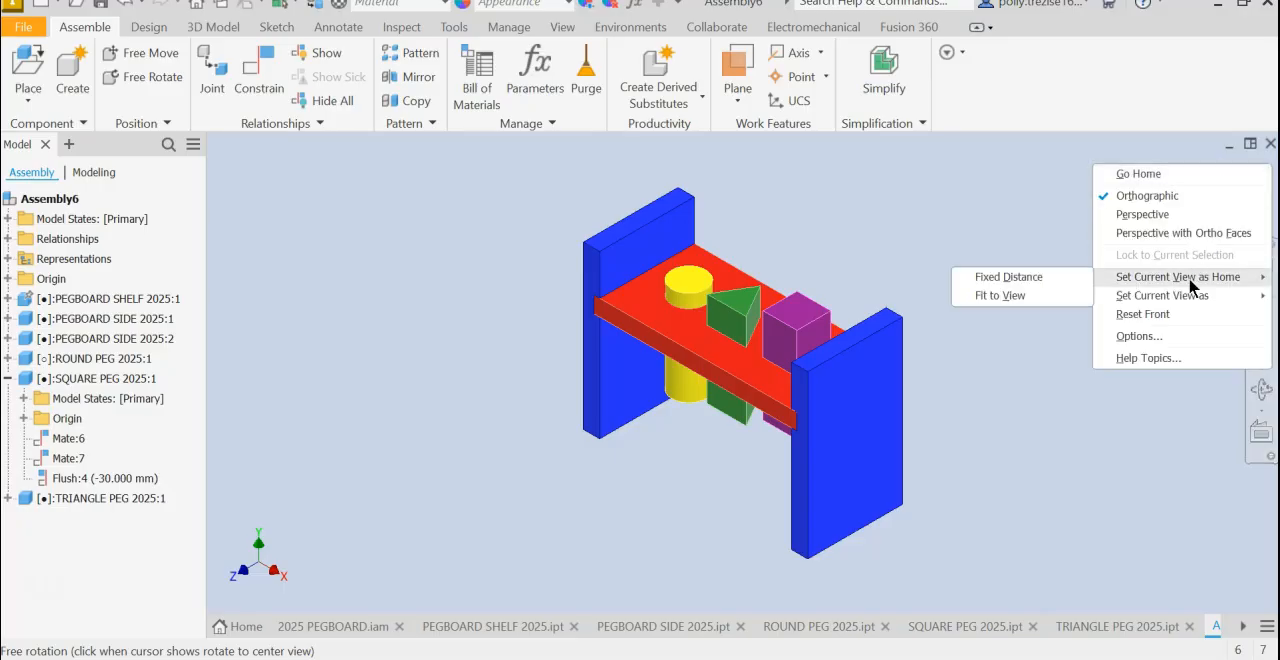
click(1011, 300)
mouse_move(687, 549)
shift+middle_down()
mouse_move(780, 450)
mouse_move(829, 544)
mouse_move(574, 383)
shift+middle_up()
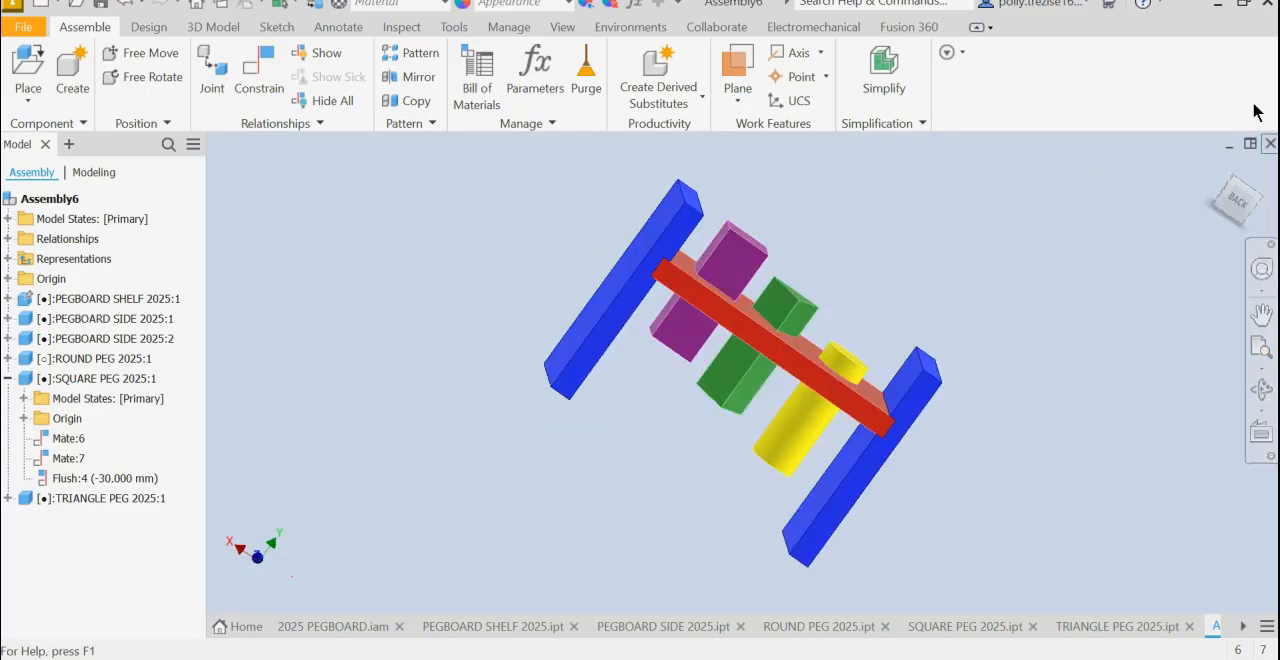
click(1216, 167)
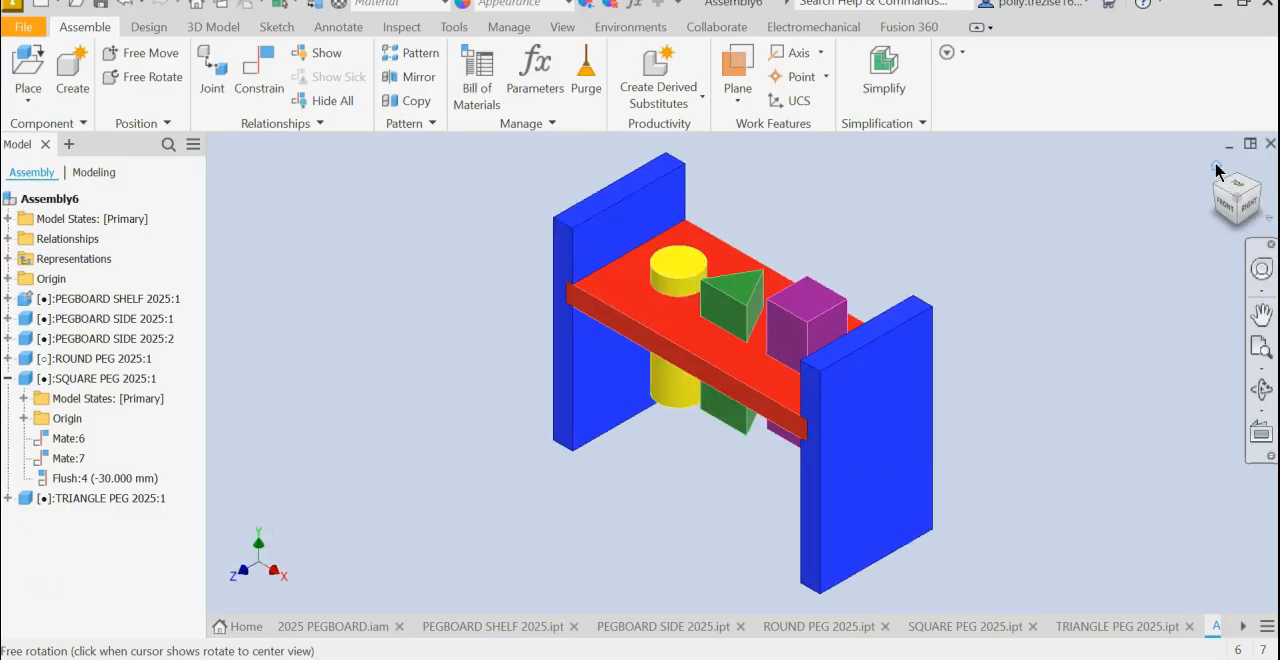